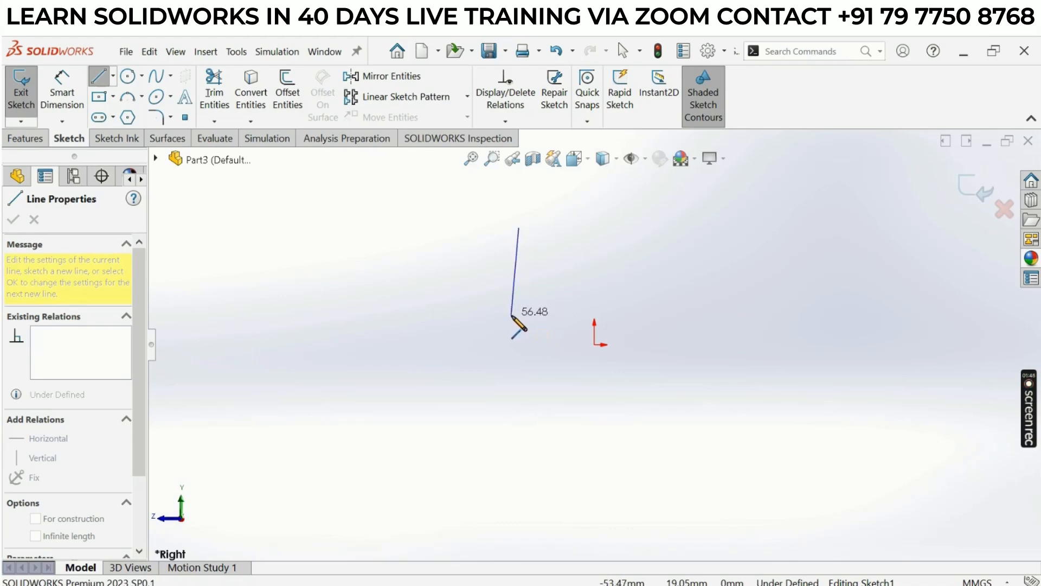
Abandon the line in progress and sketch a single slanted line about 58 mm long to the left of the origin
key("Escape")
key("Escape")
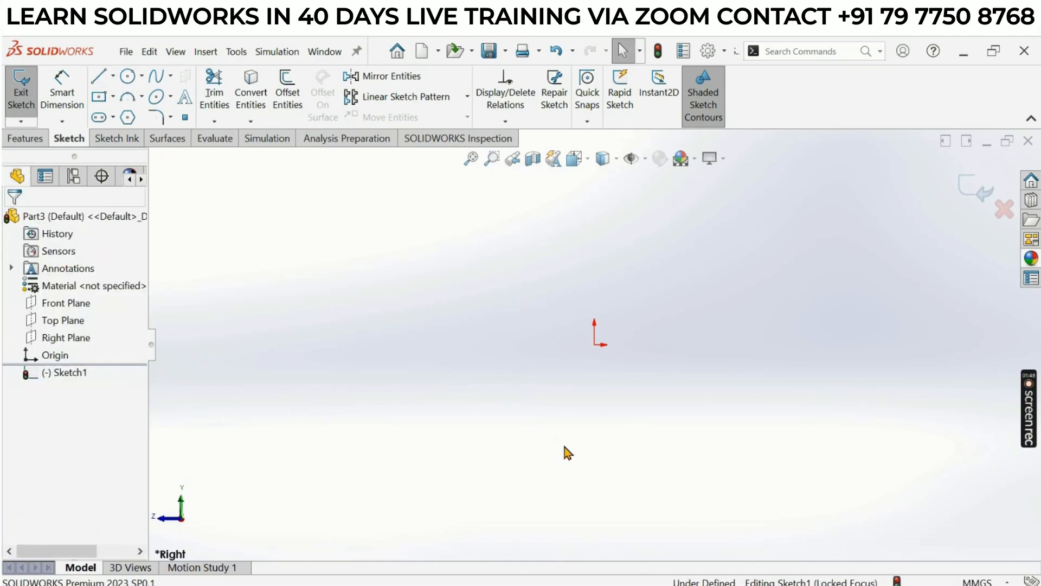
left_click(98, 76)
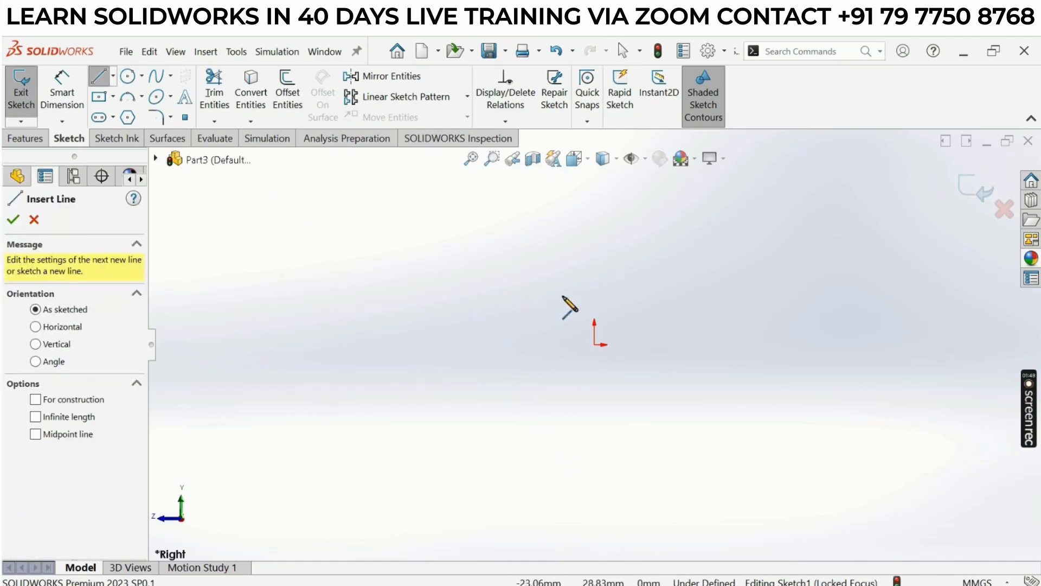
left_click(550, 259)
left_click(523, 343)
key("Escape")
key("Escape")
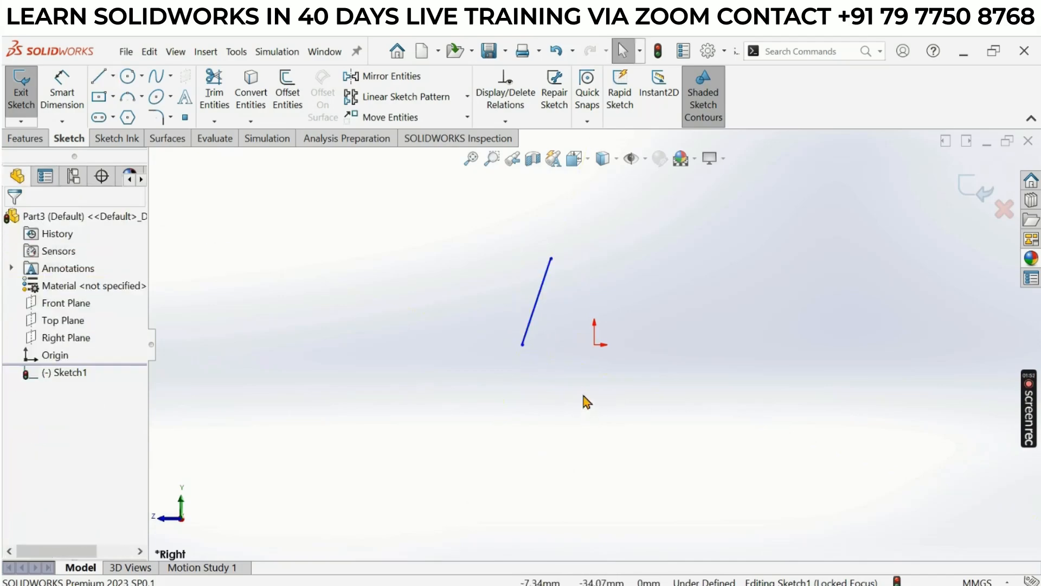
Add a vertical relation to the slanted line
left_click(534, 311)
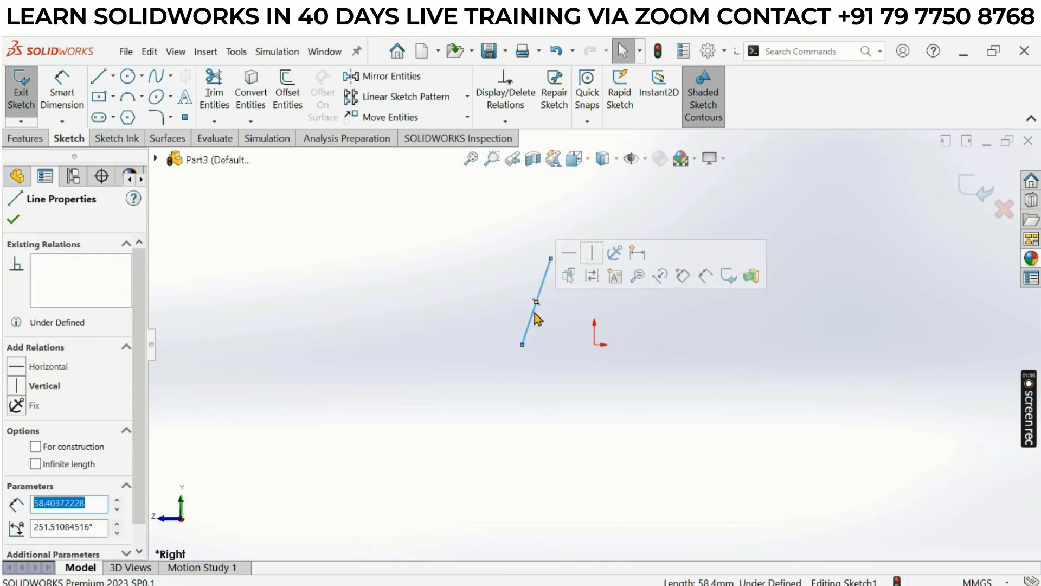
left_click(591, 255)
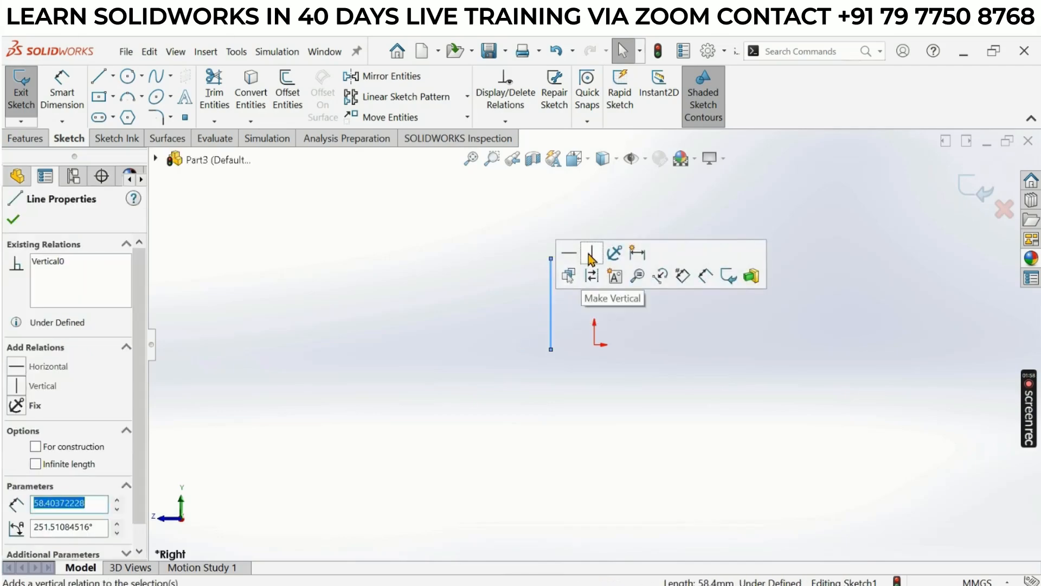
left_click(556, 398)
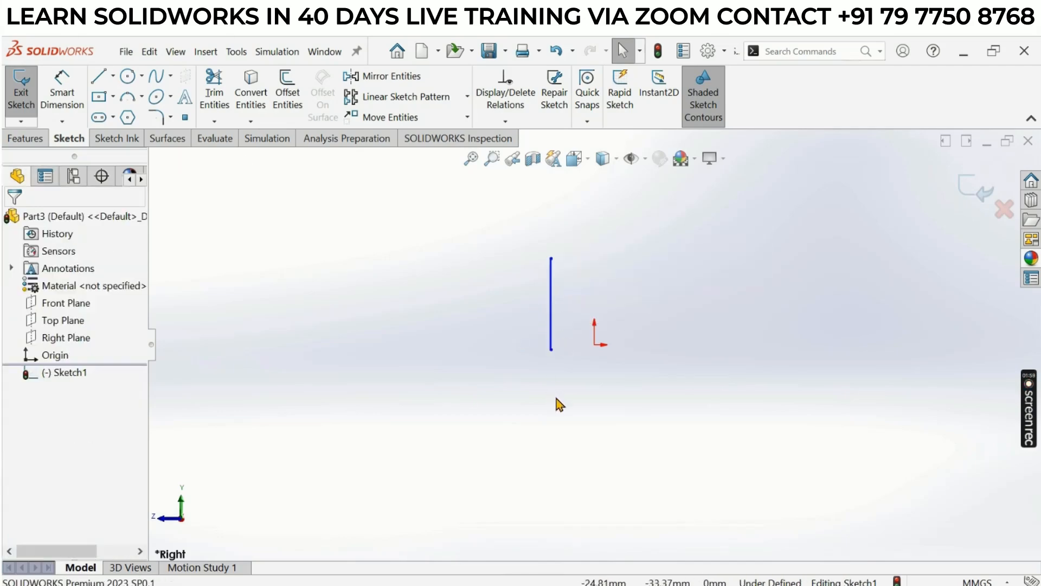
Sketch a three-point arc of about 138 mm radius from the vertical line's lower end, curving down to the right
left_click(129, 99)
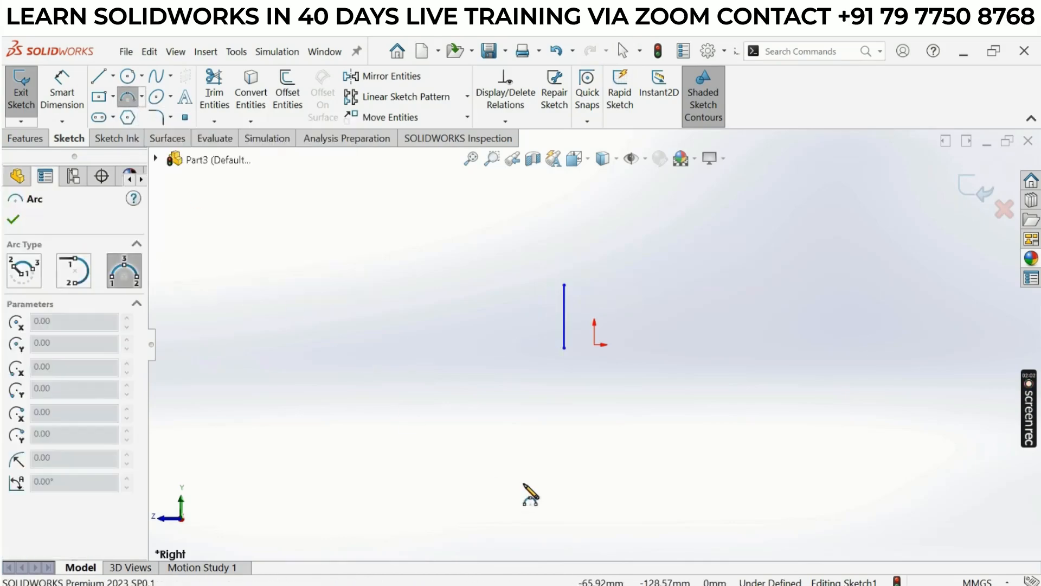
left_click(564, 348)
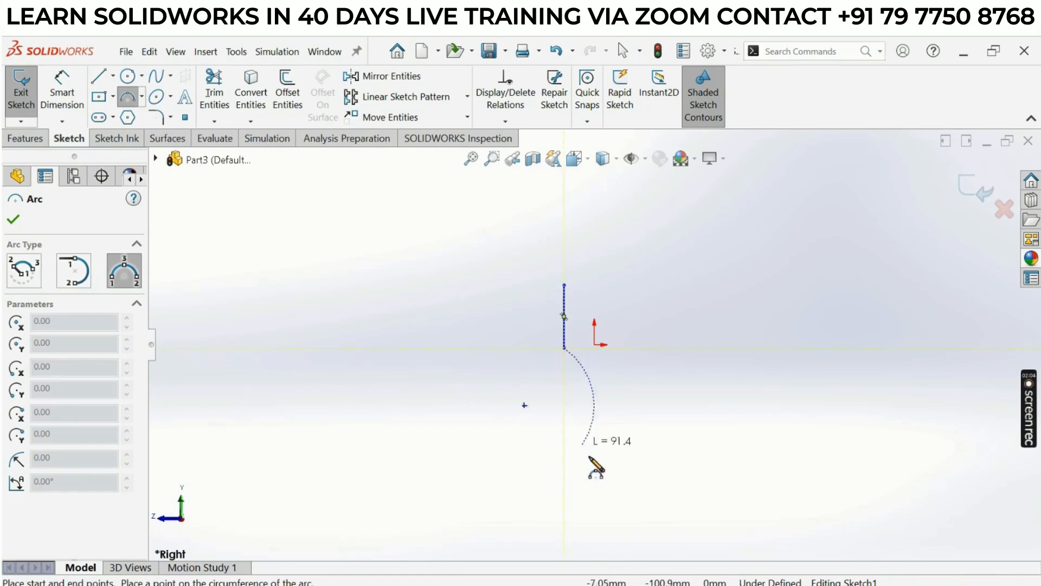
left_click(677, 497)
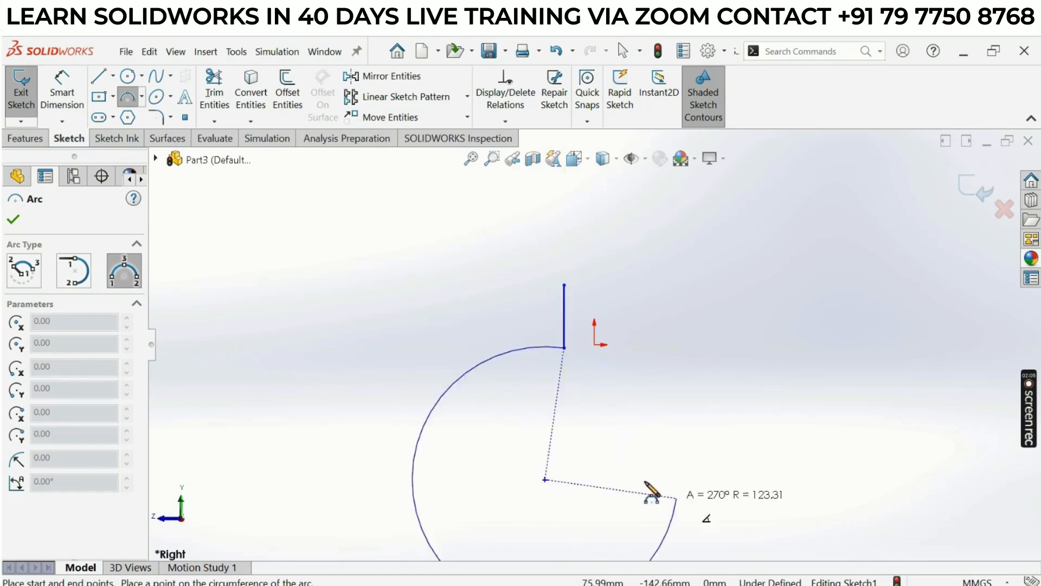
left_click(616, 472)
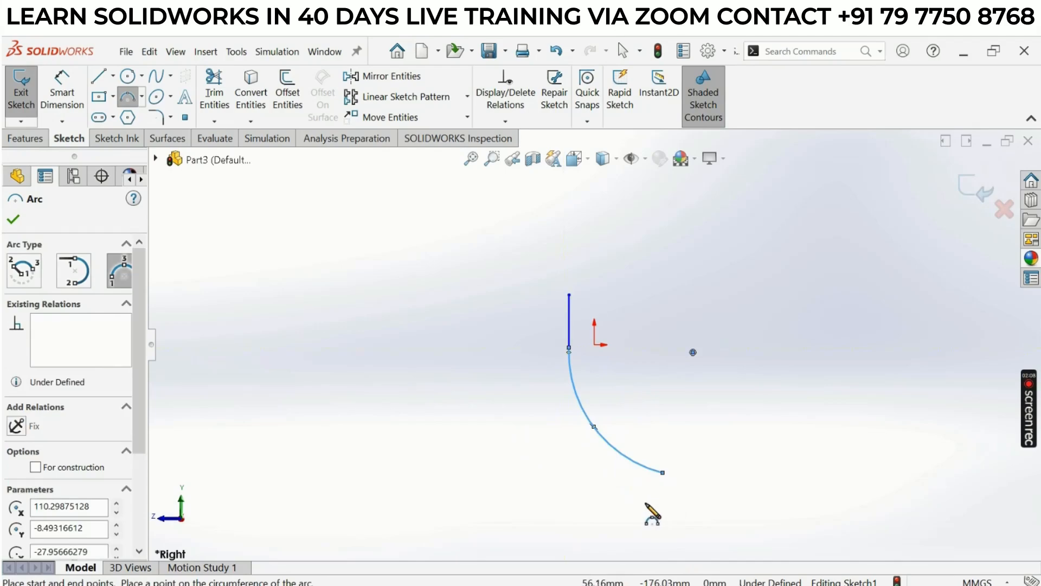
key("Escape")
left_click(644, 382)
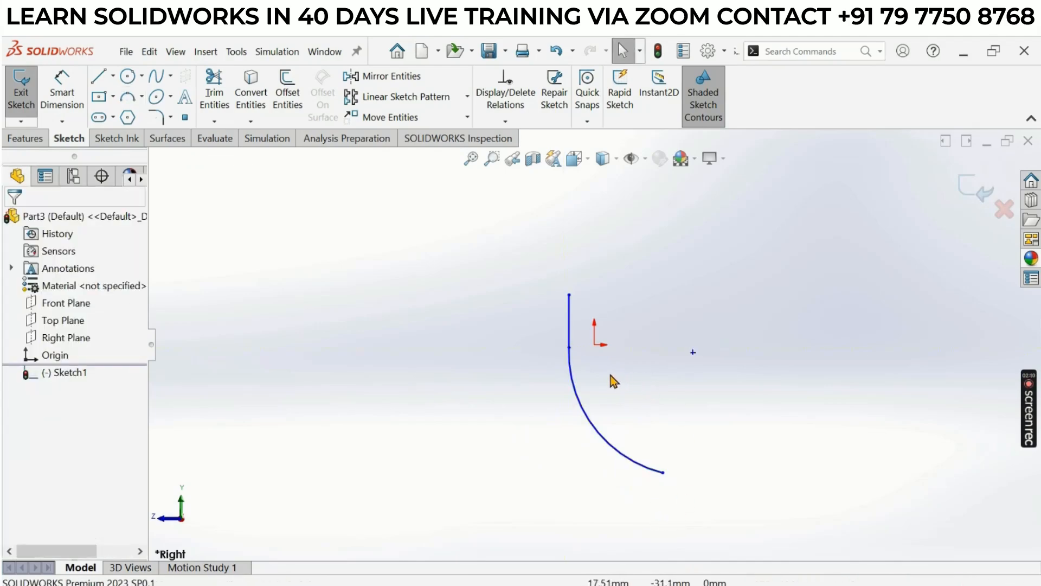
Add a tangent relation between the arc and the vertical line
left_click(572, 369)
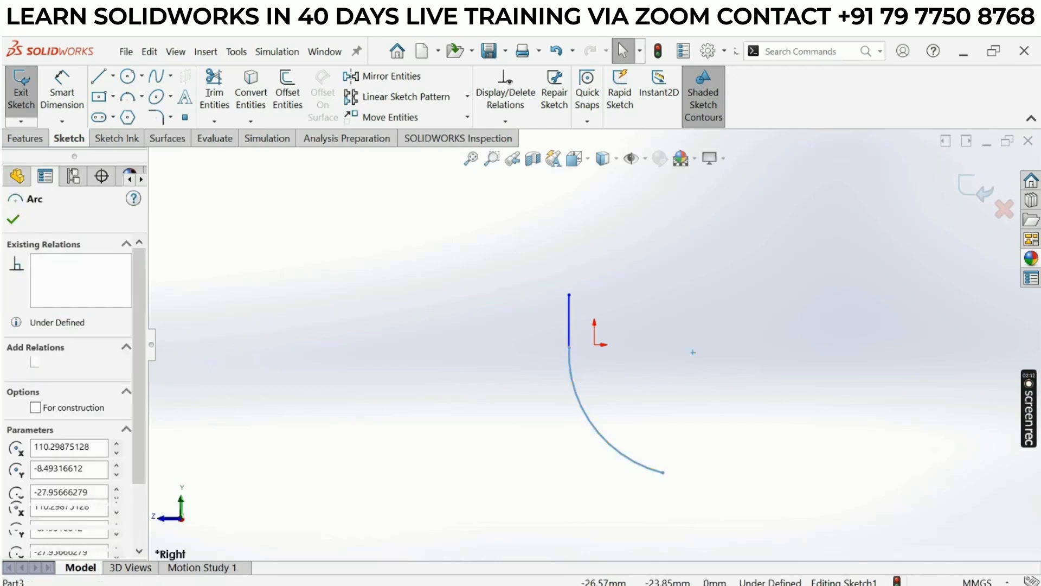
scroll(593, 391, "down", 1)
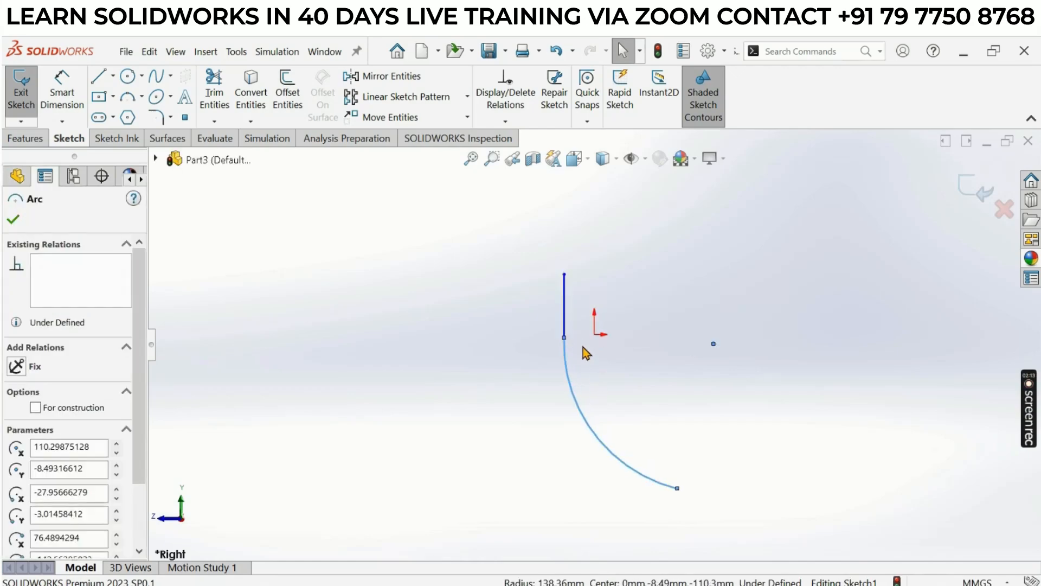
left_click(564, 318, "ctrl")
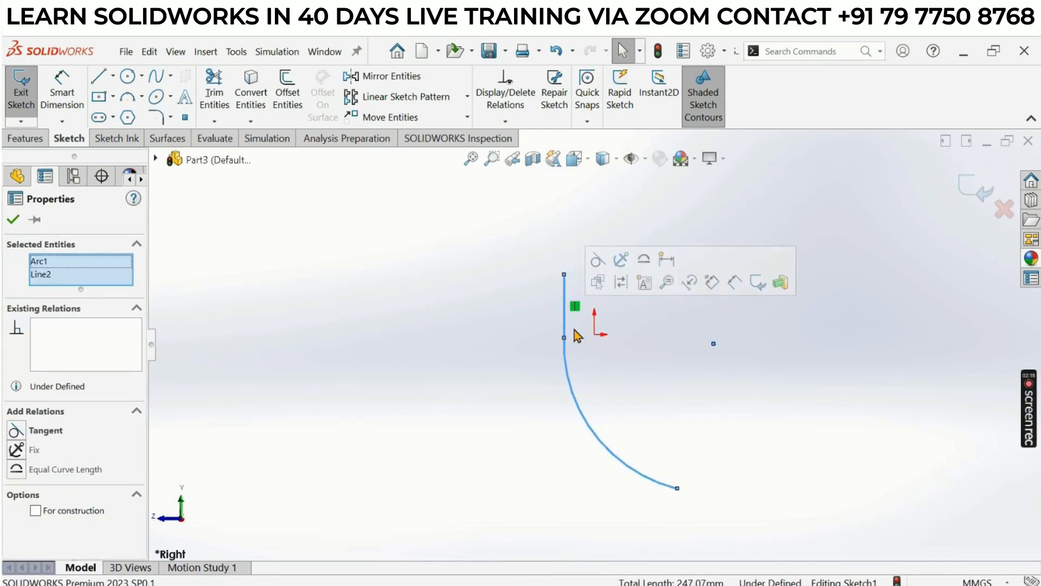
left_click(17, 431)
left_click(726, 428)
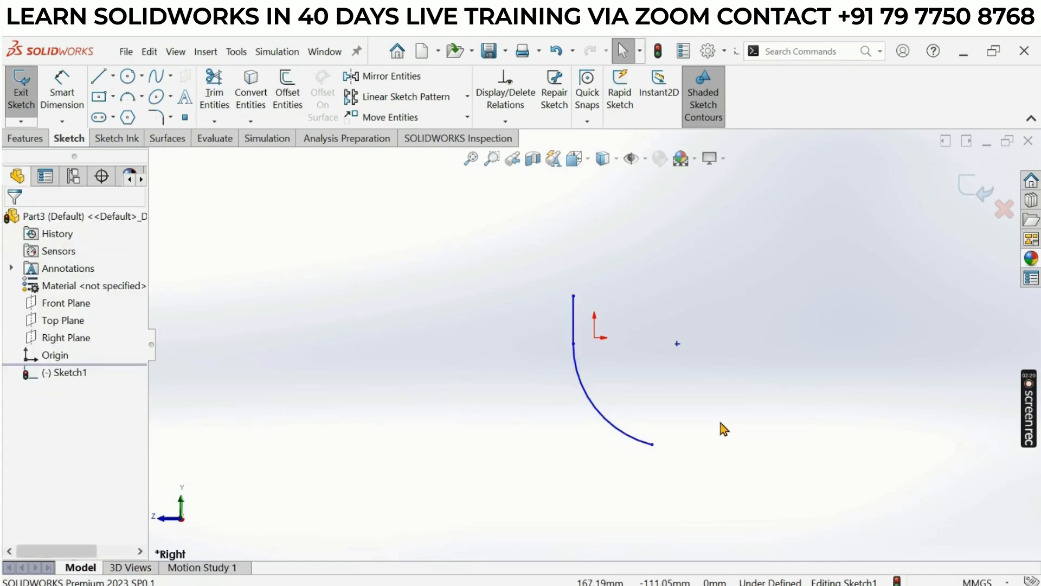
scroll(711, 423, "down", 1)
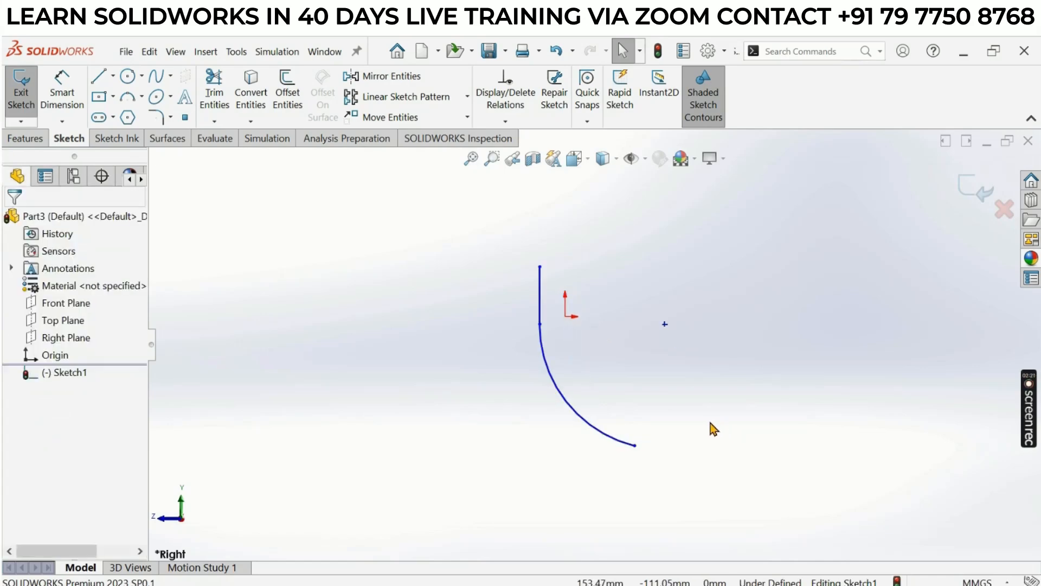
Sketch a horizontal line about 132 mm long running right from the arc's lower endpoint
left_click(99, 77)
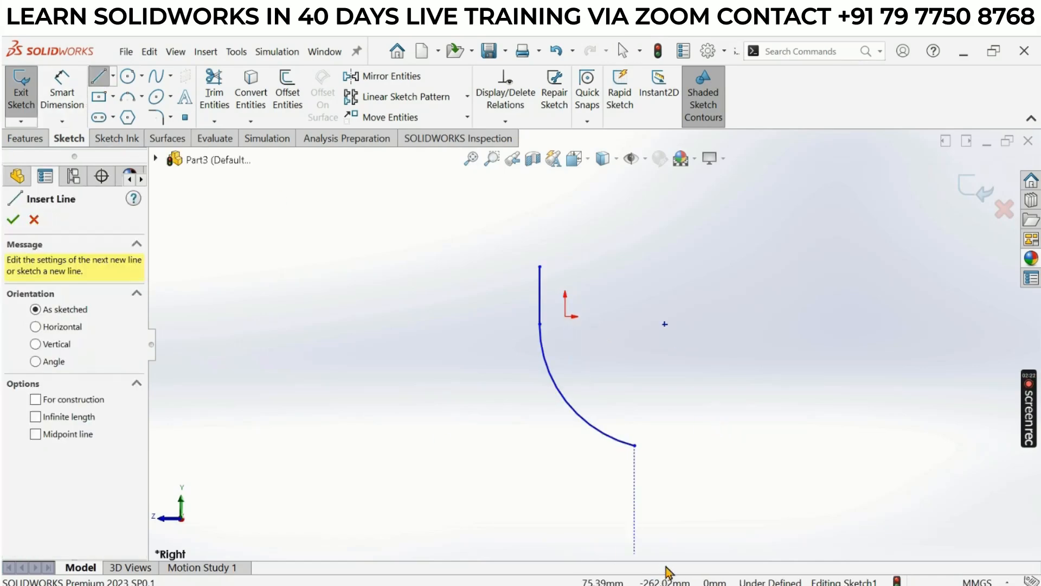
left_click(634, 445)
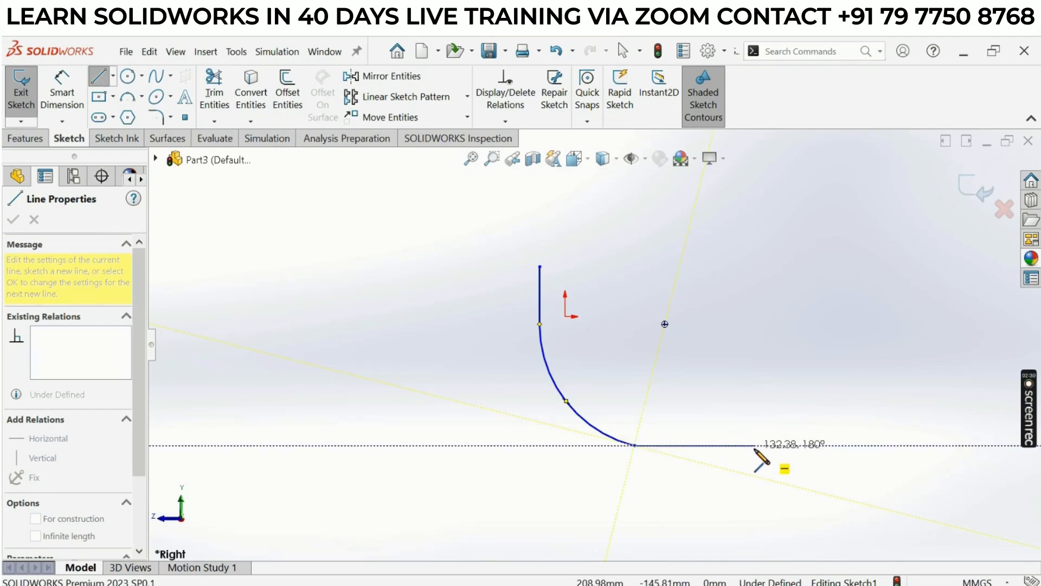
left_click(754, 445)
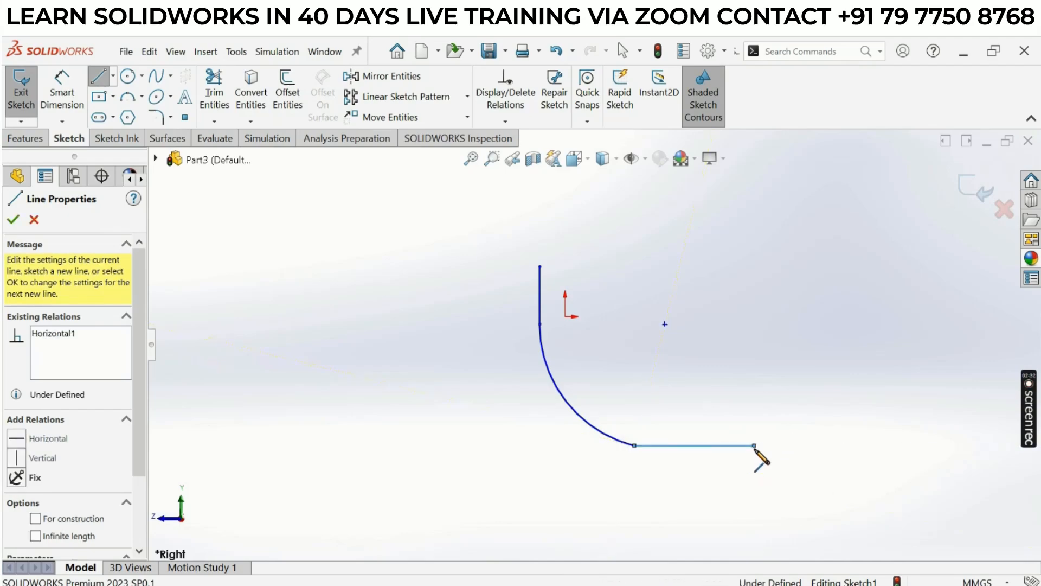
key("Escape")
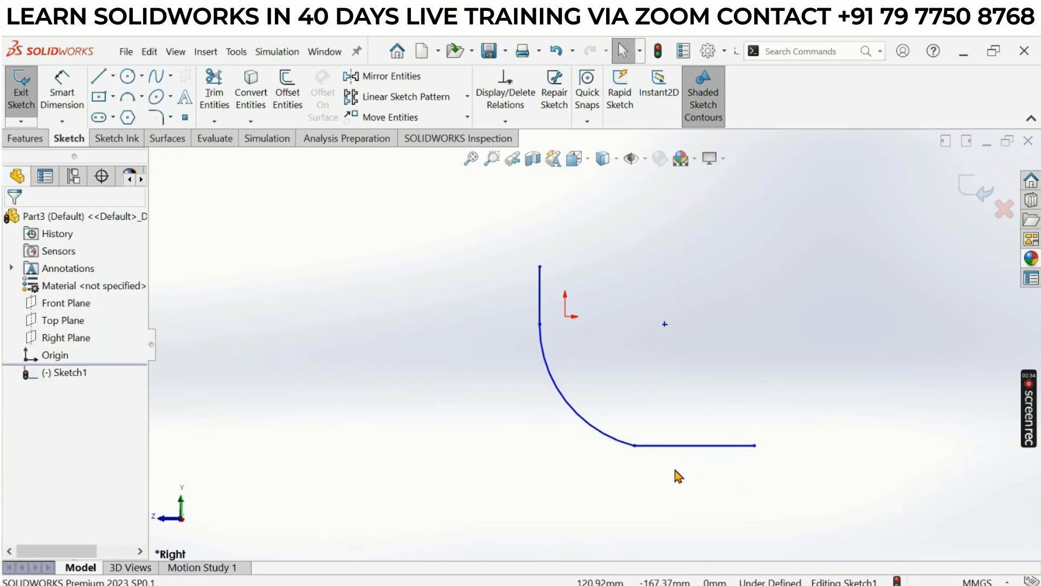
left_click(673, 444)
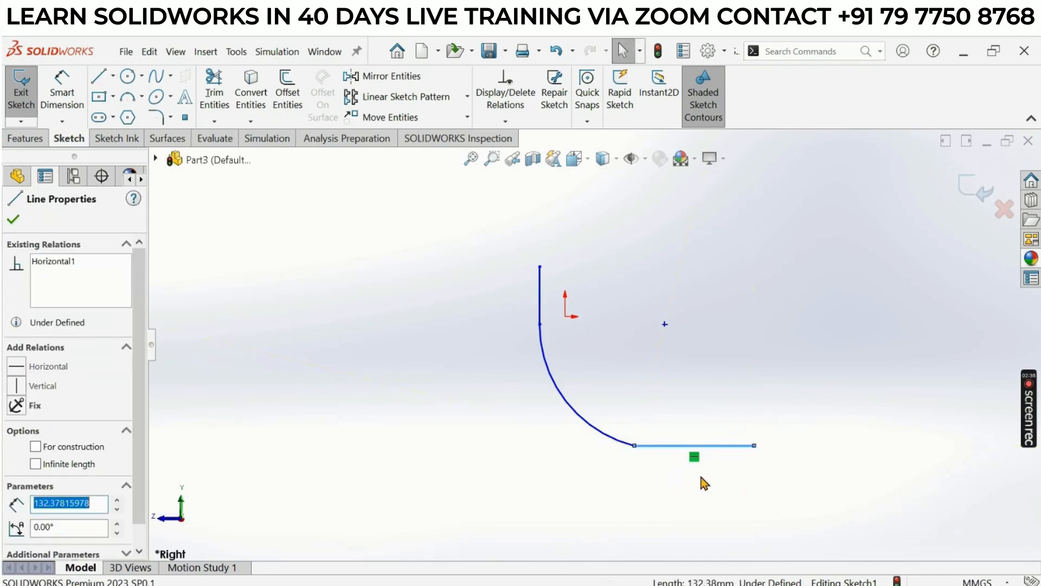
left_click(655, 480)
Add a tangent relation between the arc and the horizontal line
left_click(612, 439)
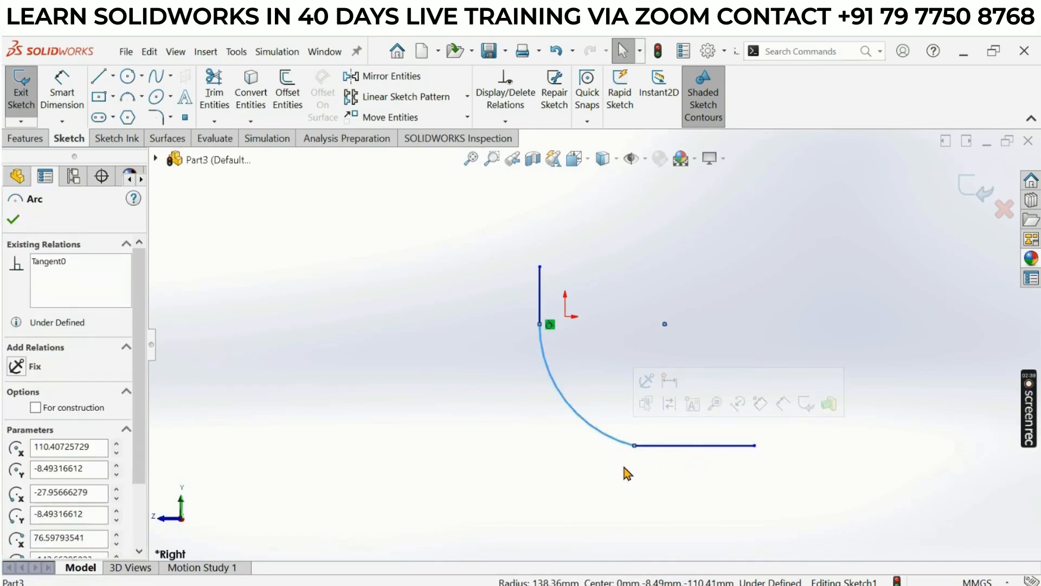
left_click(643, 444, "ctrl")
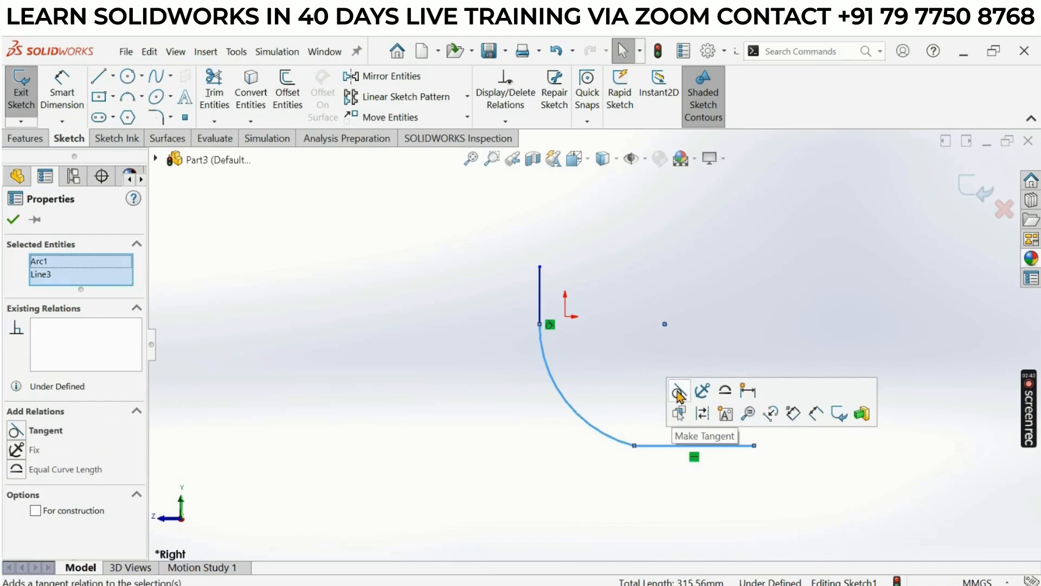
left_click(678, 391)
left_click(602, 358)
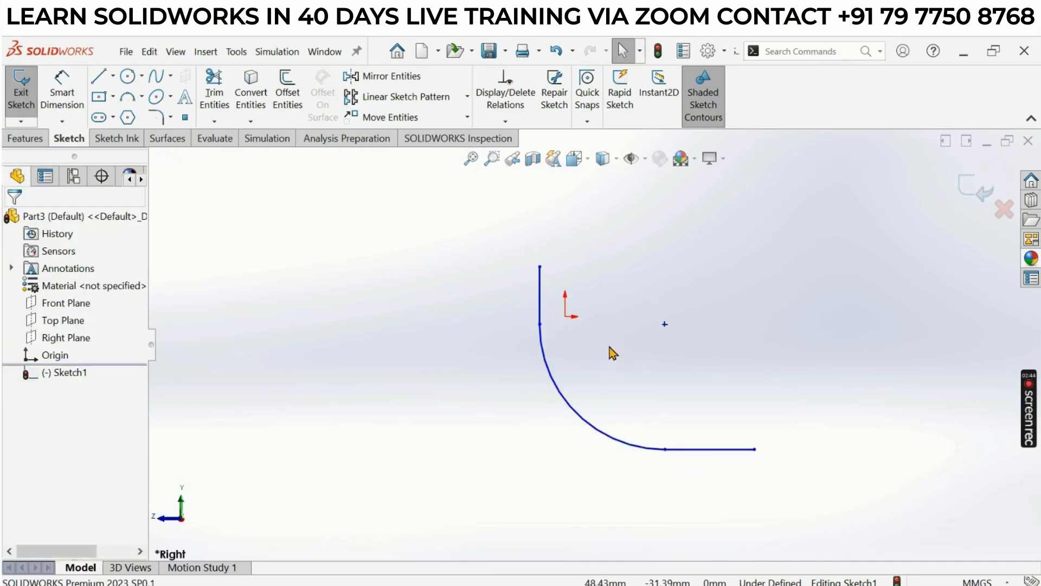
Dimension the vertical line's length to 150 mm, placing the dimension on its left side
left_click(55, 93)
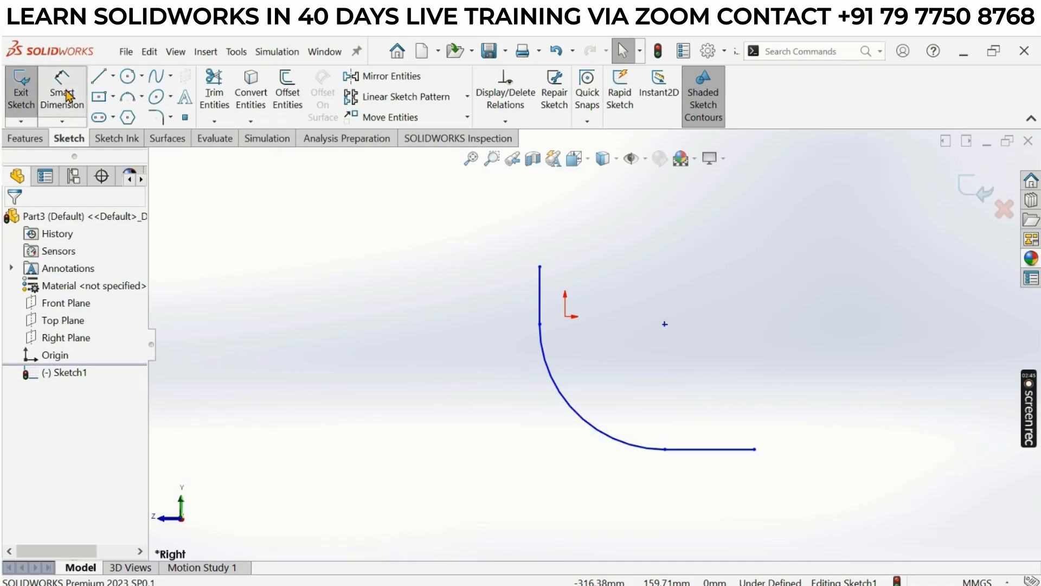
left_click(538, 303)
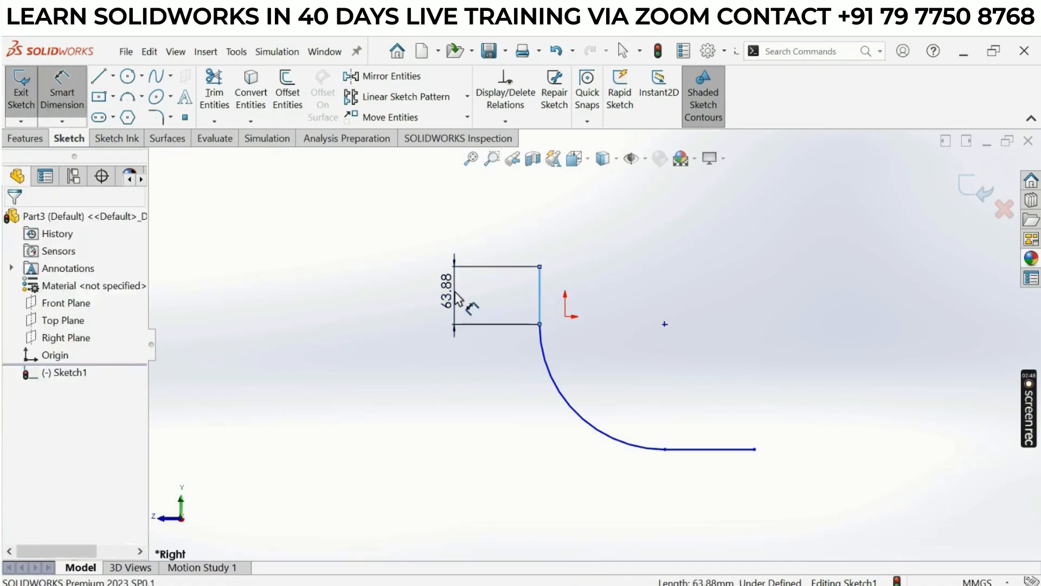
left_click(461, 298)
type("150")
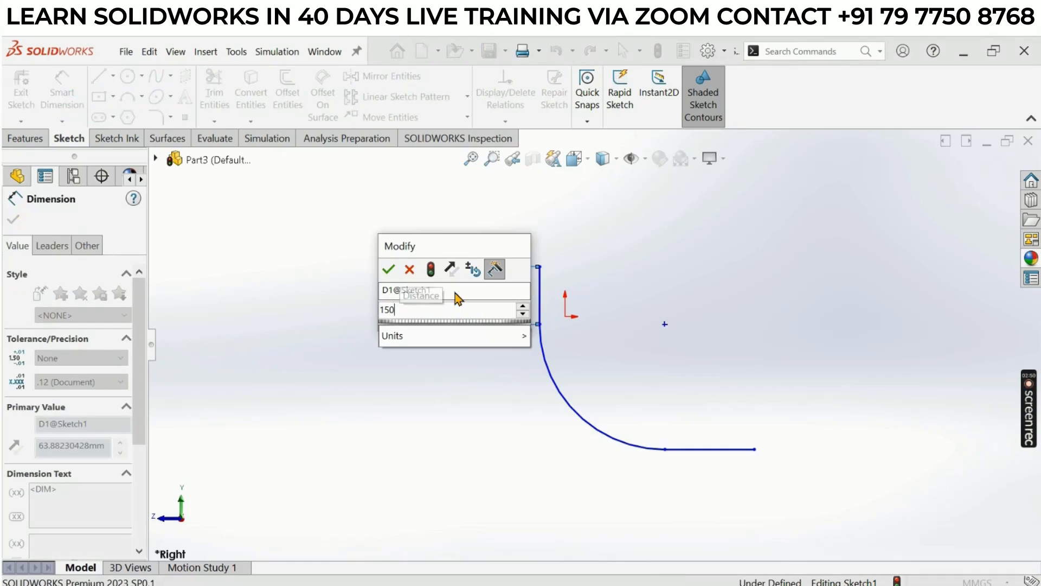
key("Return")
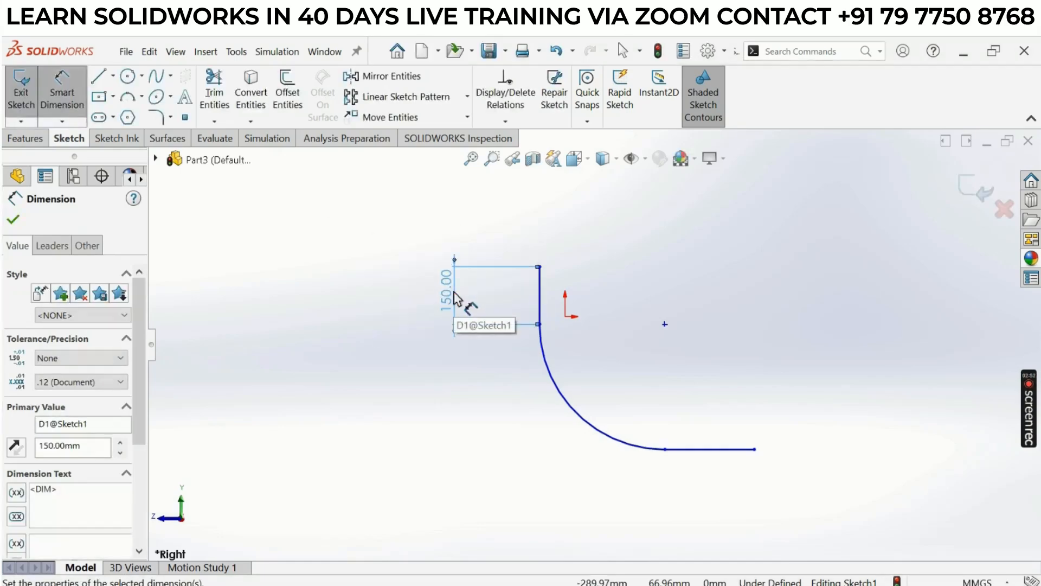
Check the bend radius in the Bend Pipe 2D.png drawing and dimension the arc with a radius of 260 mm
left_click(567, 404)
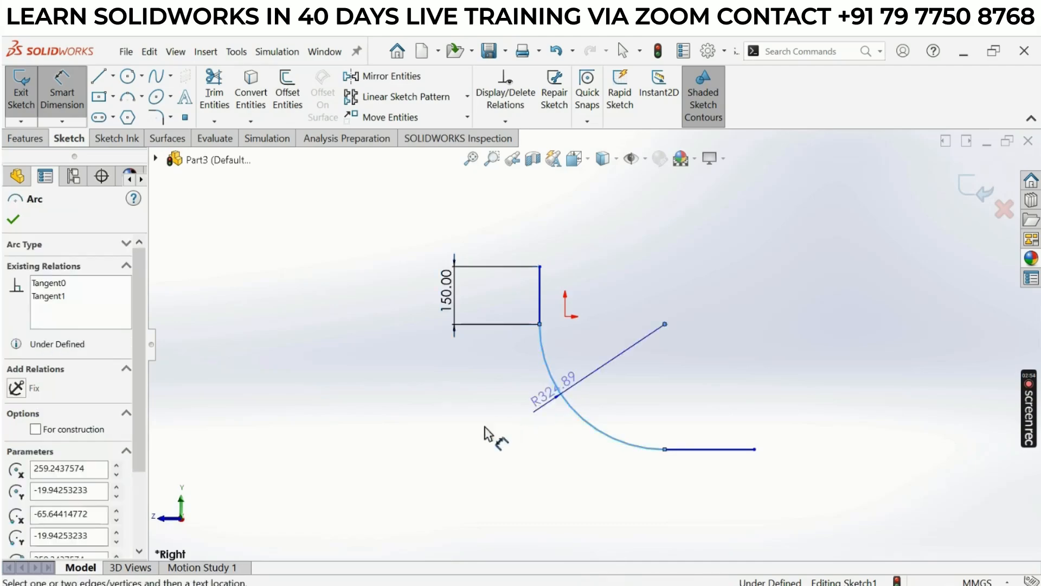
key("alt+Tab")
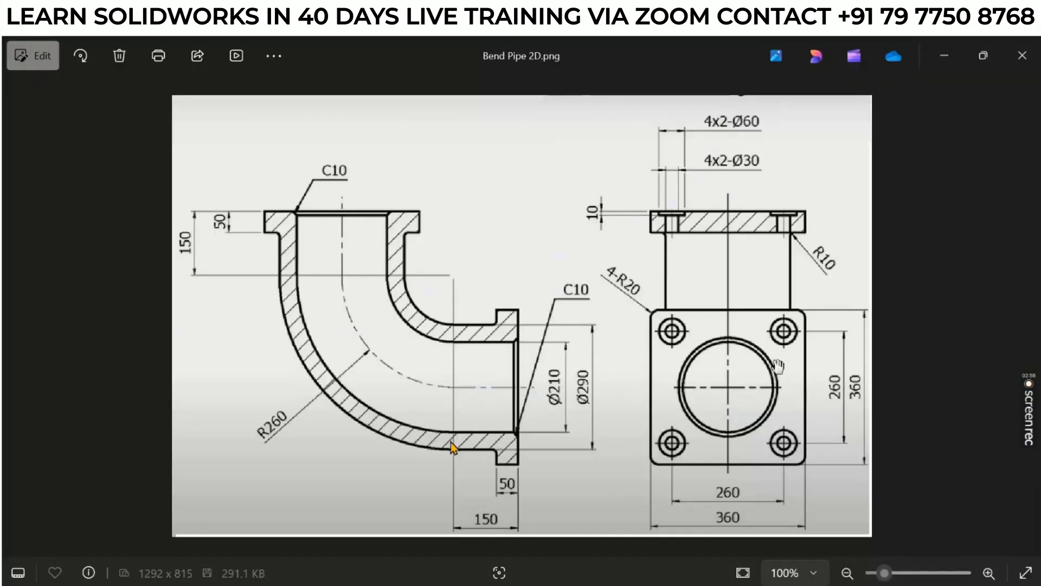
key("alt+Tab")
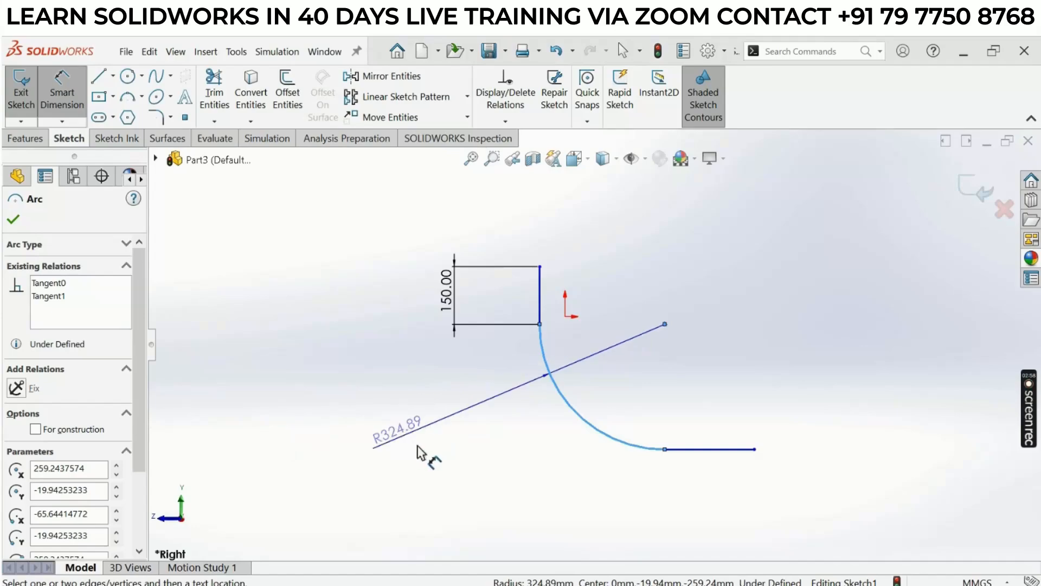
left_click(482, 464)
type("260")
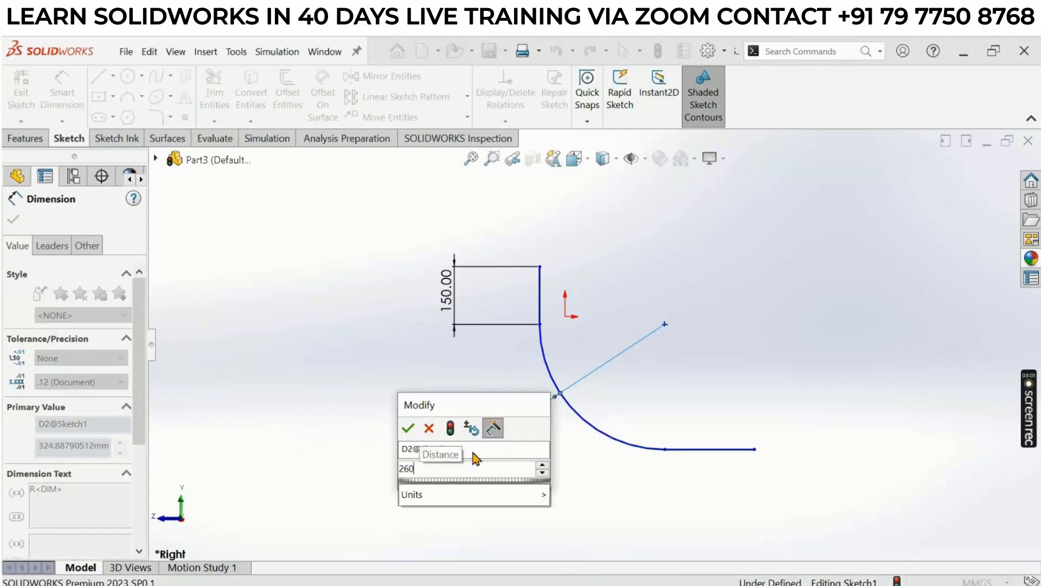
key("Return")
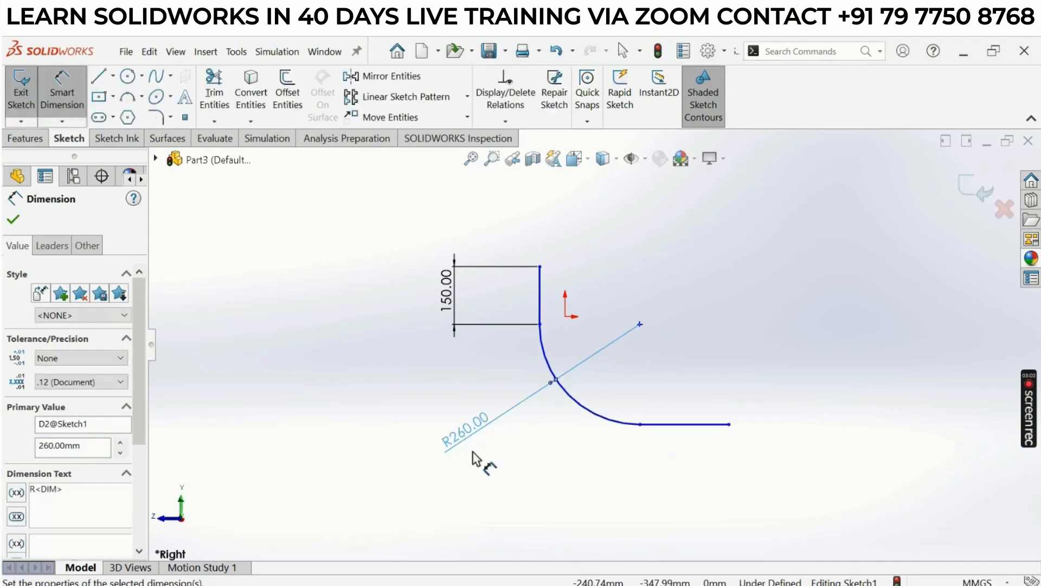
key("Escape")
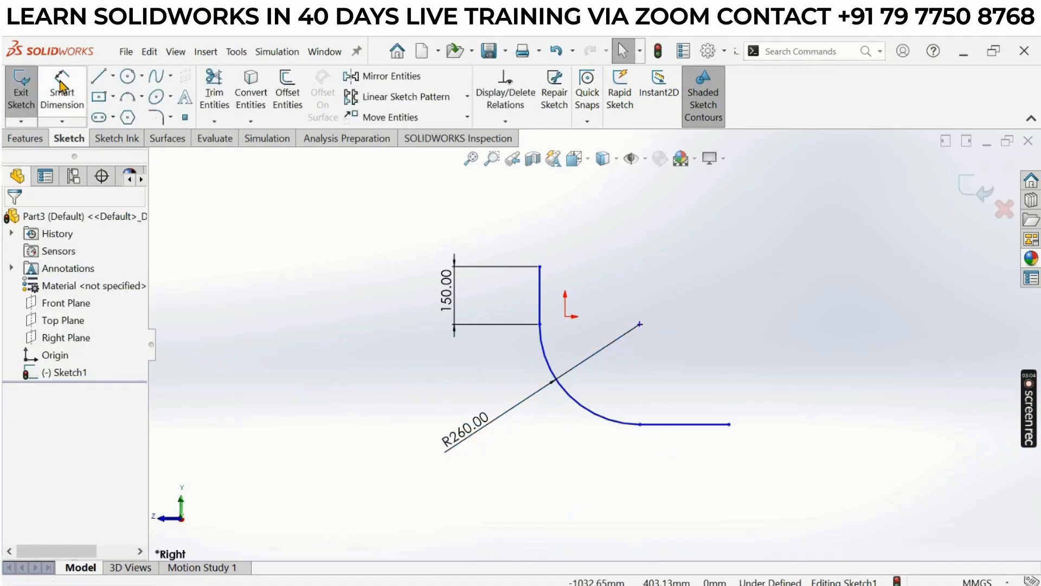
Dimension the horizontal line's length to 150 mm, placing the dimension below it
left_click(62, 94)
left_click(682, 425)
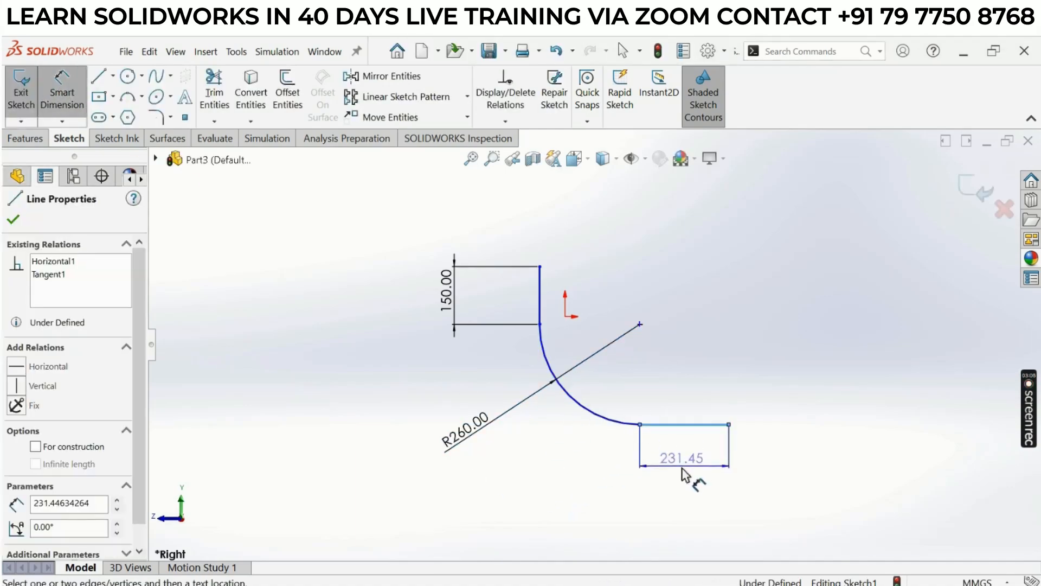
left_click(683, 480)
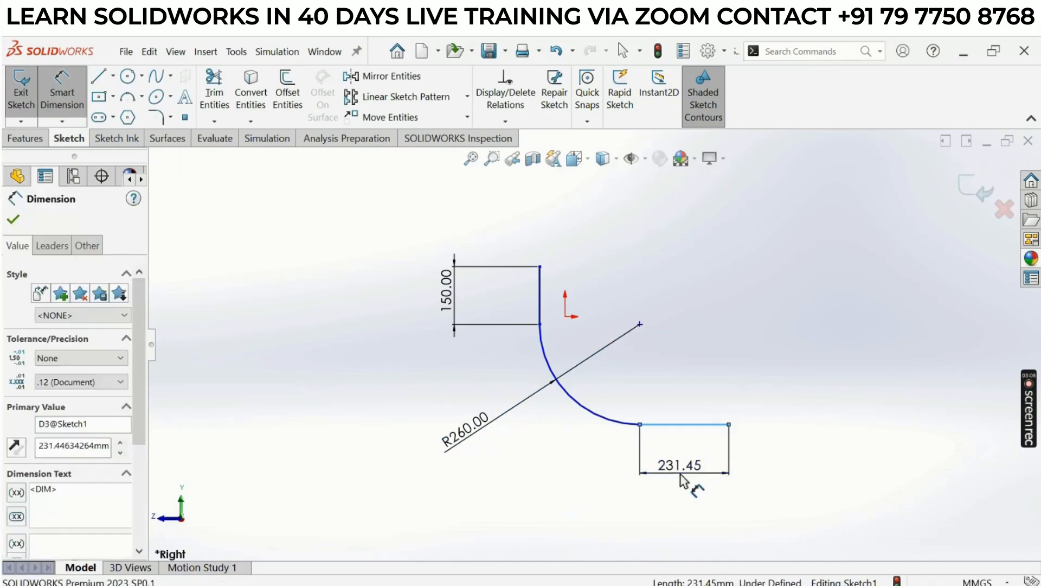
type("150")
key("Return")
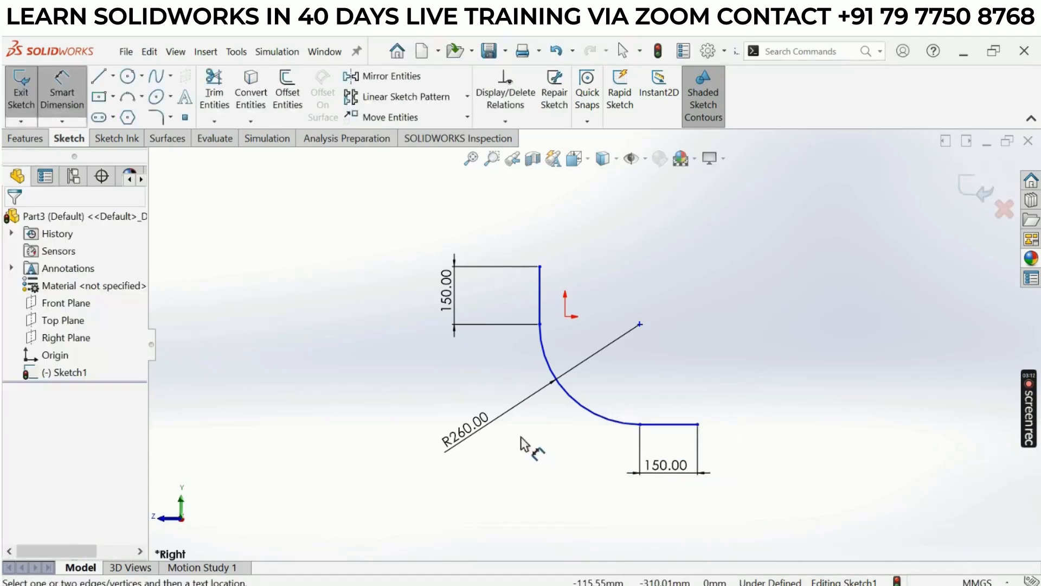
key("Escape")
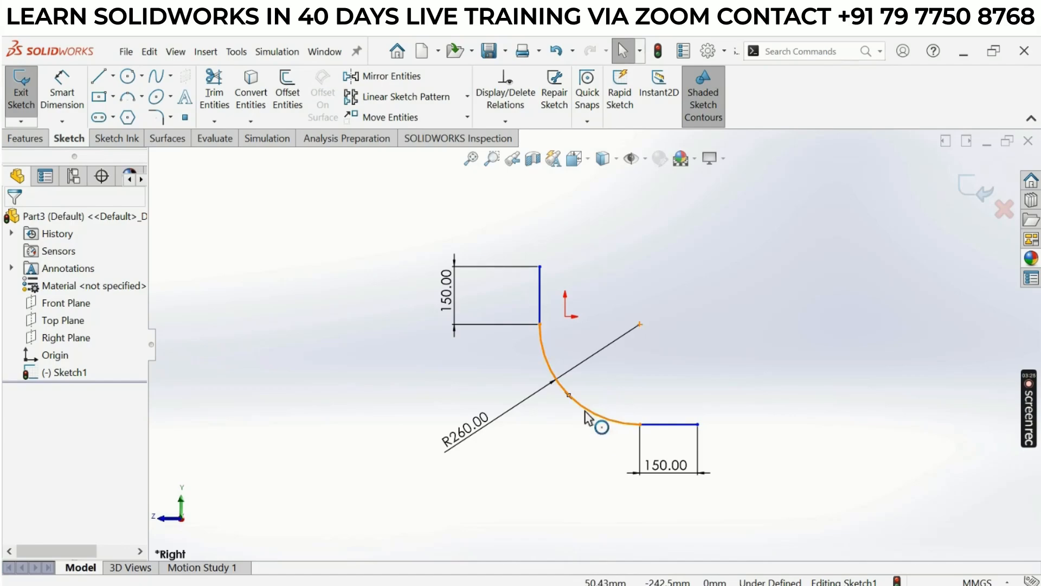
Make the free endpoint of the horizontal line coincident with the origin and exit the path sketch
mouse_move(539, 266)
left_mouse_down()
mouse_move(507, 283)
mouse_move(556, 342)
mouse_move(562, 334)
mouse_move(490, 286)
mouse_move(418, 209)
mouse_move(395, 224)
left_mouse_up()
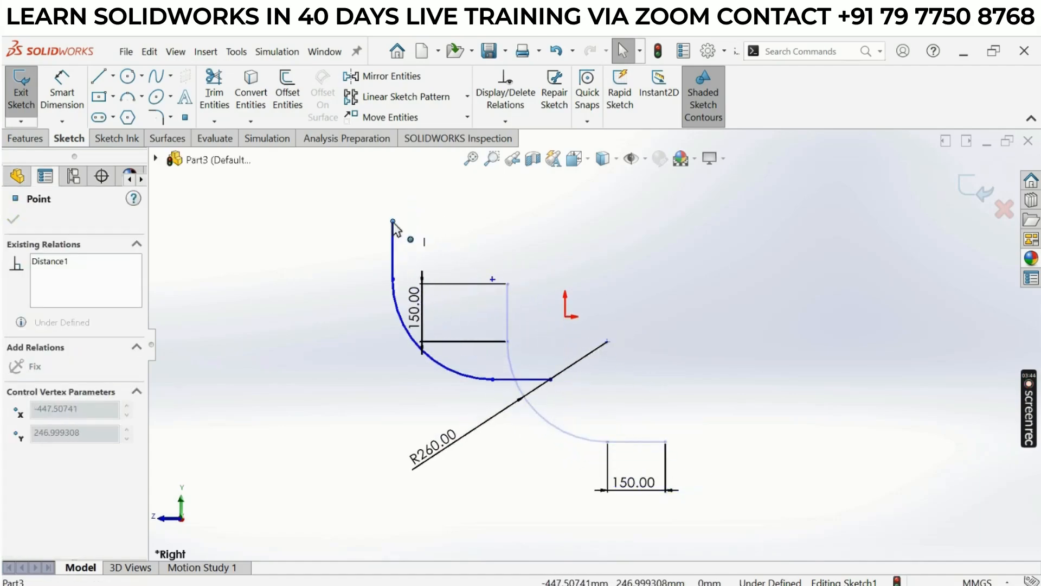
left_click(549, 379)
scroll(524, 313, "down", 1)
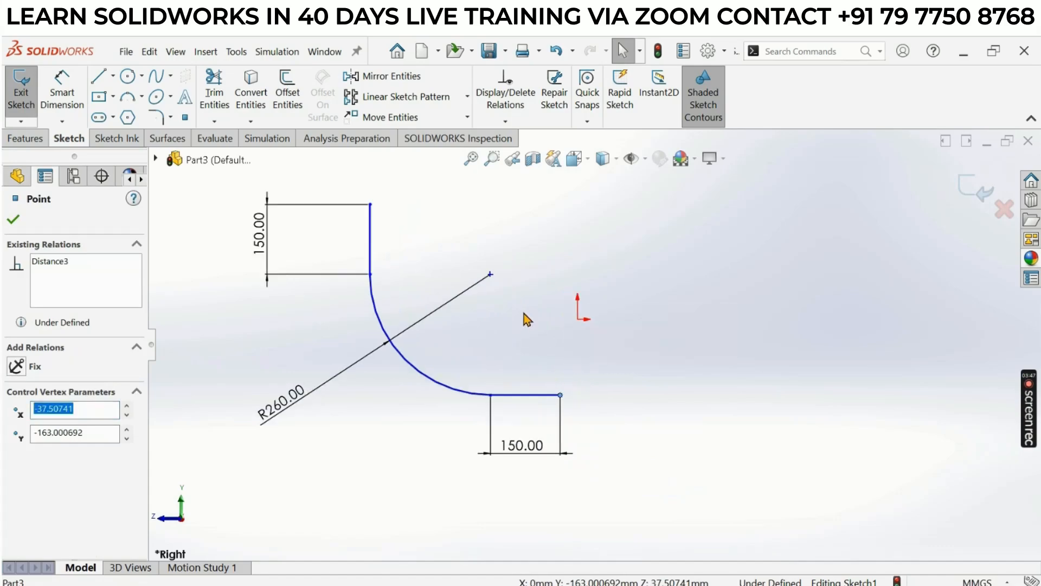
left_click(578, 320, "ctrl")
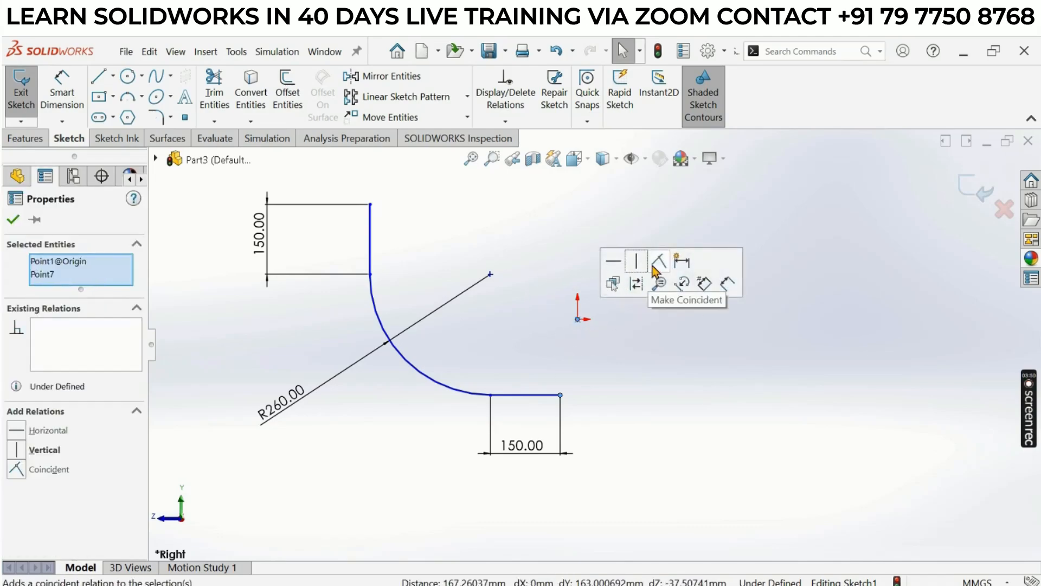
left_click(17, 470)
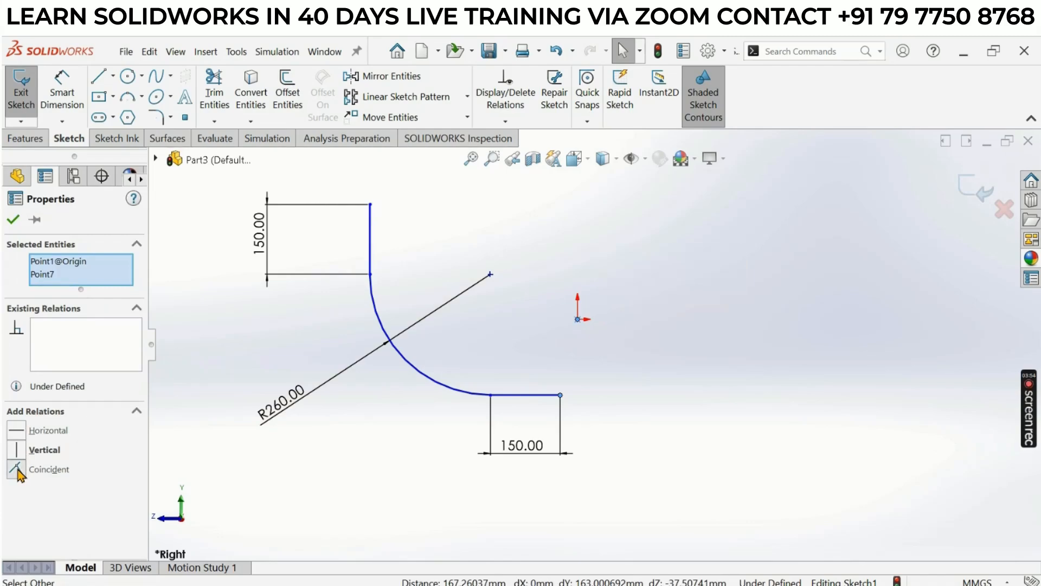
scroll(619, 438, "up", 4)
scroll(525, 248, "down", 2)
scroll(520, 282, "down", 1)
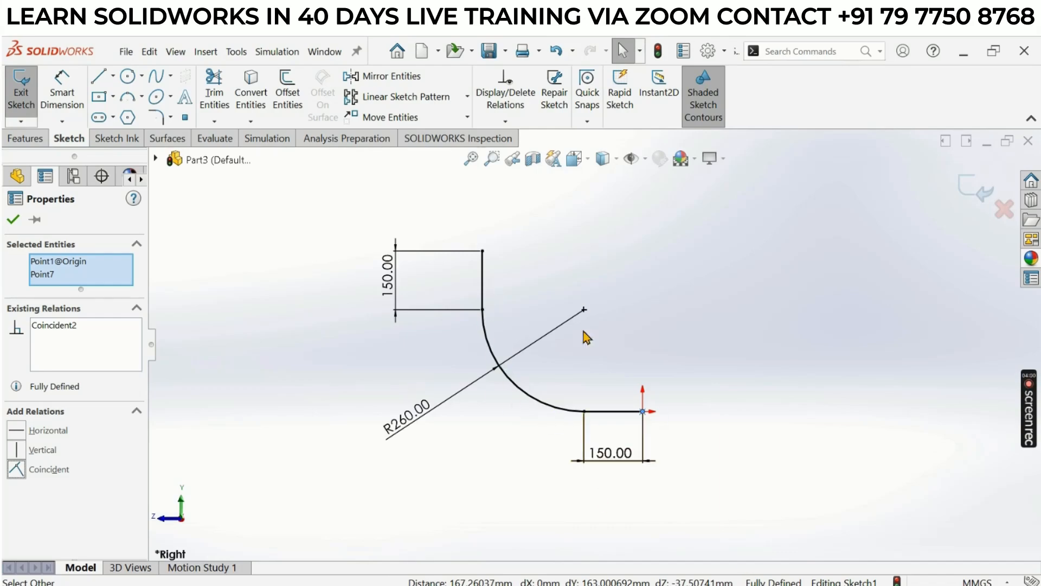
left_click(976, 191)
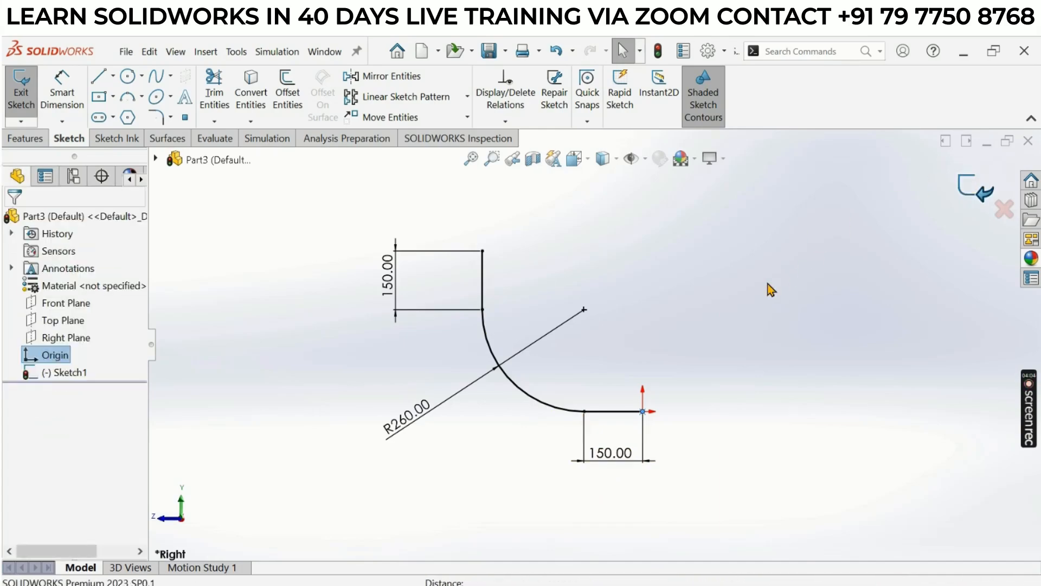
middle_click_drag(665, 285, 642, 344)
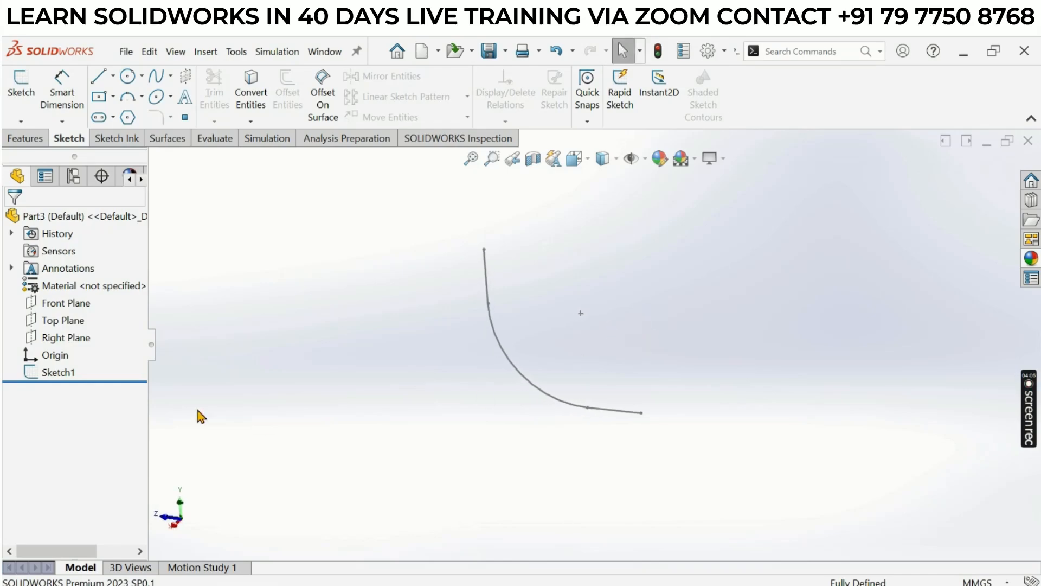
left_click(82, 339)
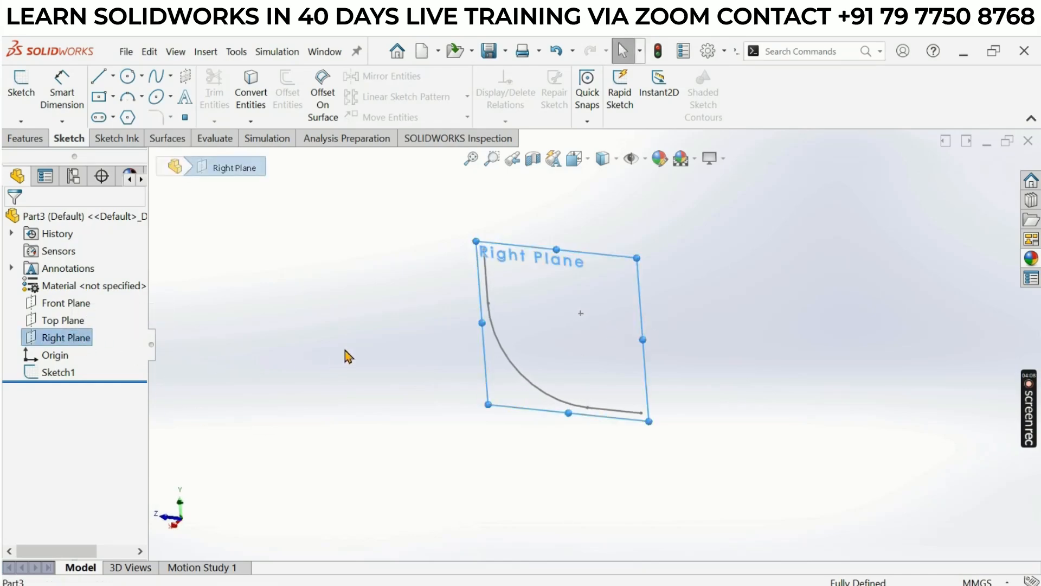
mouse_move(344, 356)
middle_mouse_down()
mouse_move(381, 324)
mouse_move(365, 325)
mouse_move(365, 304)
mouse_move(371, 311)
middle_mouse_up()
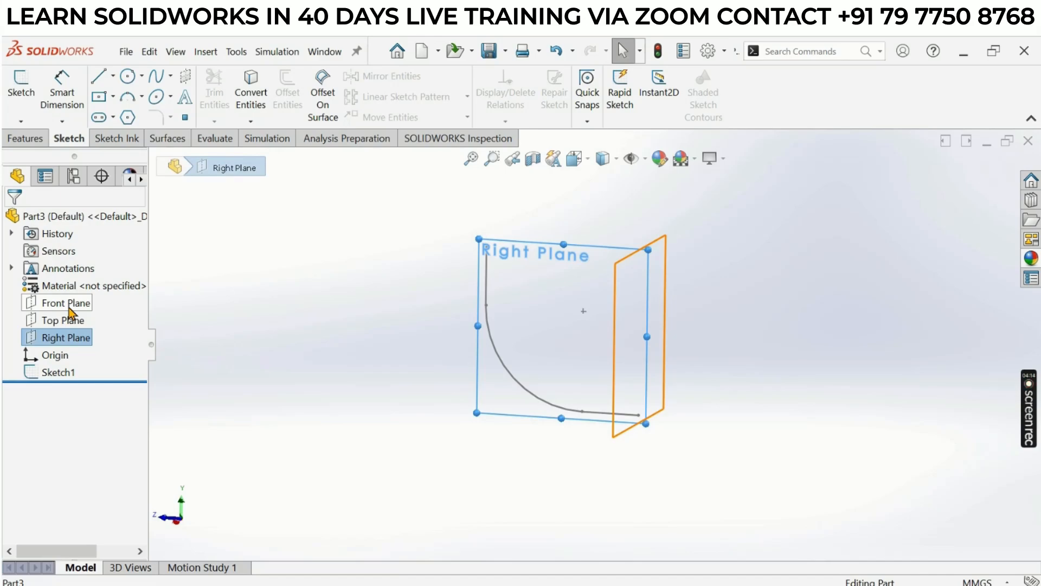
left_click(243, 343)
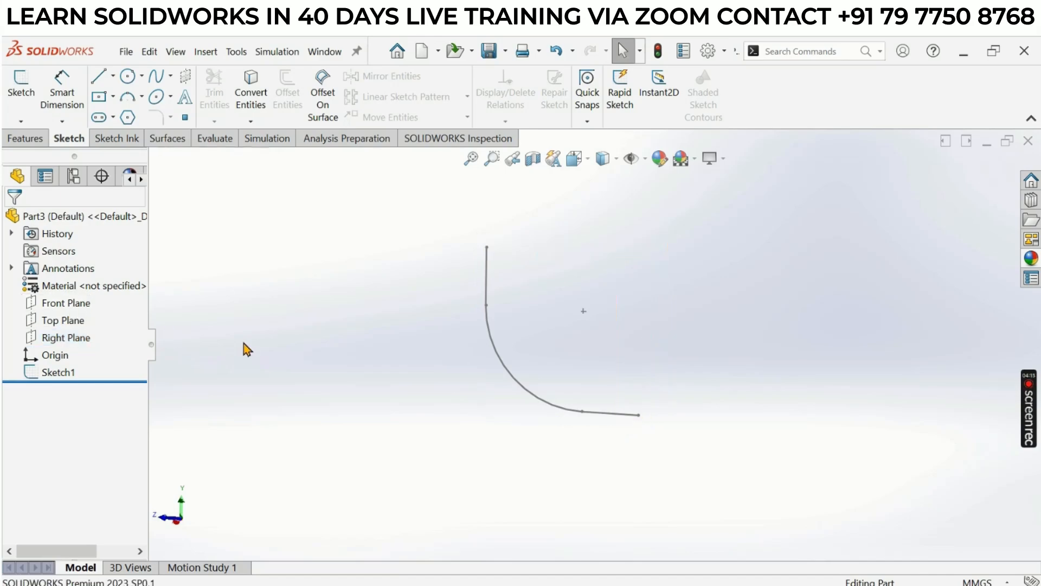
Start a sketch on the Front Plane and draw a circle with a radius of about 191 mm centred on the origin
left_click(60, 307)
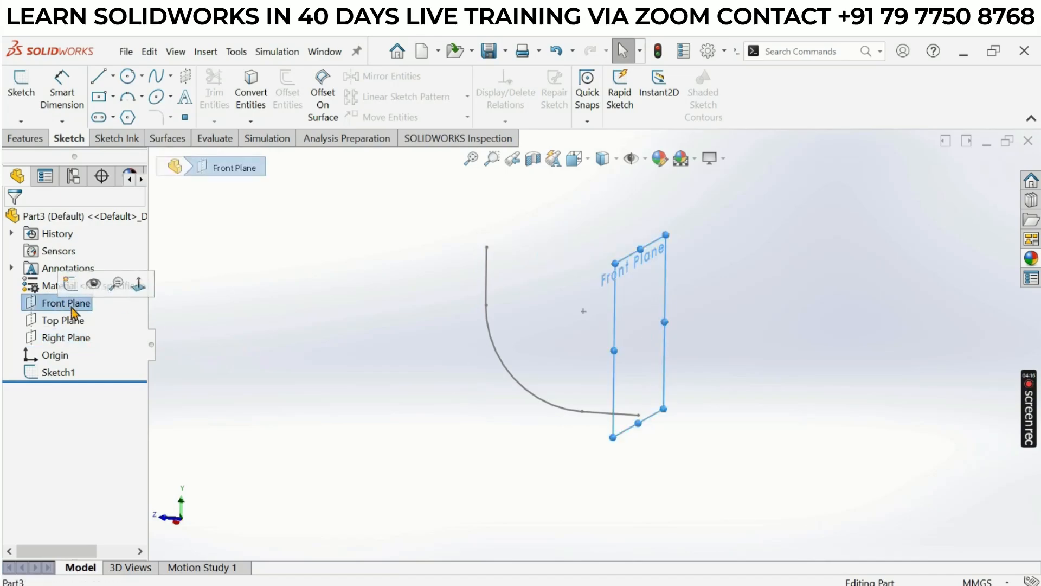
left_click(131, 80)
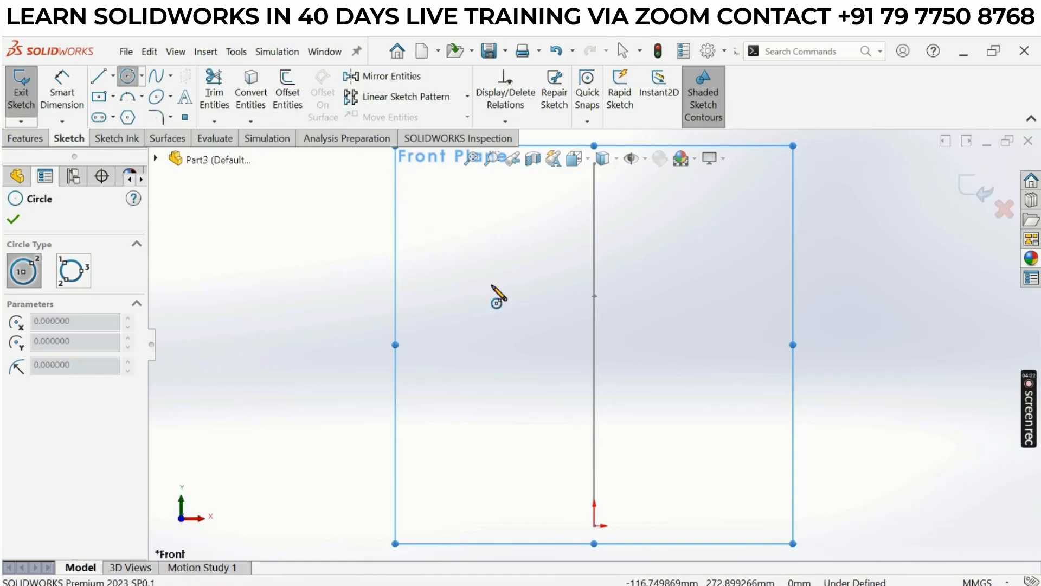
scroll(492, 285, "up", 2)
scroll(624, 531, "down", 1)
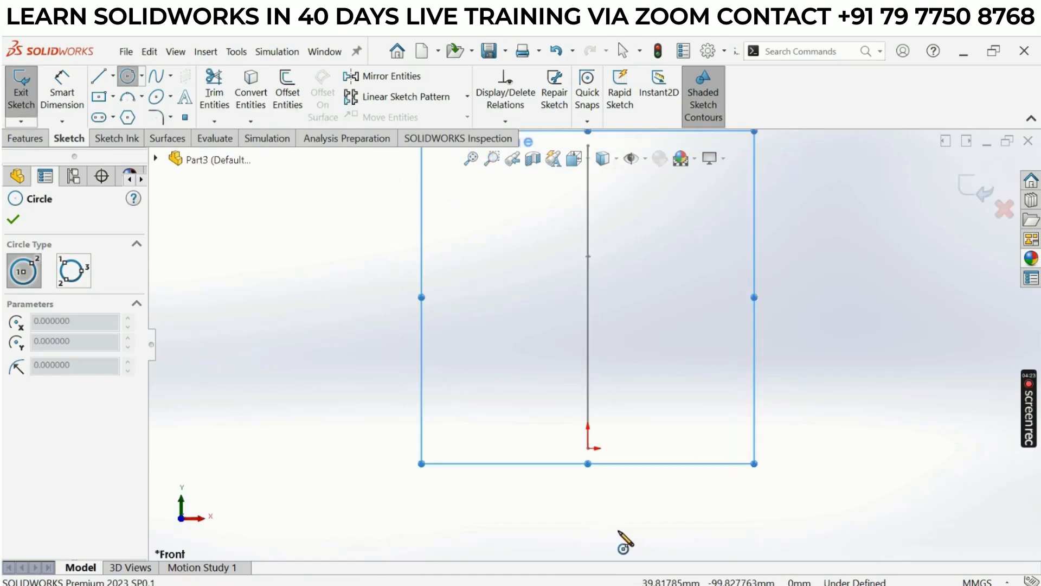
left_click(591, 454)
left_click(489, 353)
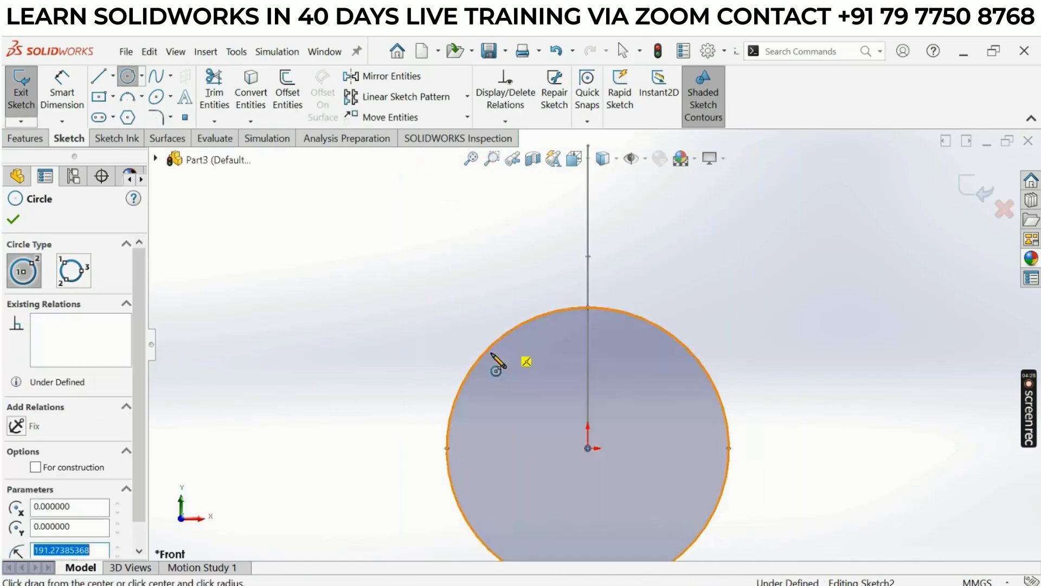
scroll(509, 391, "up", 2)
Check the pipe's outer diameter in the Bend Pipe 2D.png drawing, dimension the circle's diameter to 290 mm and exit the sketch
key("alt+Tab")
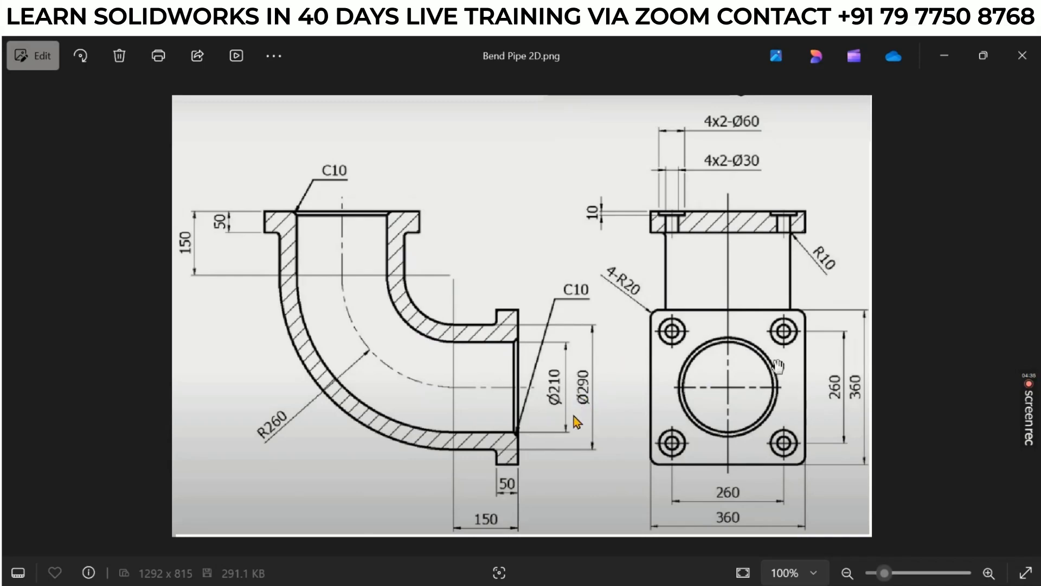
key("alt+Tab")
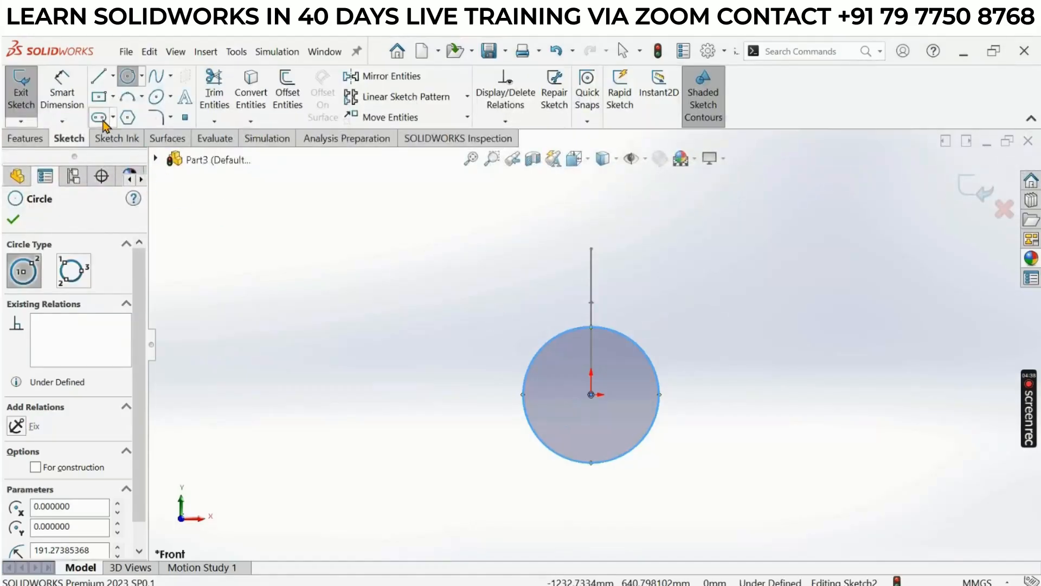
left_click(62, 90)
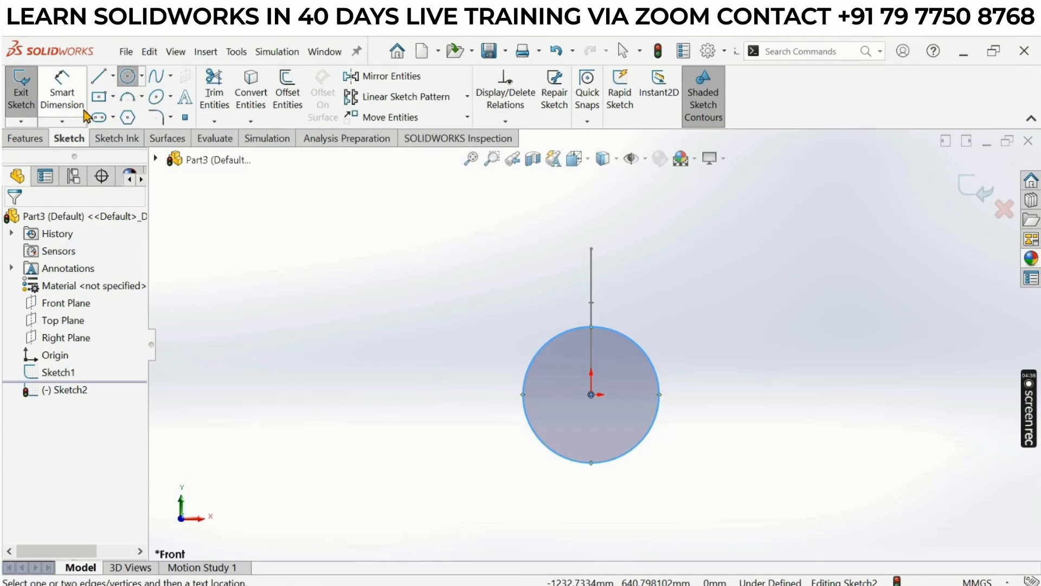
left_click(565, 333)
left_click(477, 332)
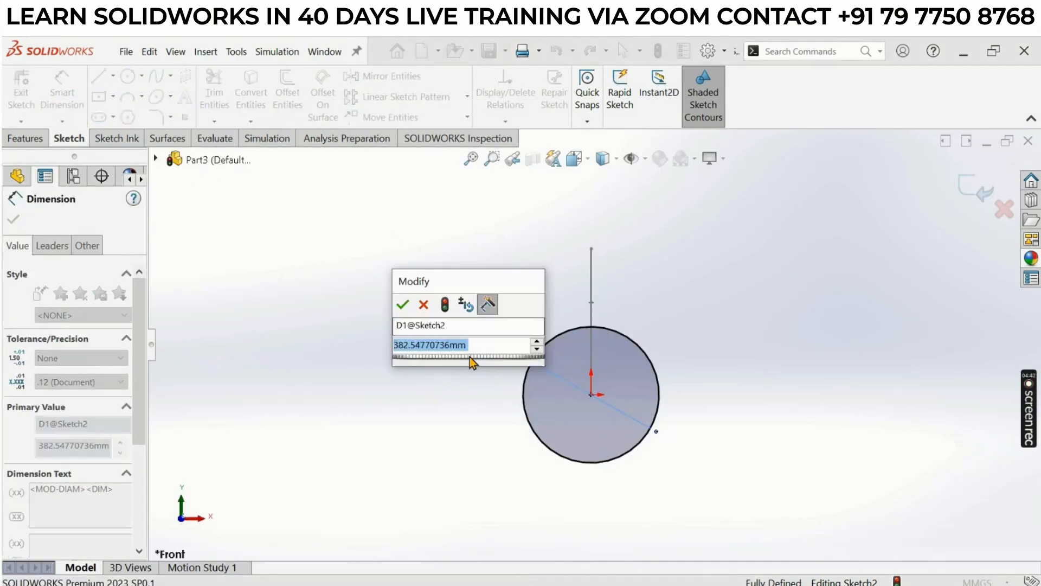
type("290")
key("Return")
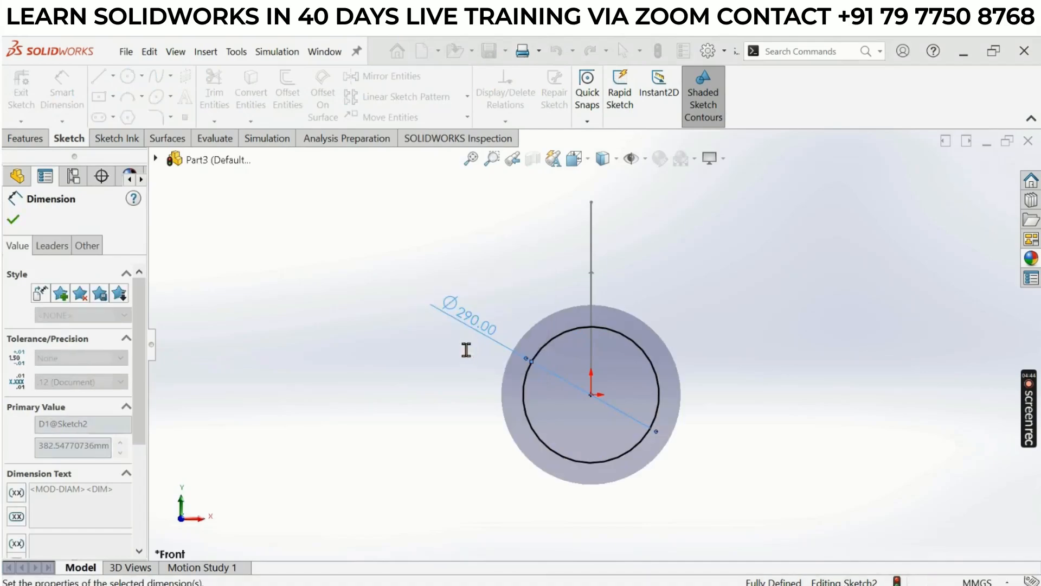
middle_click_drag(558, 372, 805, 412)
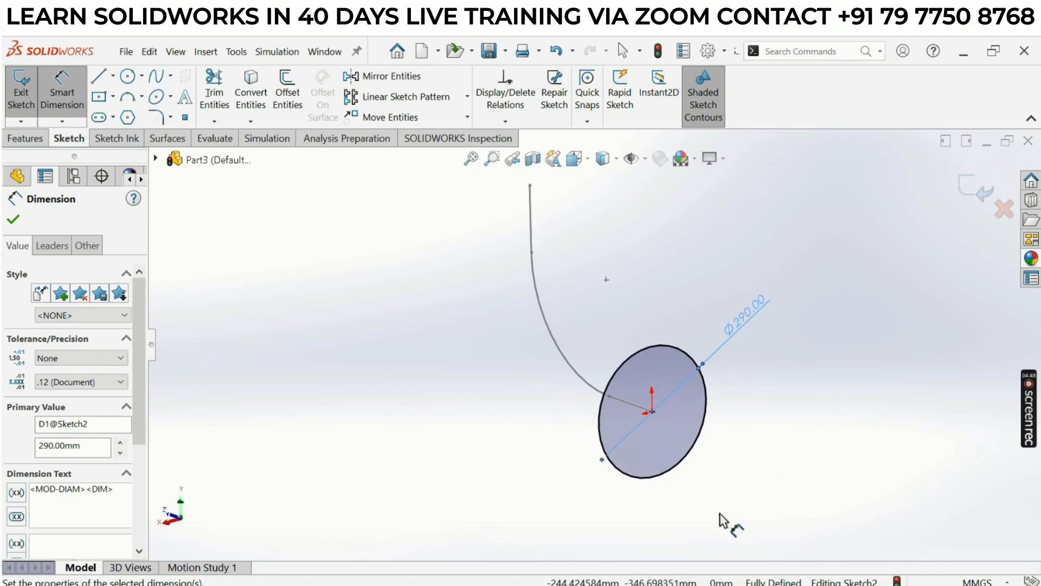
left_click(855, 283)
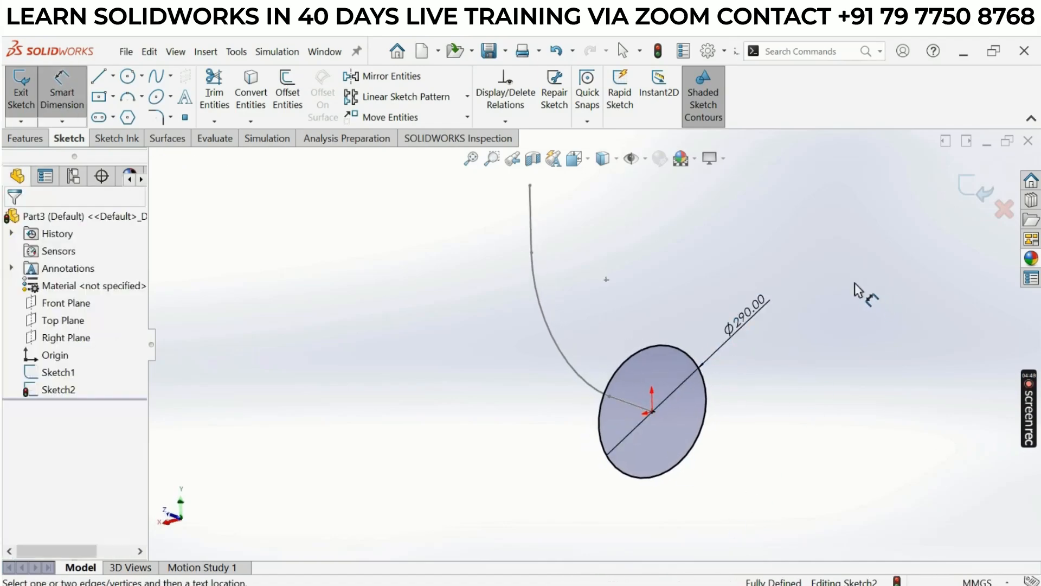
left_click(968, 189)
middle_click_drag(760, 258, 705, 269)
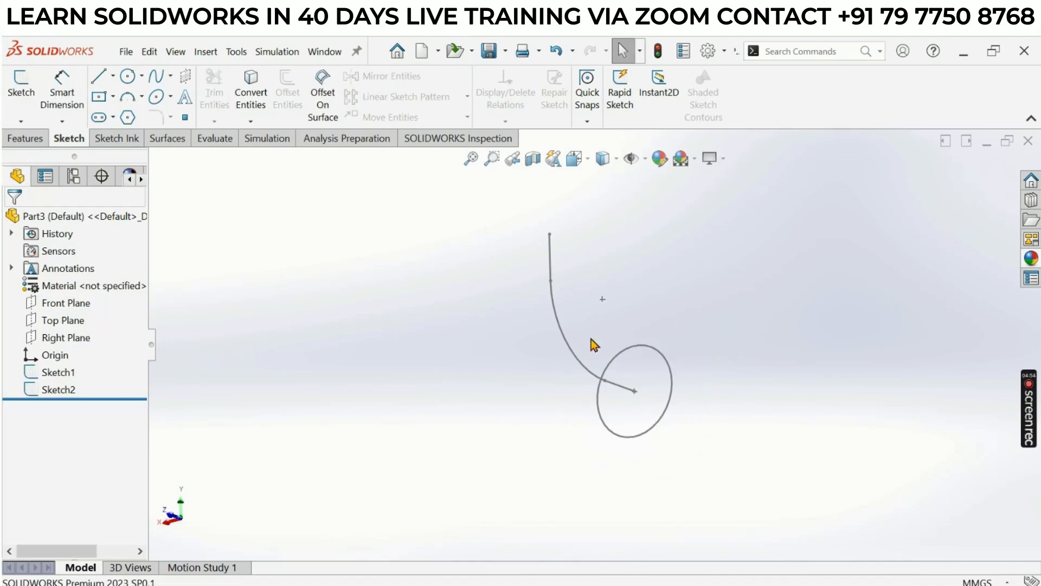
Create a swept boss using the circle sketch as the profile and the bent centreline sketch as the path
left_click(33, 142)
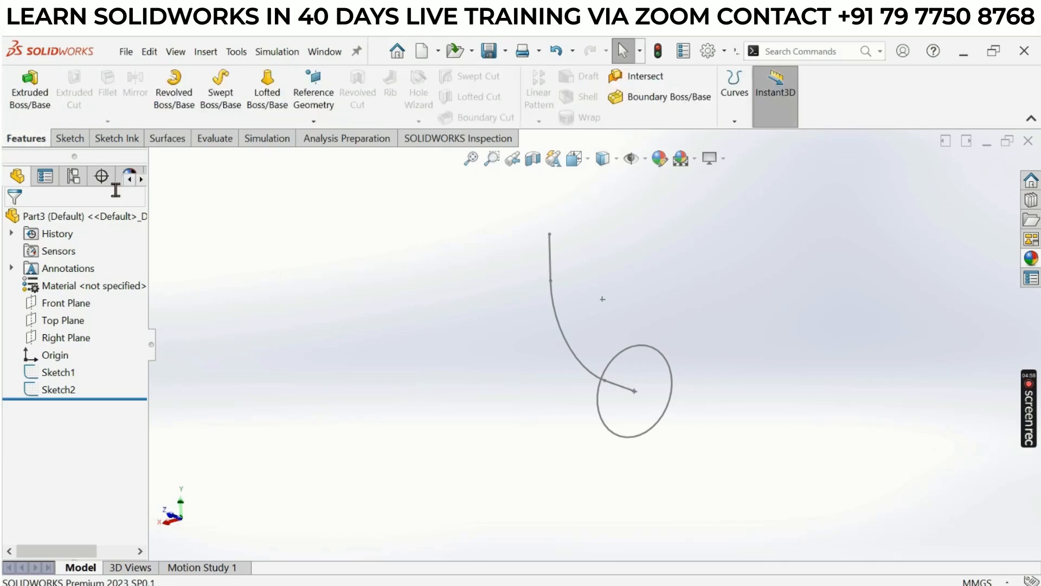
left_click(222, 100)
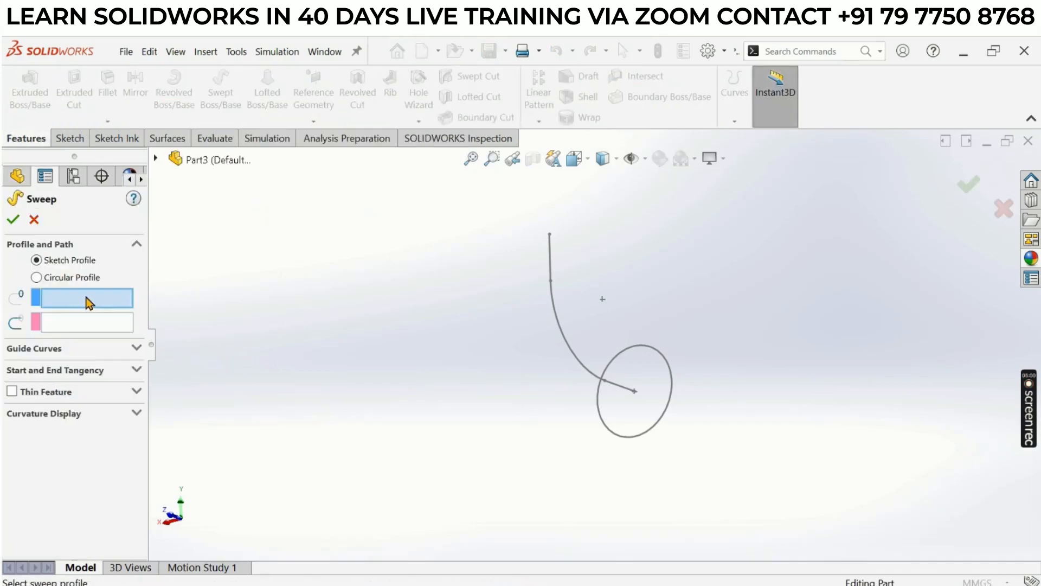
left_click(78, 296)
left_click(619, 359)
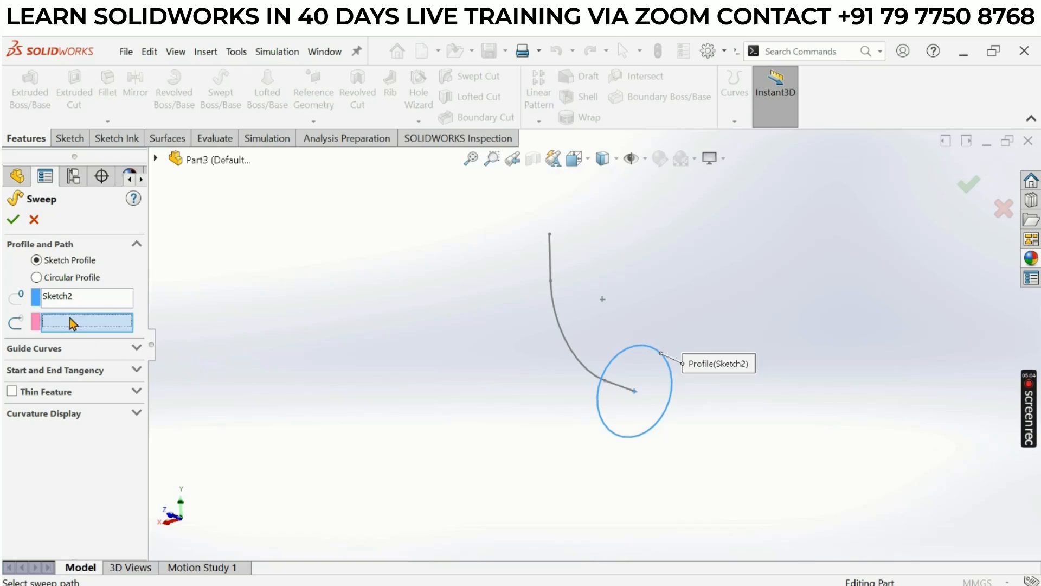
left_click(561, 331)
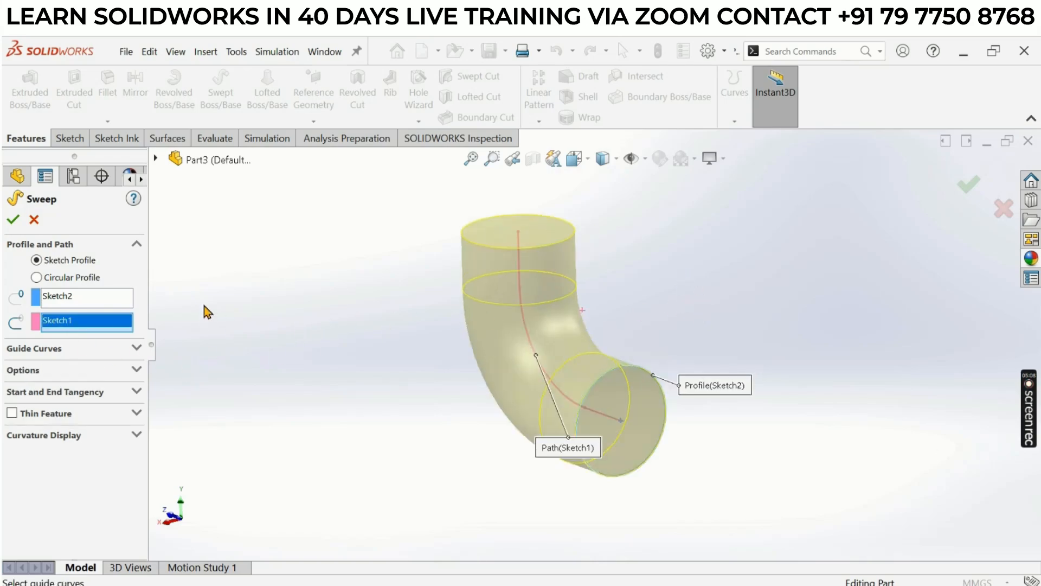
left_click(13, 220)
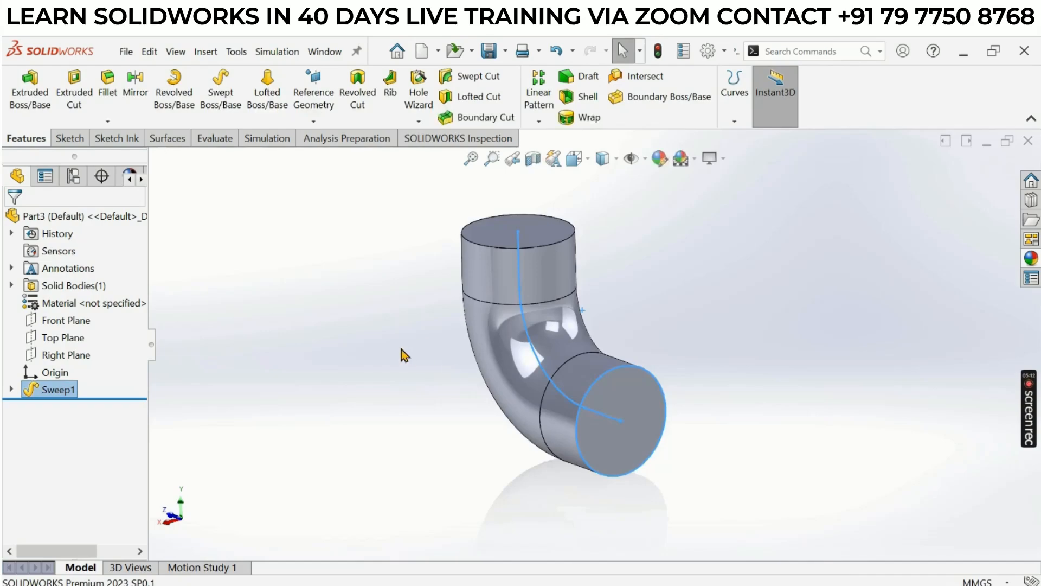
mouse_move(647, 274)
middle_mouse_down()
mouse_move(599, 294)
mouse_move(635, 322)
mouse_move(657, 293)
mouse_move(647, 273)
middle_mouse_up()
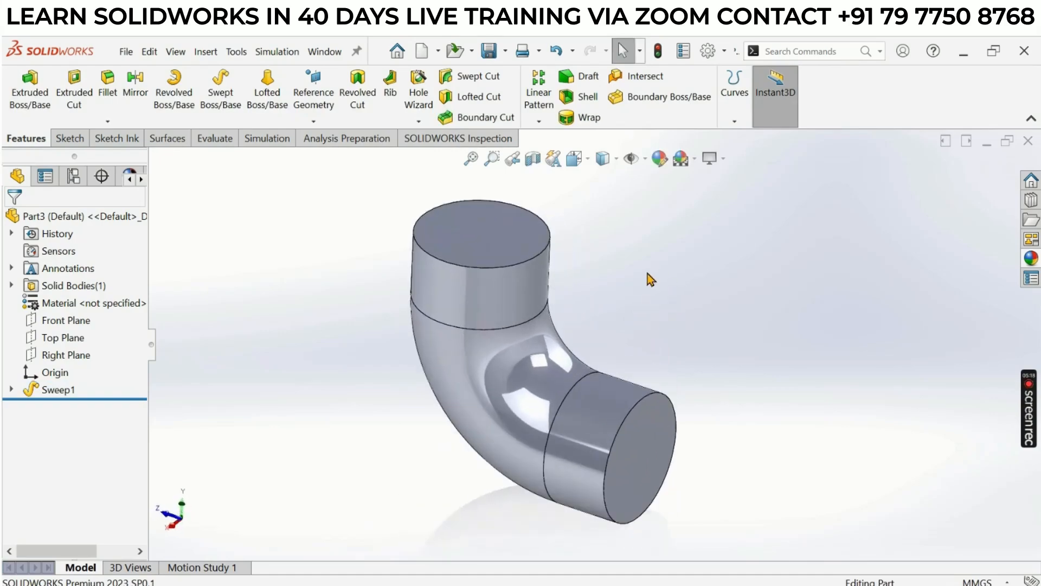
Expand the sweep feature, inspect its path and profile sketches, and open the circular profile sketch for editing
left_click(12, 389)
left_click(70, 423)
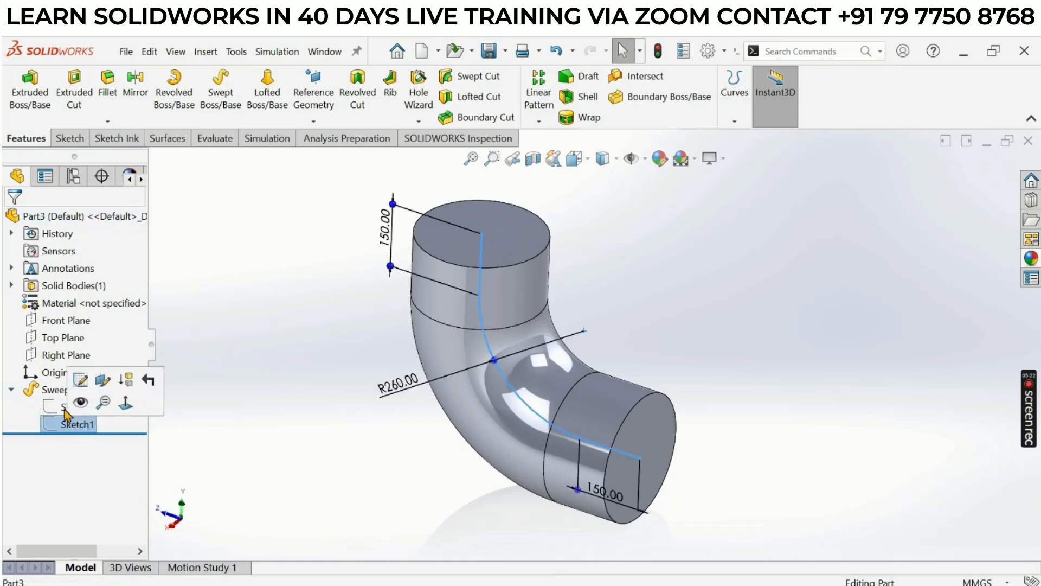
left_click(57, 408)
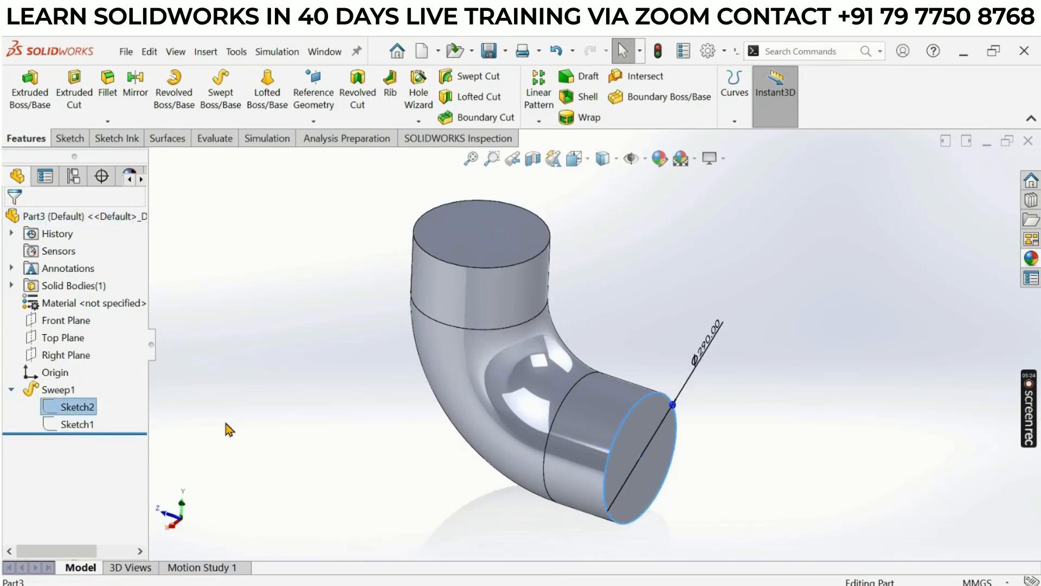
right_click(76, 408)
left_click(83, 299)
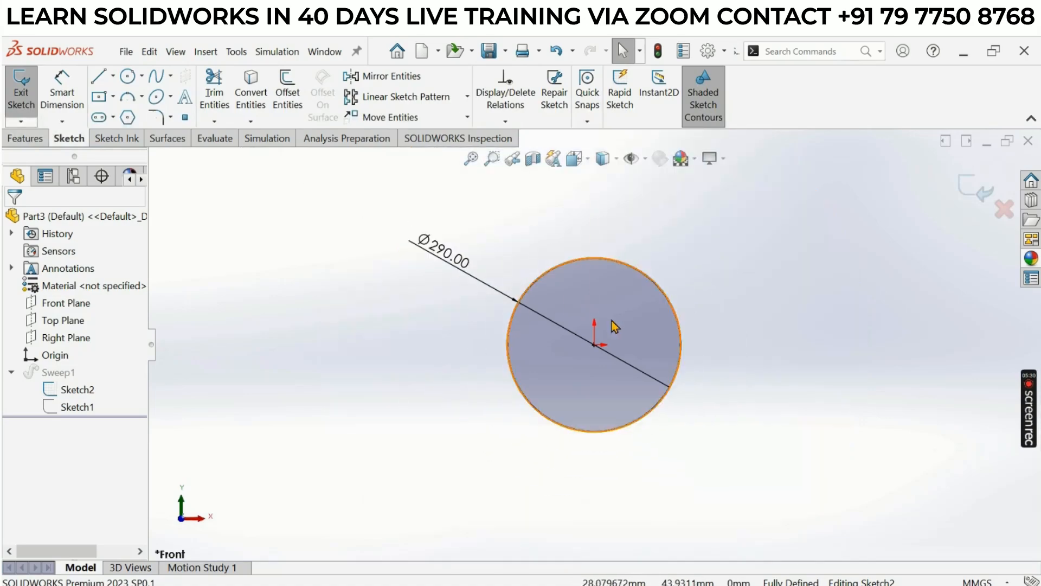
Draw an inner circle with a radius of about 101 mm centred on the origin inside the 290 mm circle
scroll(595, 304, "up", 1)
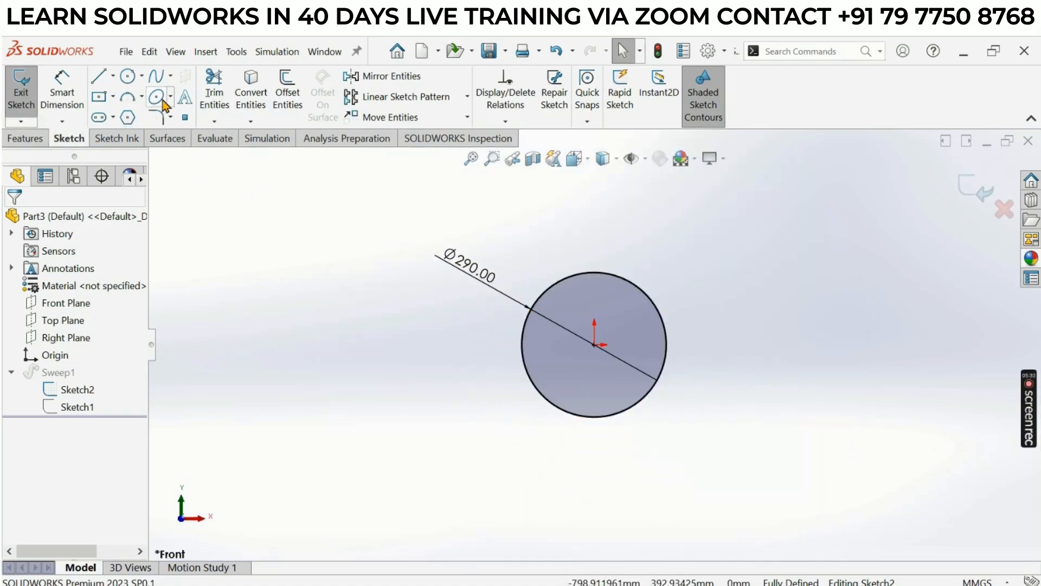
left_click(128, 78)
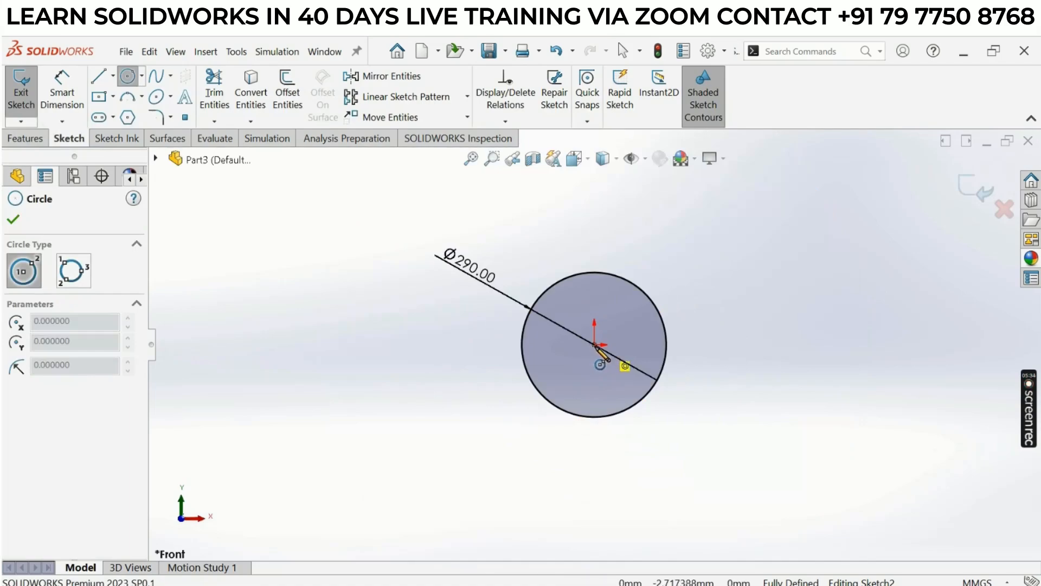
left_click_drag(599, 339, 613, 296)
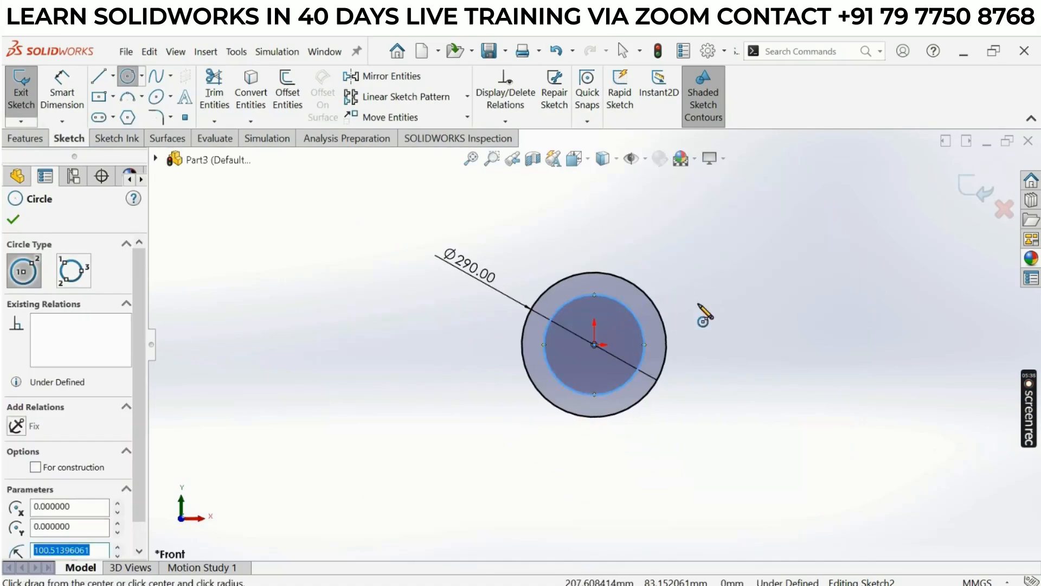
Check the pipe's inner diameter in the Bend Pipe 2D.png drawing, dimension the inner circle's diameter to 210 mm and exit the sketch
scroll(705, 309, "down", 1)
left_click(62, 89)
key("alt+Tab")
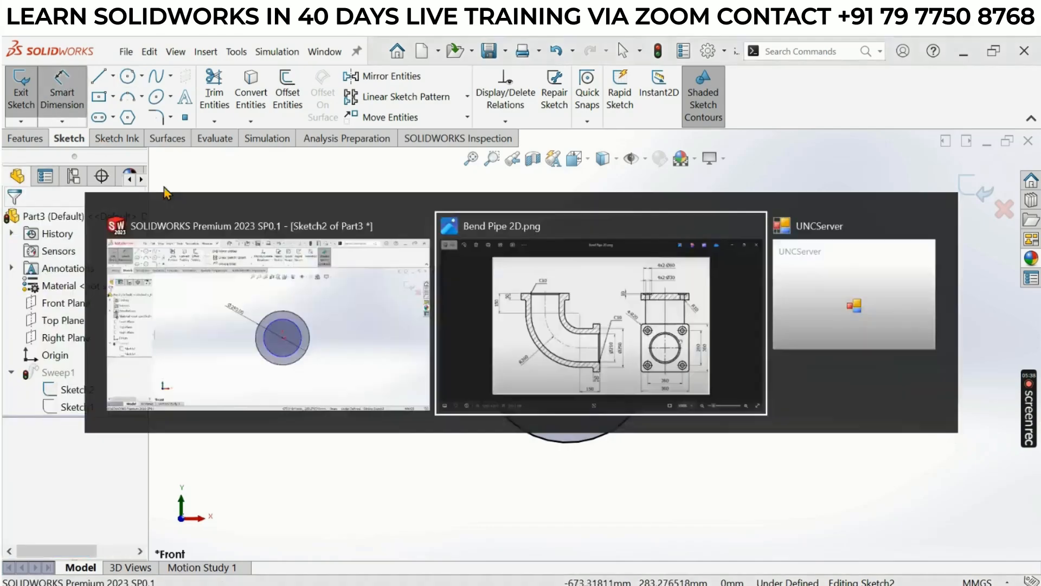
key("alt+Tab")
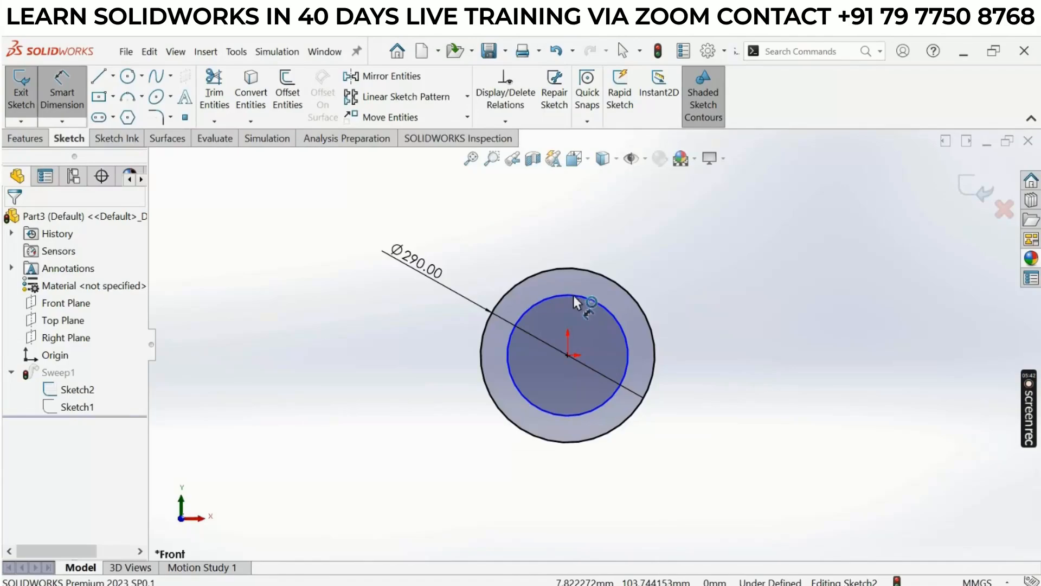
left_click(573, 295)
left_click(692, 244)
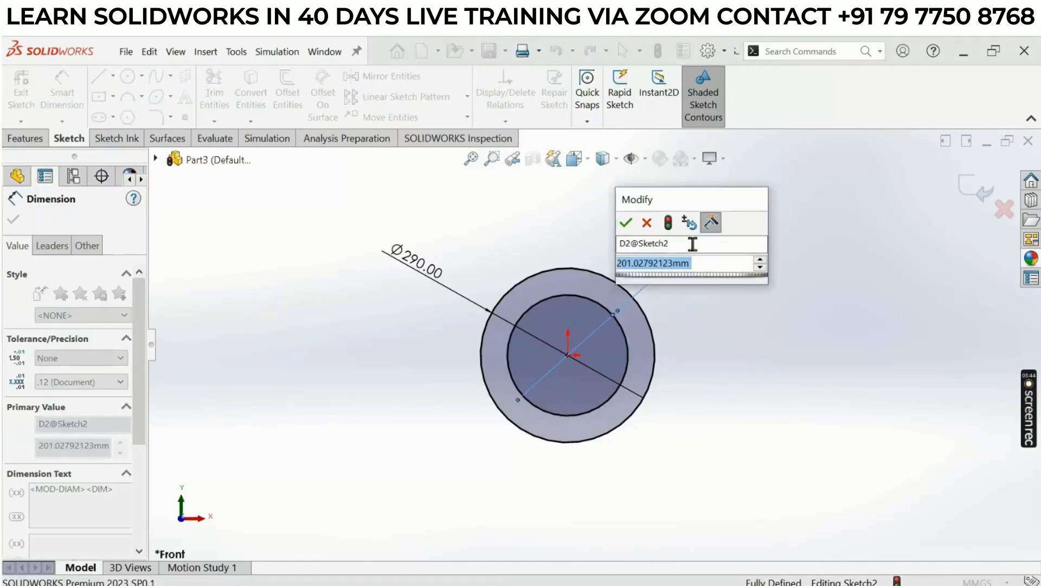
type("210")
key("Return")
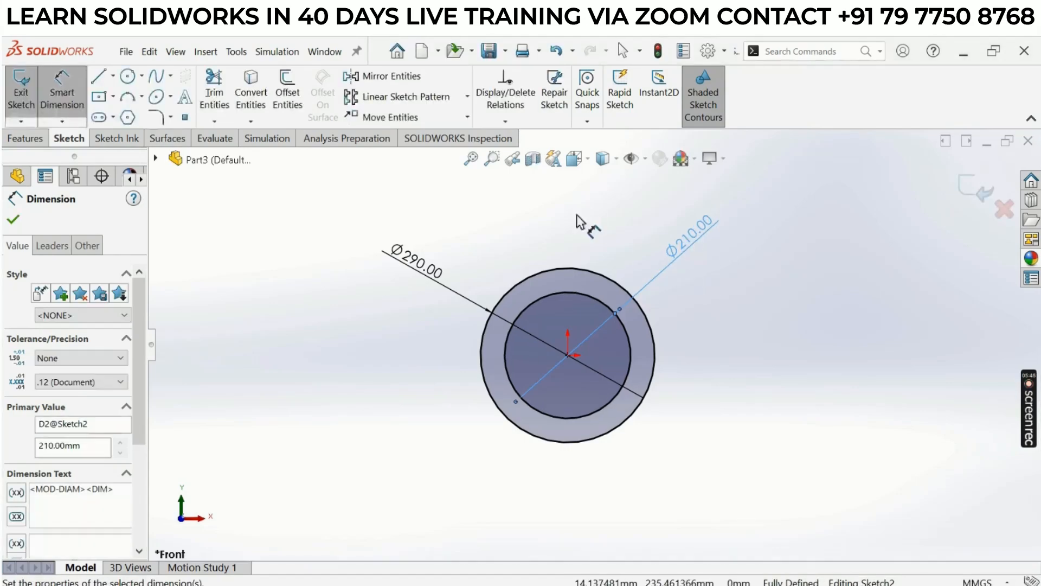
middle_click_drag(581, 220, 802, 256)
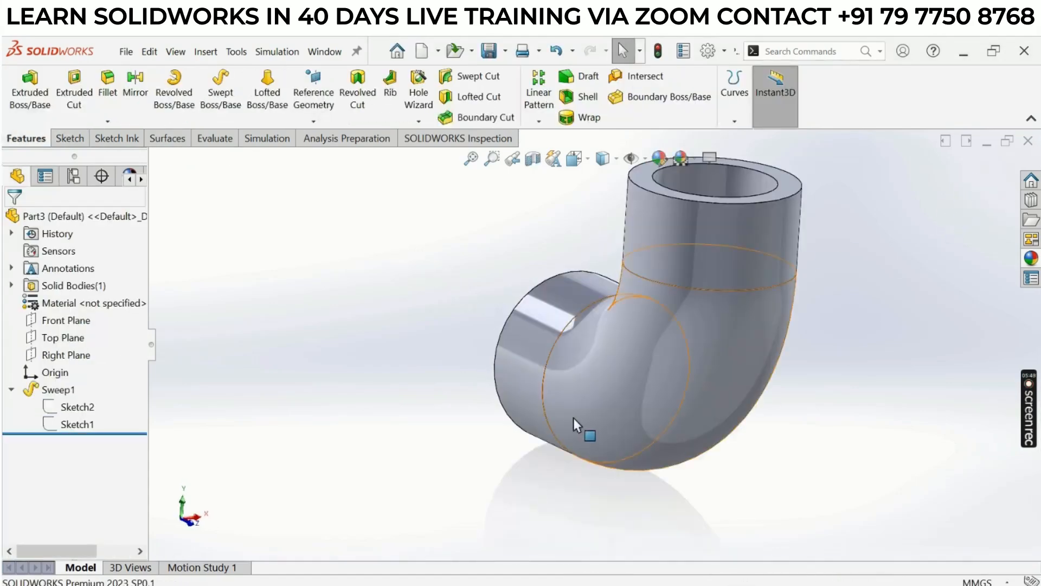
Inspect both ends of the hollow bent pipe, collapse the sweep feature and check the flange dimensions in the Bend Pipe 2D.png drawing
mouse_move(573, 417)
middle_mouse_down()
mouse_move(575, 334)
mouse_move(719, 298)
mouse_move(743, 312)
mouse_move(770, 374)
mouse_move(780, 301)
middle_mouse_up()
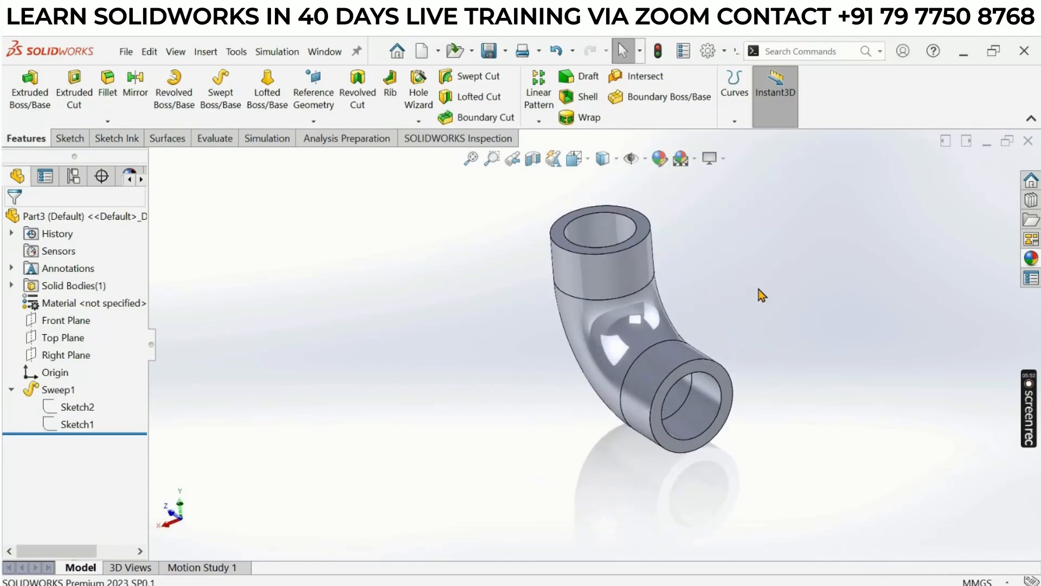
scroll(759, 289, "down", 1)
left_click(12, 390)
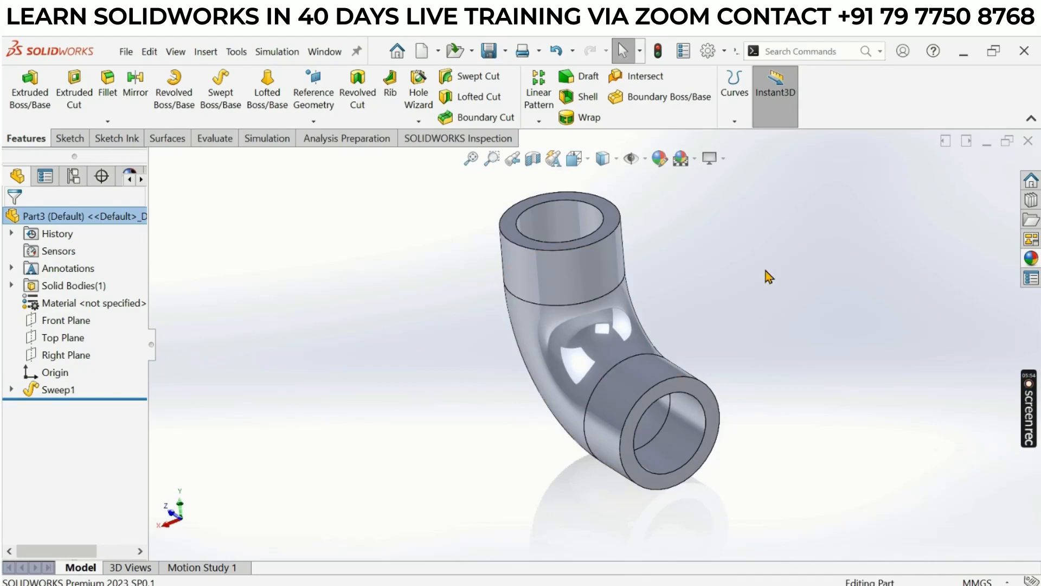
scroll(765, 270, "down", 1)
scroll(717, 333, "up", 1)
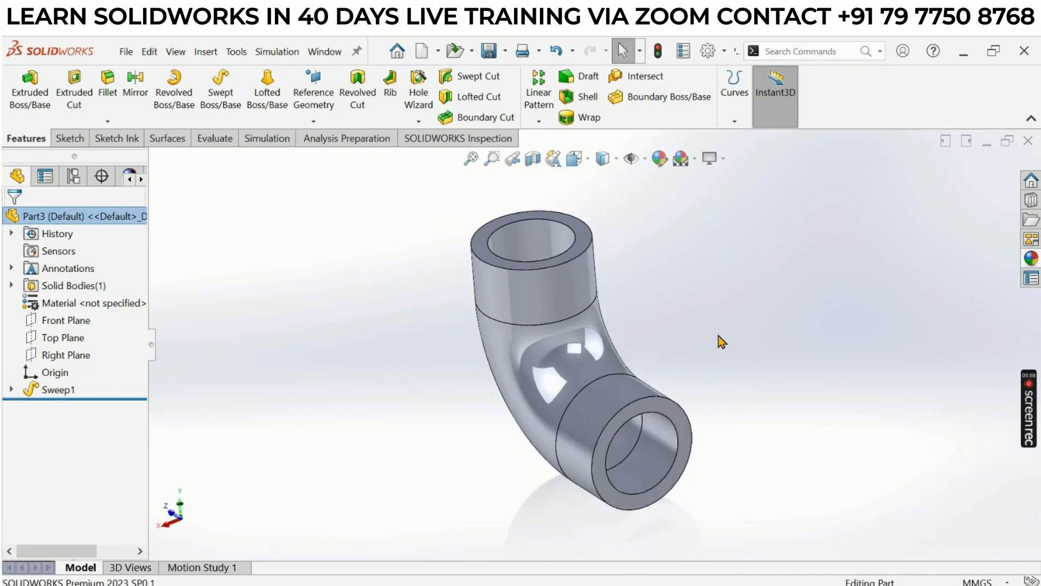
key("alt+Tab")
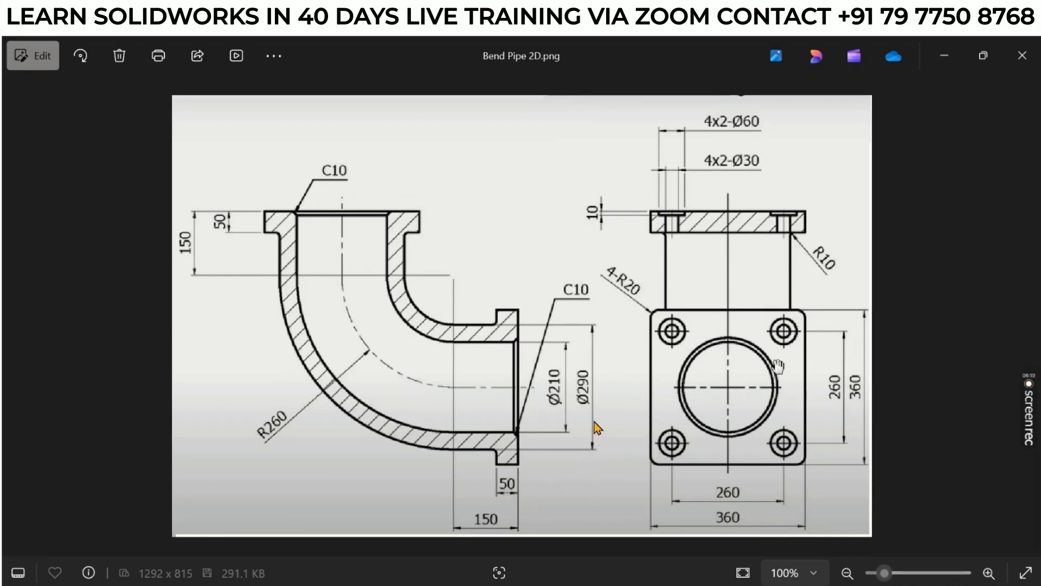
key("alt+Tab")
Start a sketch on the ring-shaped end face of the pipe's horizontal leg and draw a centre rectangle about 399 mm wide from the origin
scroll(581, 379, "up", 2)
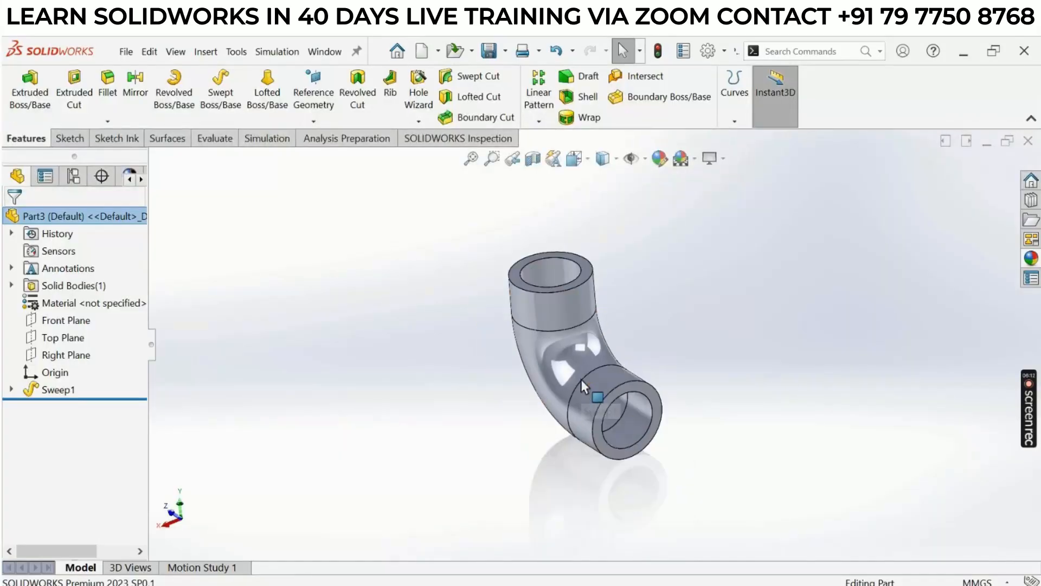
middle_click_drag(660, 356, 670, 292)
scroll(676, 383, "down", 1)
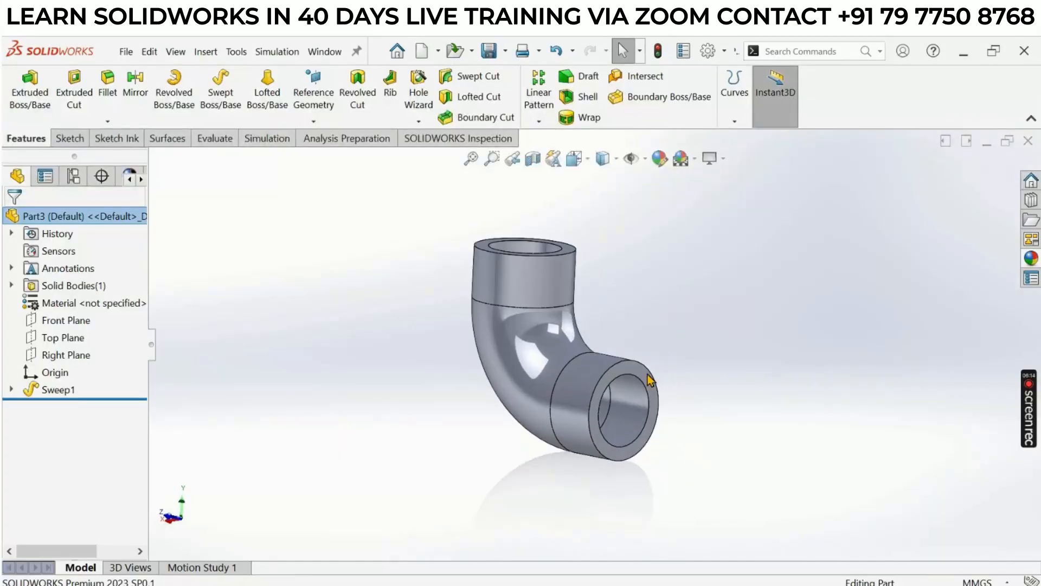
left_click(639, 372)
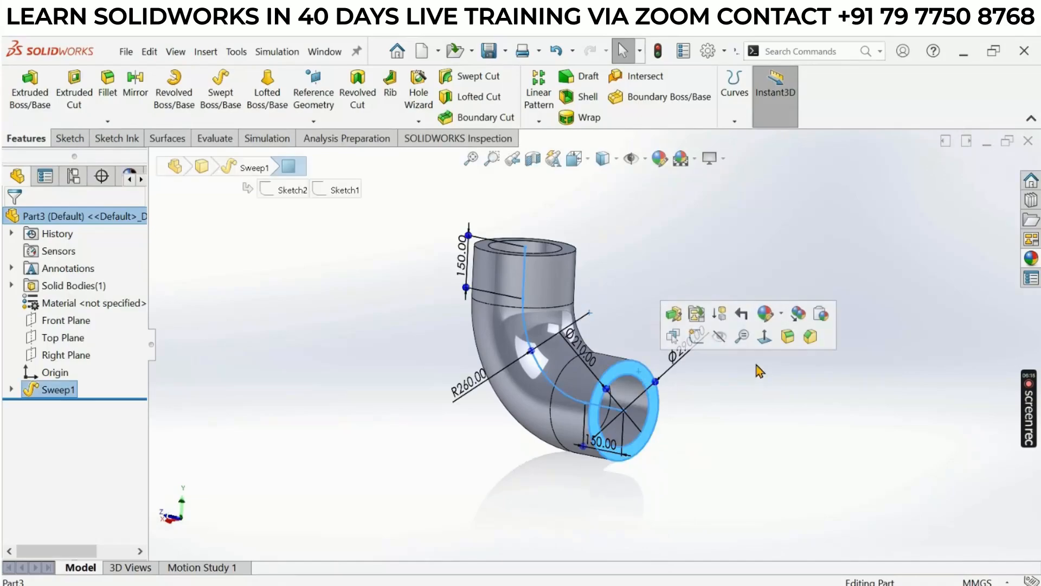
left_click(767, 343)
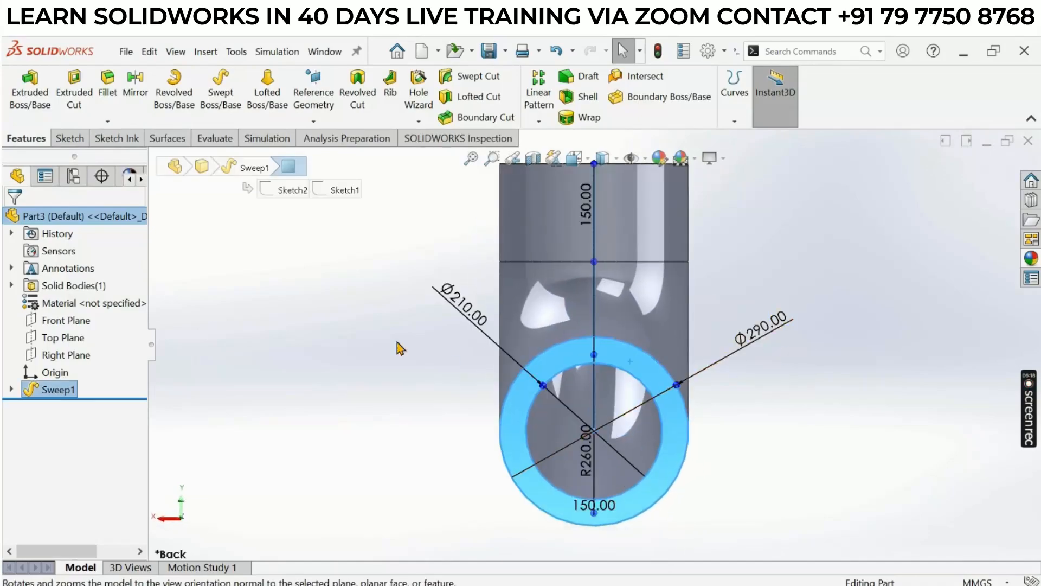
left_click(326, 320)
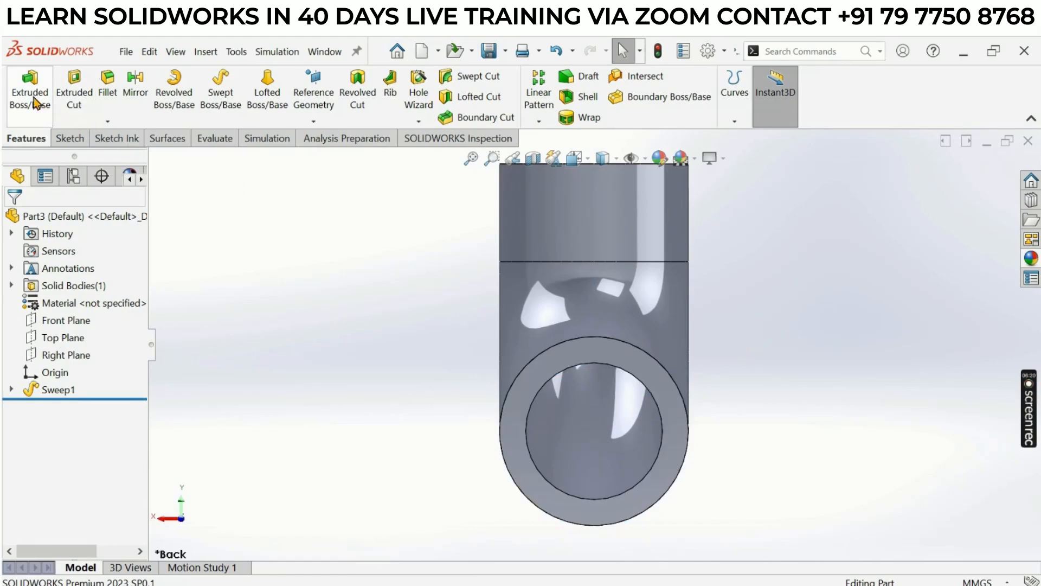
left_click(64, 139)
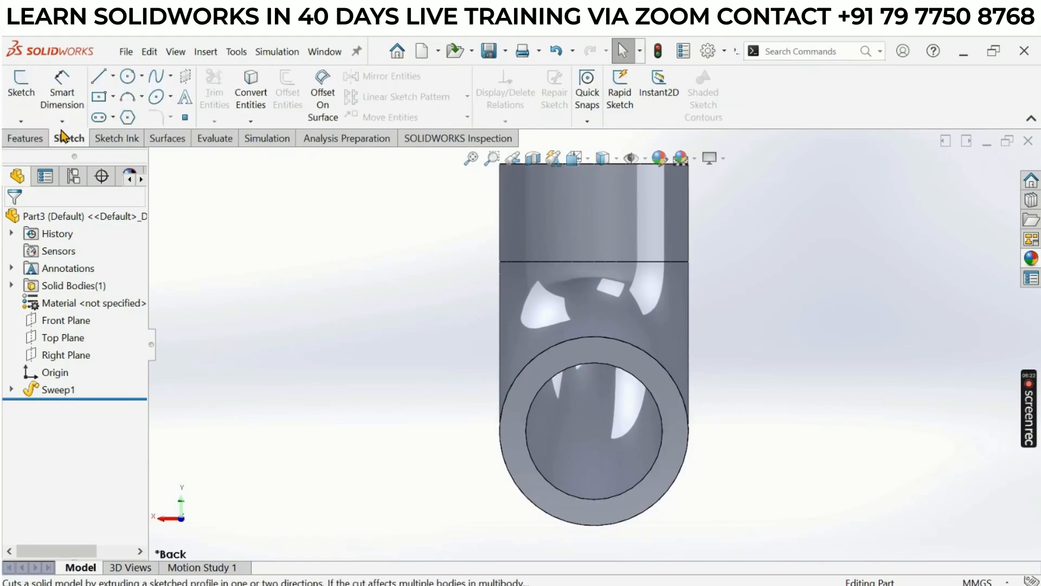
left_click(98, 98)
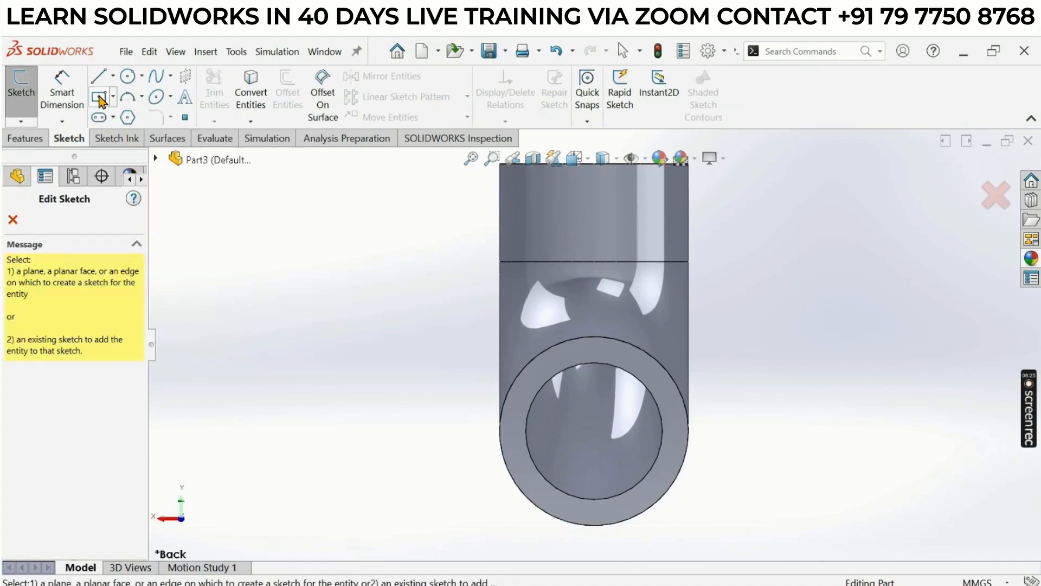
left_click(663, 482)
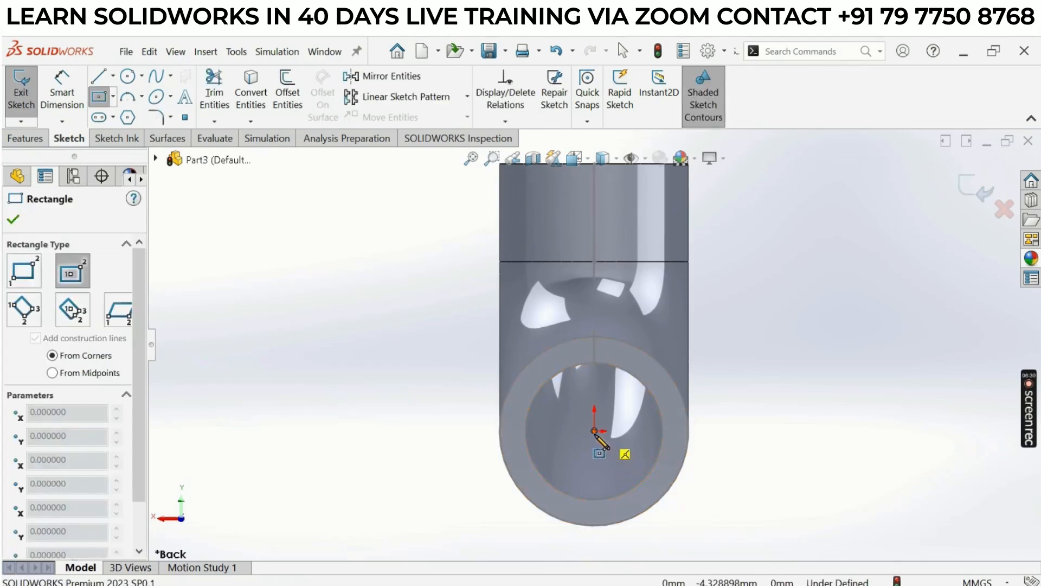
left_click(595, 431)
scroll(495, 379, "up", 1)
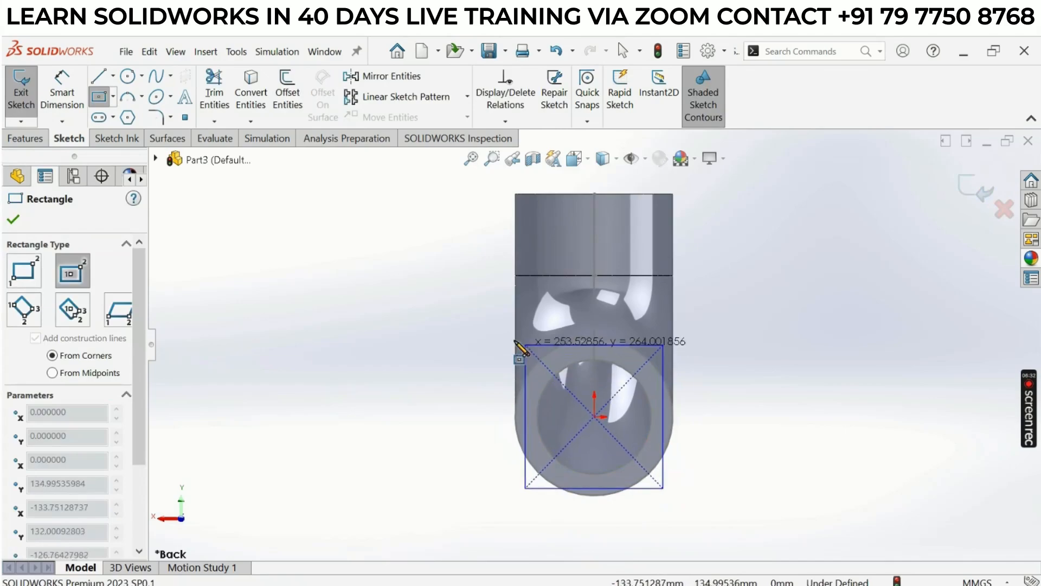
left_click(485, 327)
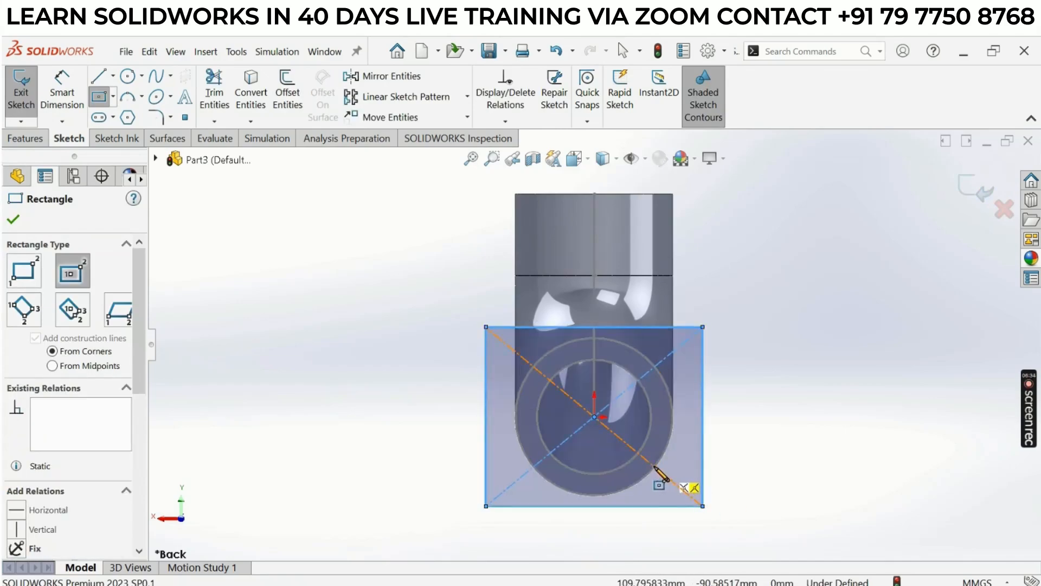
Turn off RealView Graphics and dimension the rectangle's upper edge to 360 mm
left_click(711, 157)
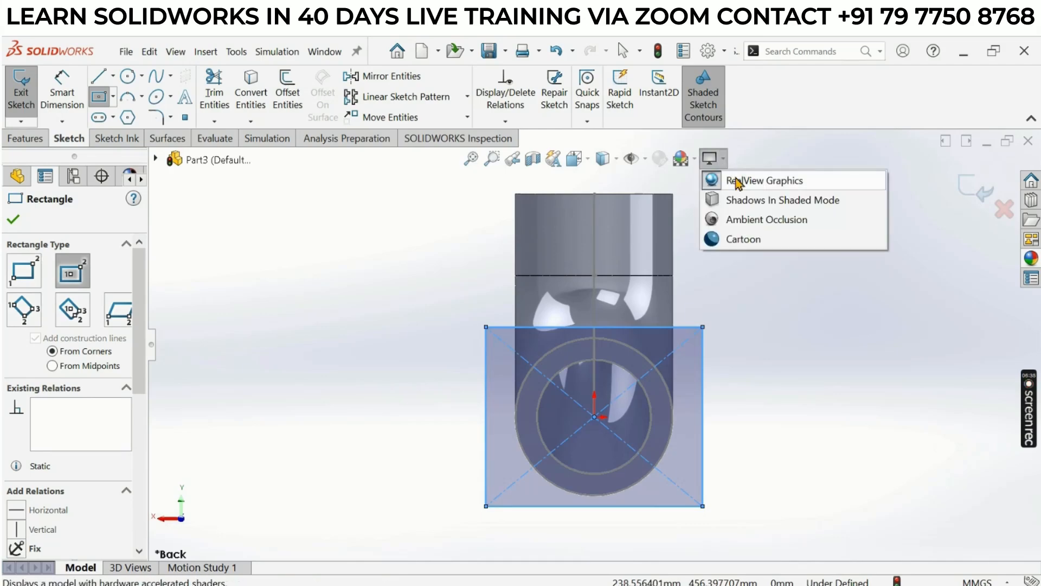
left_click(737, 180)
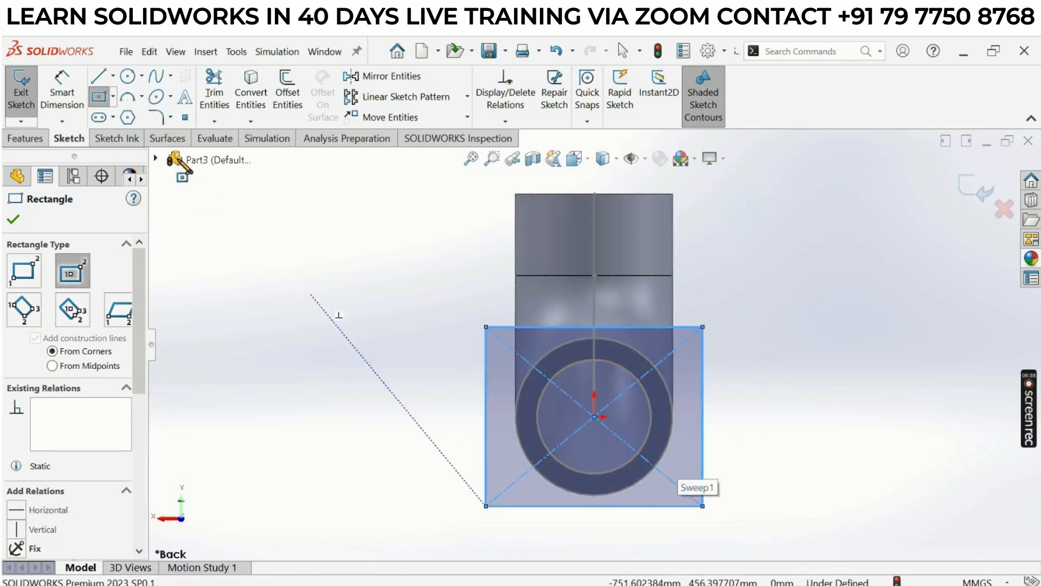
left_click(62, 93)
left_click(512, 327)
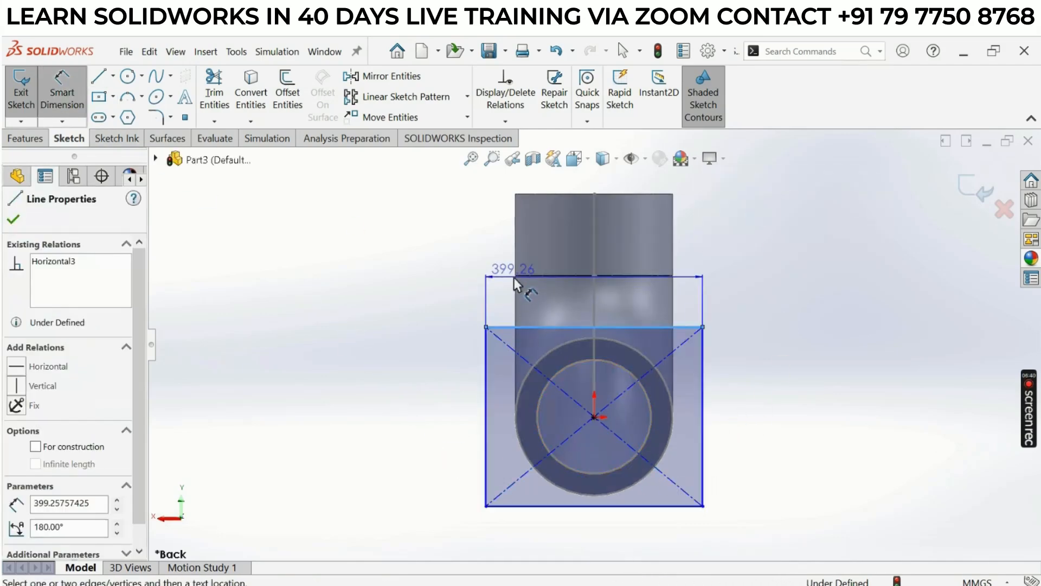
left_click(513, 277)
type("360")
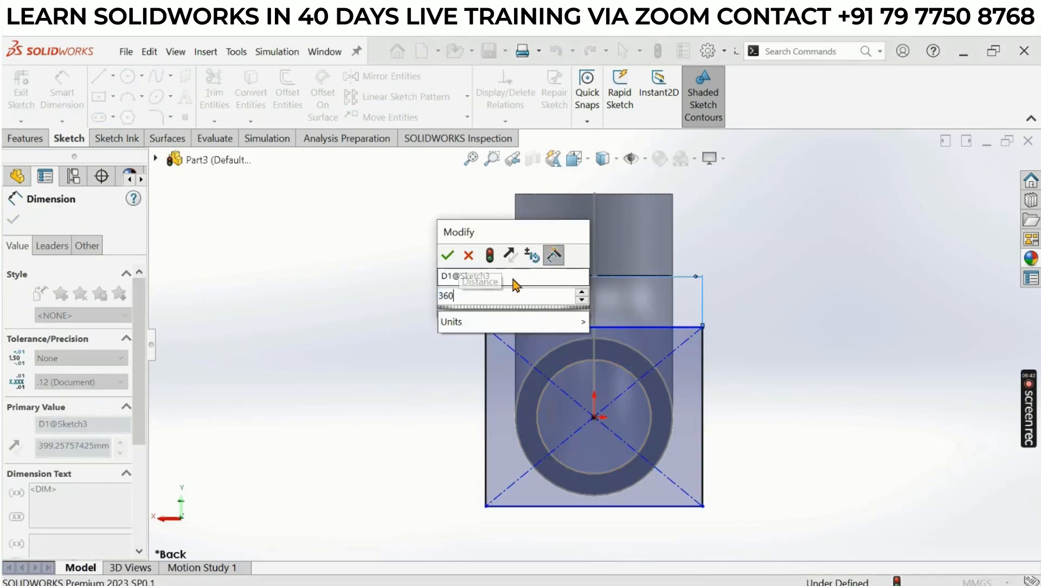
key("Return")
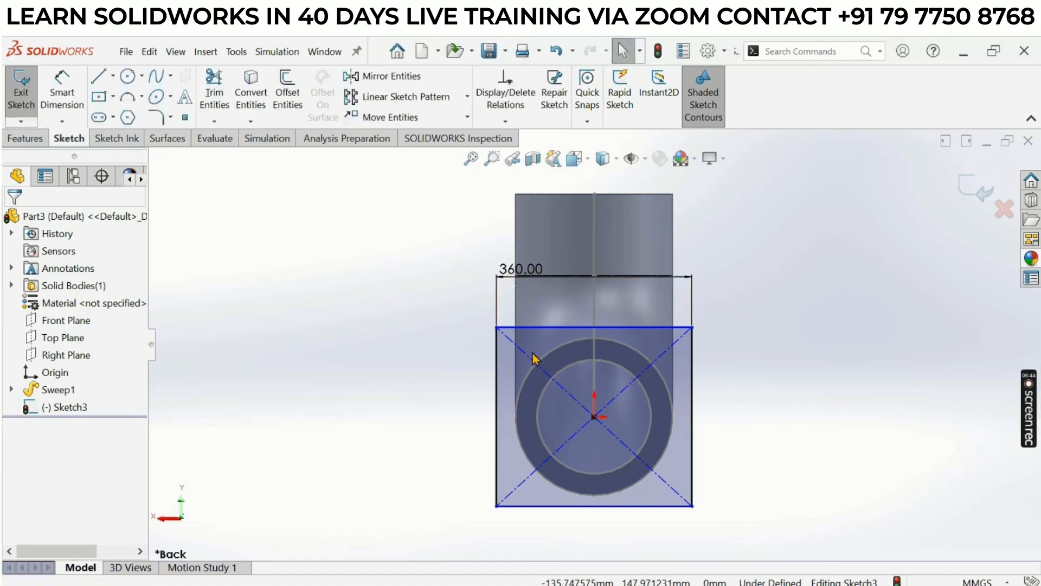
Add an Equal relation between the rectangle's upper horizontal edge and adjacent vertical edge, check the vertical edge's length and exit the sketch
left_click(547, 327)
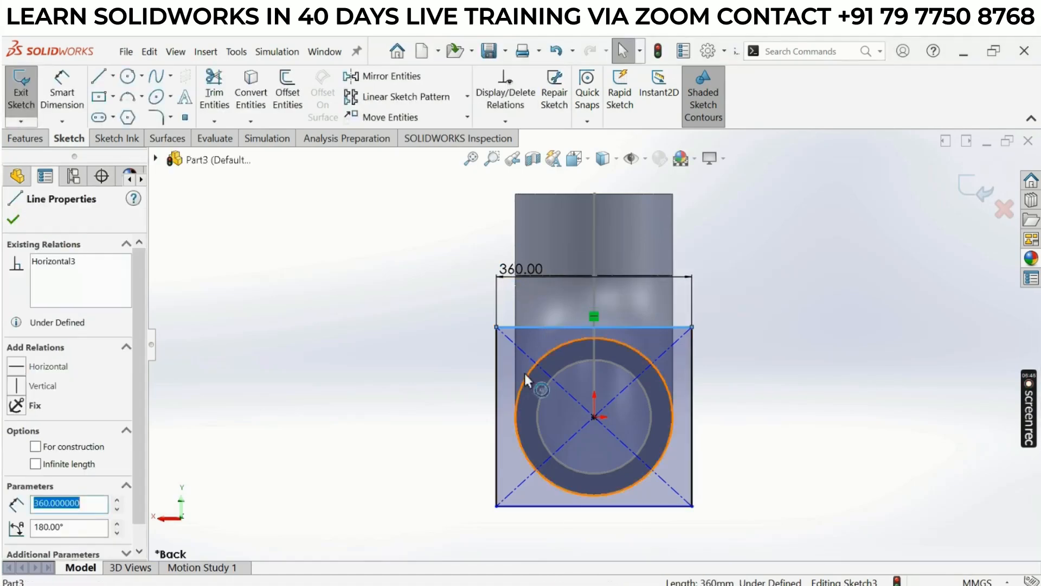
left_click(497, 367, "ctrl")
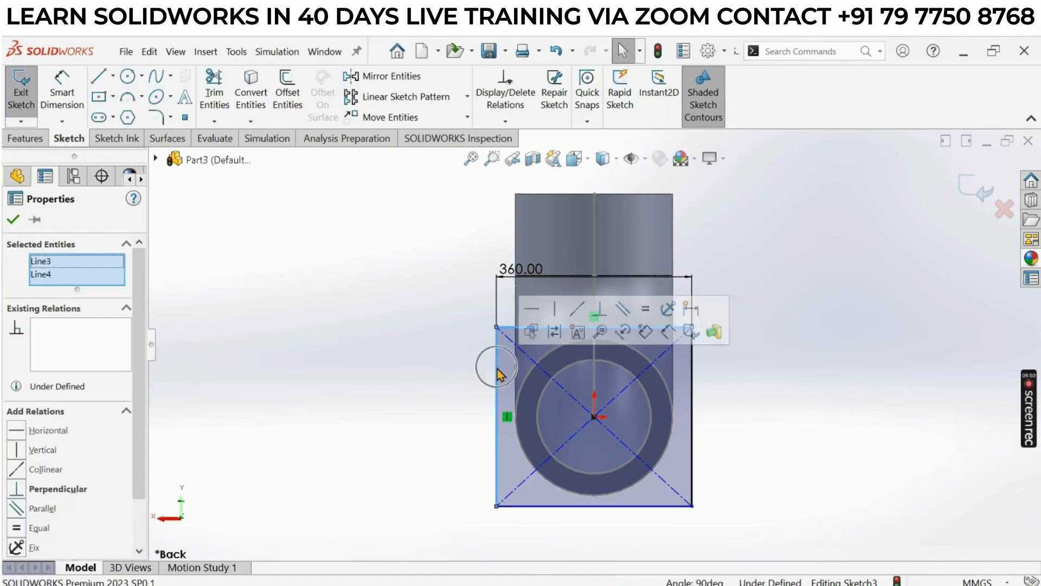
left_click(21, 530)
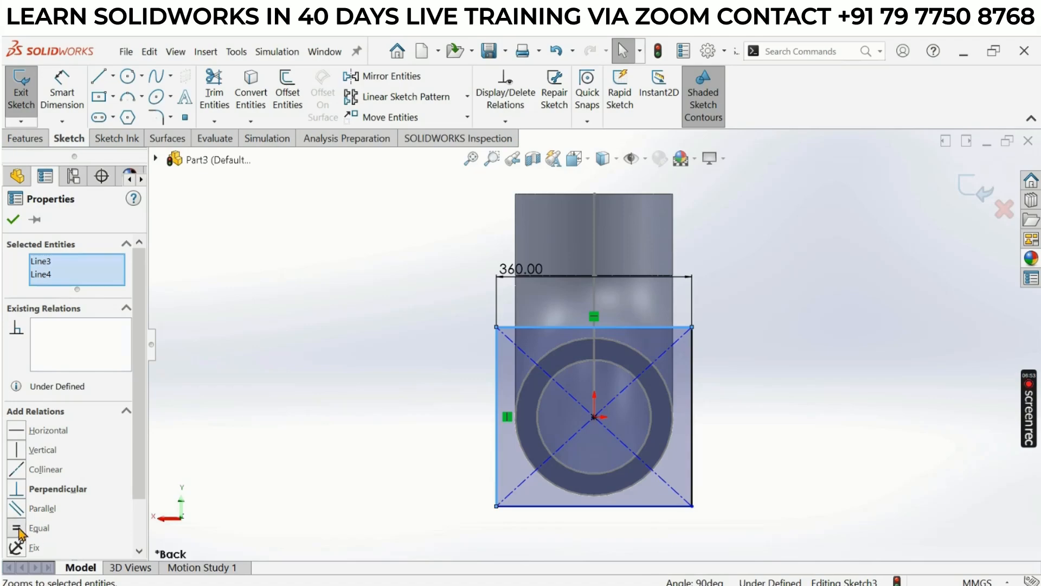
left_click(347, 358)
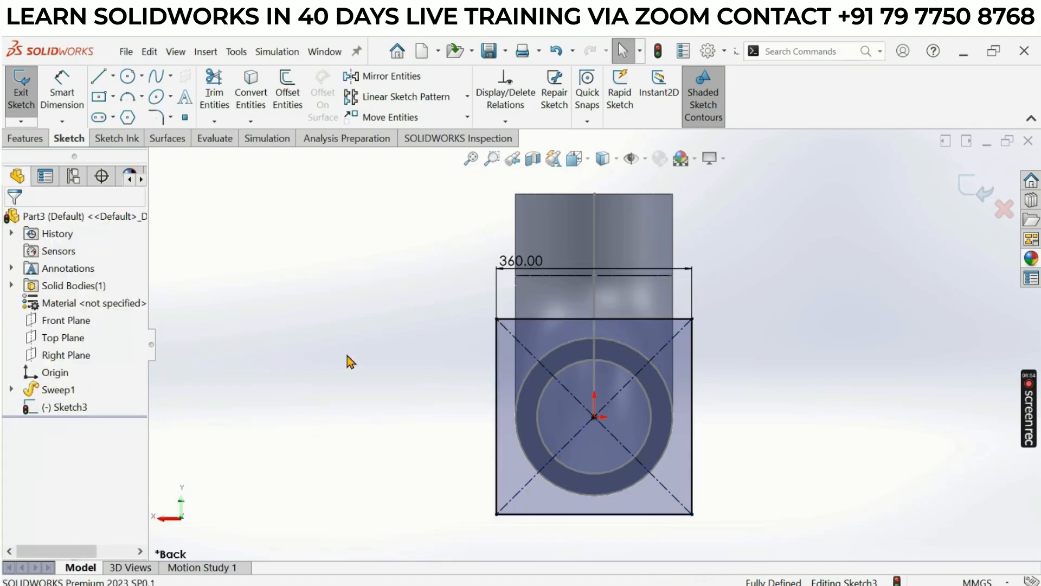
left_click(498, 370)
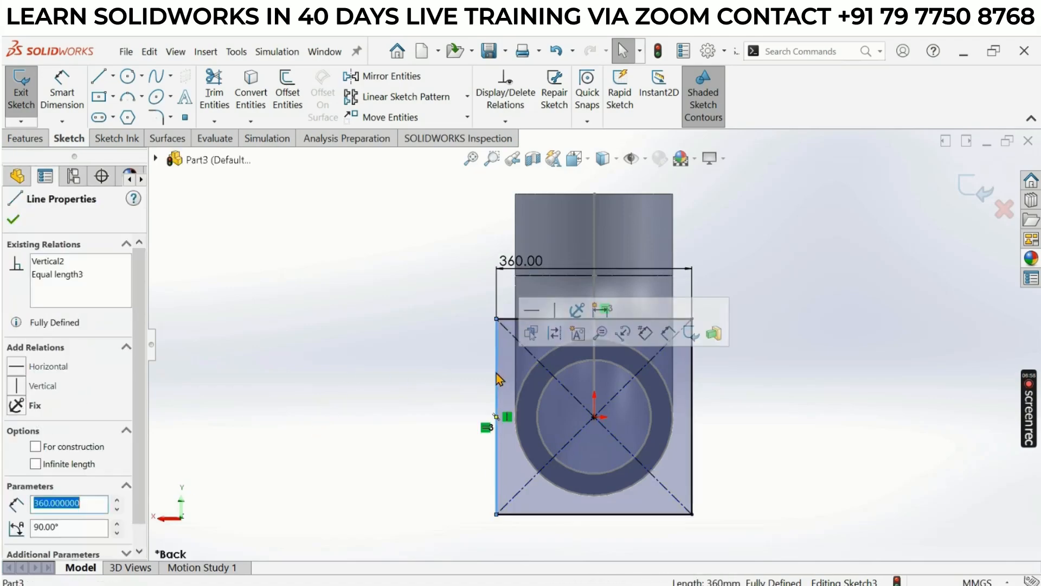
left_click(421, 381)
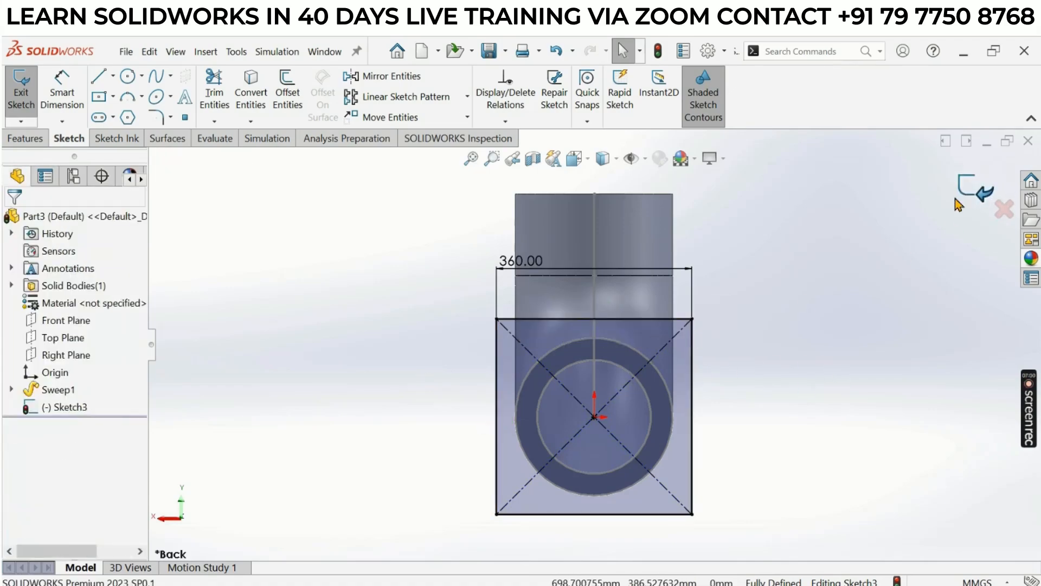
scroll(737, 328, "up", 1)
middle_click_drag(737, 328, 755, 357)
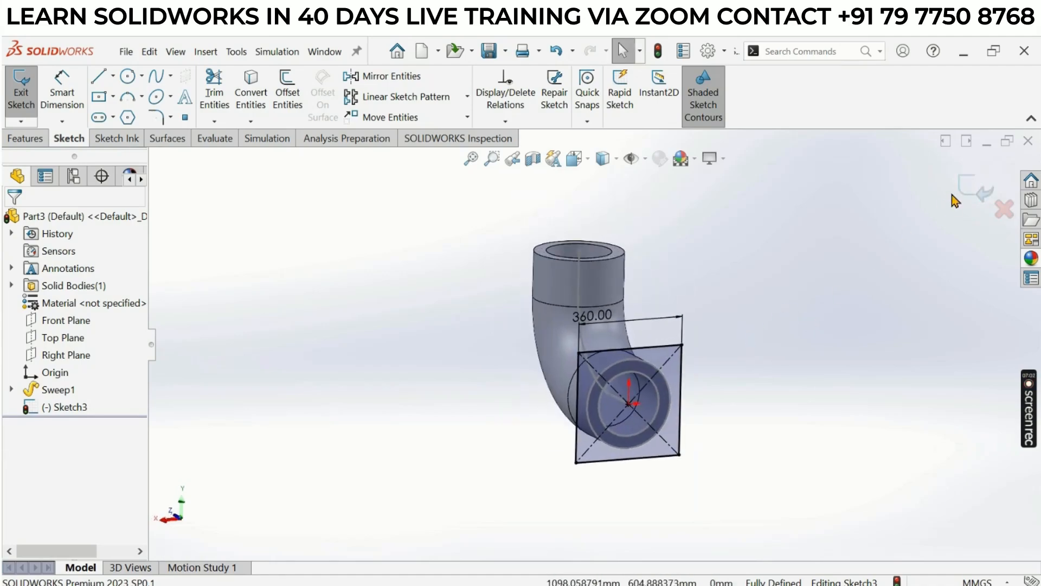
left_click(974, 190)
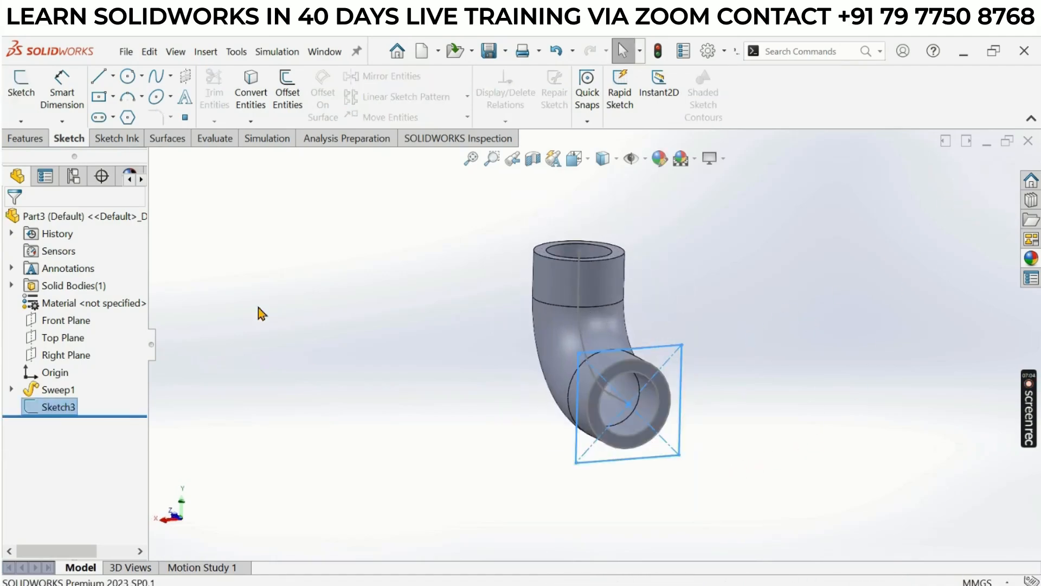
left_click(36, 139)
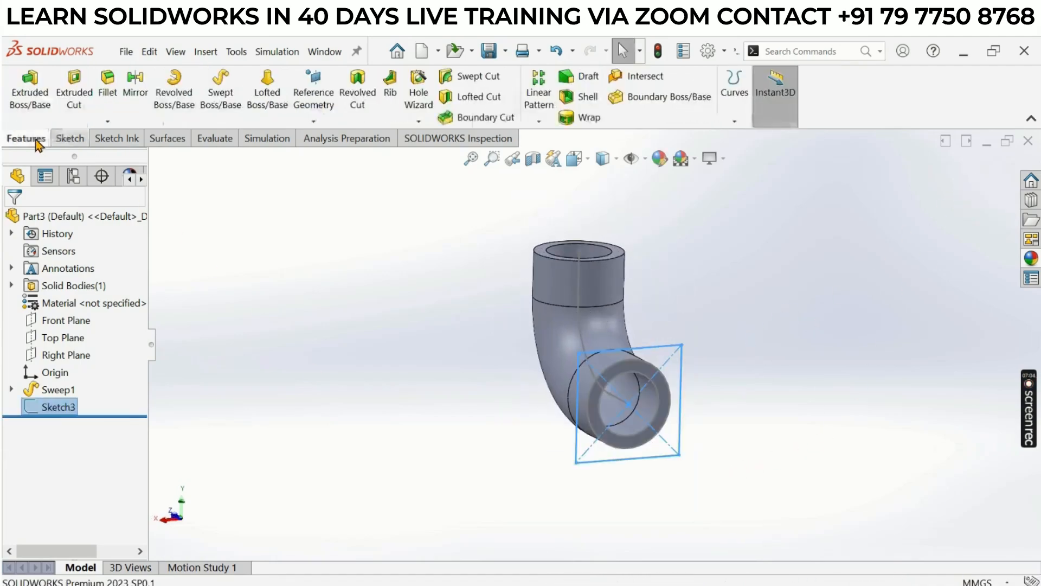
left_click(36, 98)
scroll(680, 454, "down", 2)
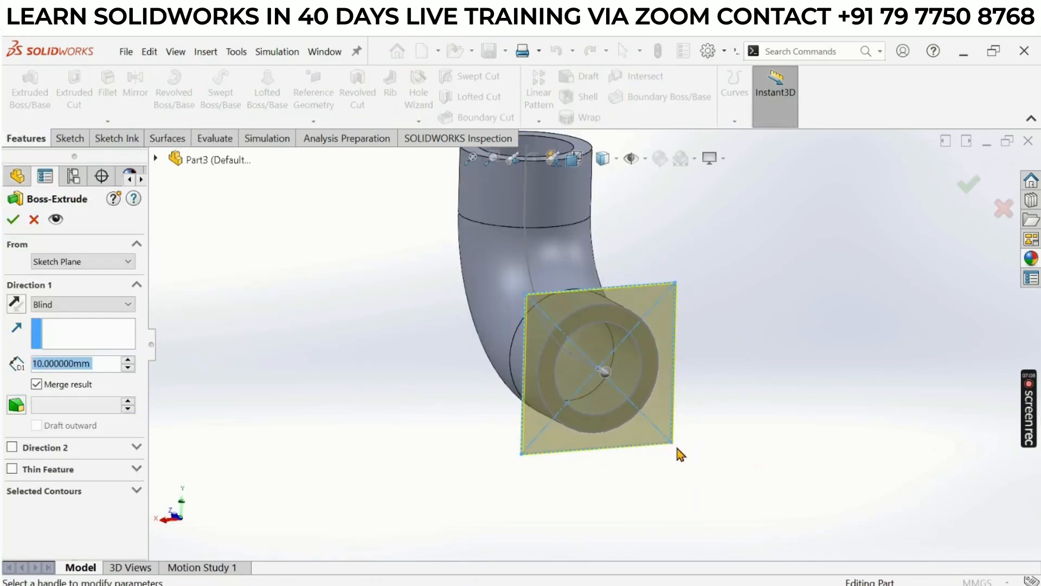
scroll(650, 369, "down", 2)
mouse_move(638, 364)
middle_mouse_down()
mouse_move(627, 331)
mouse_move(662, 334)
mouse_move(675, 363)
mouse_move(705, 379)
mouse_move(639, 349)
mouse_move(728, 407)
middle_mouse_up()
scroll(628, 374, "up", 3)
left_click(32, 222)
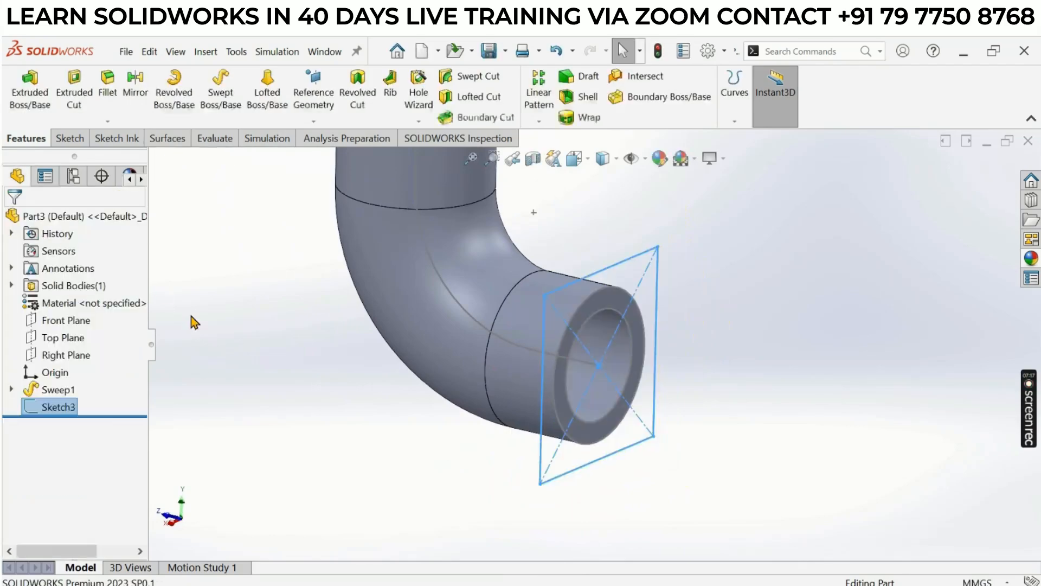
Reopen the square flange sketch for editing and check the flange's front view in the Bend Pipe 2D.png drawing
left_click(59, 407)
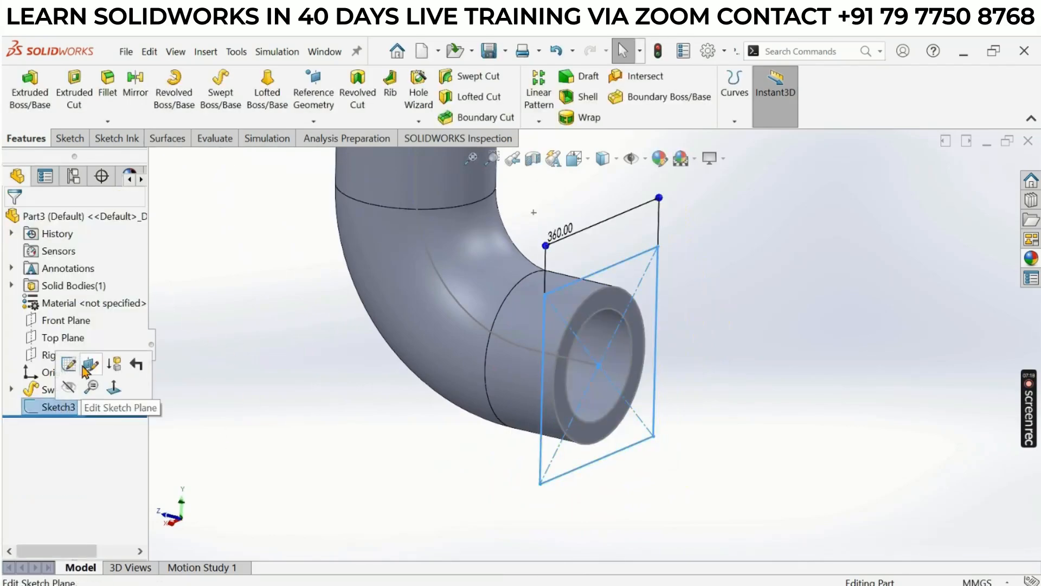
left_click(76, 368)
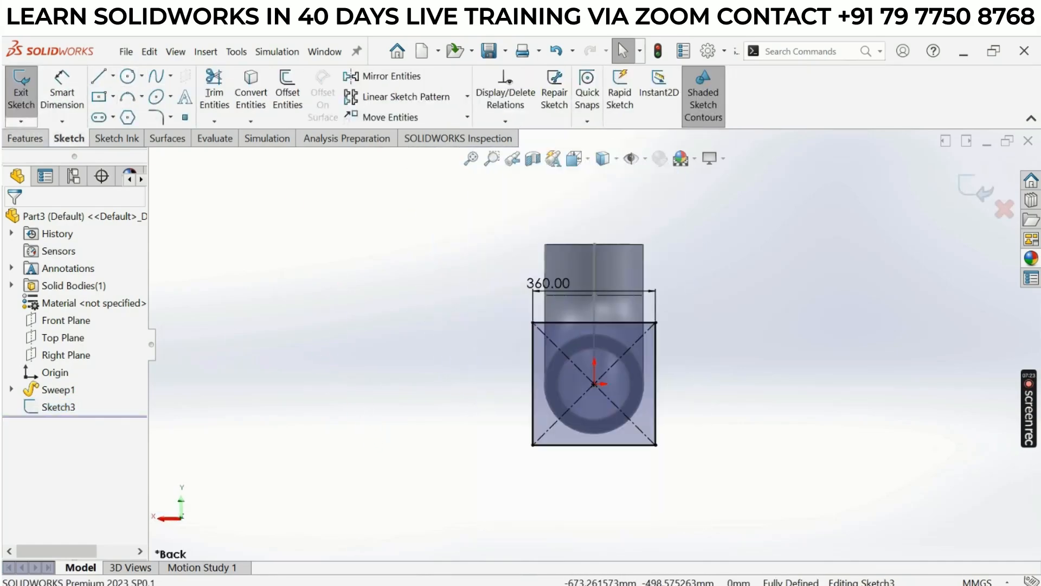
key("alt+Tab")
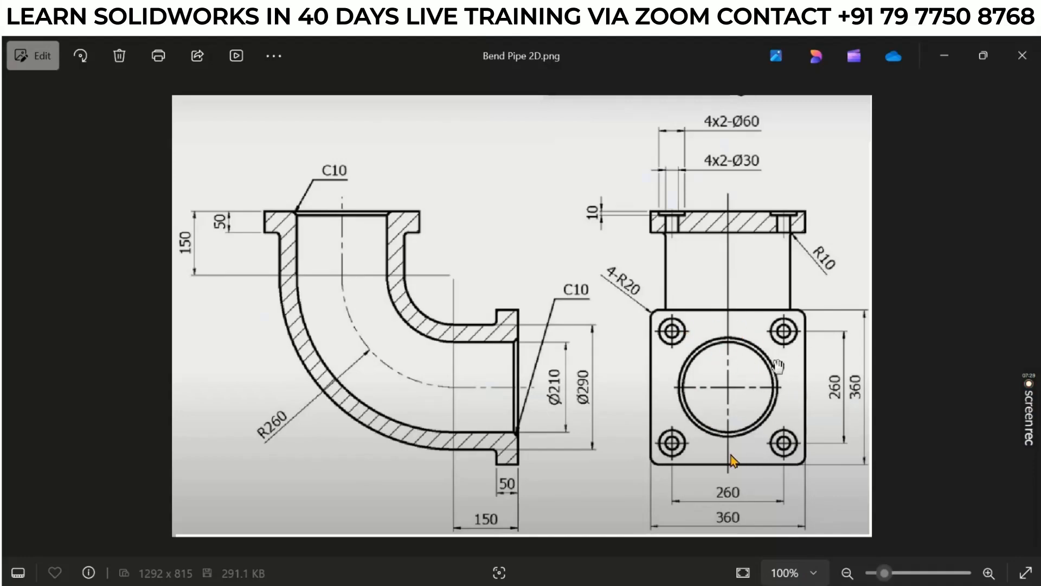
key("alt+Tab")
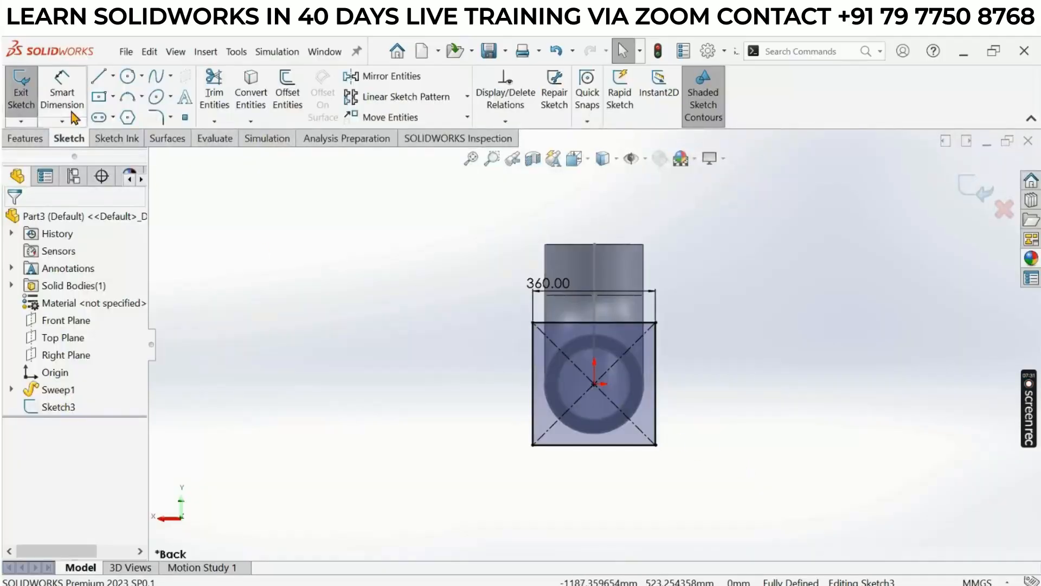
Draw a circle of about 168 mm radius centred on the origin and hide all item types in the view
left_click(128, 79)
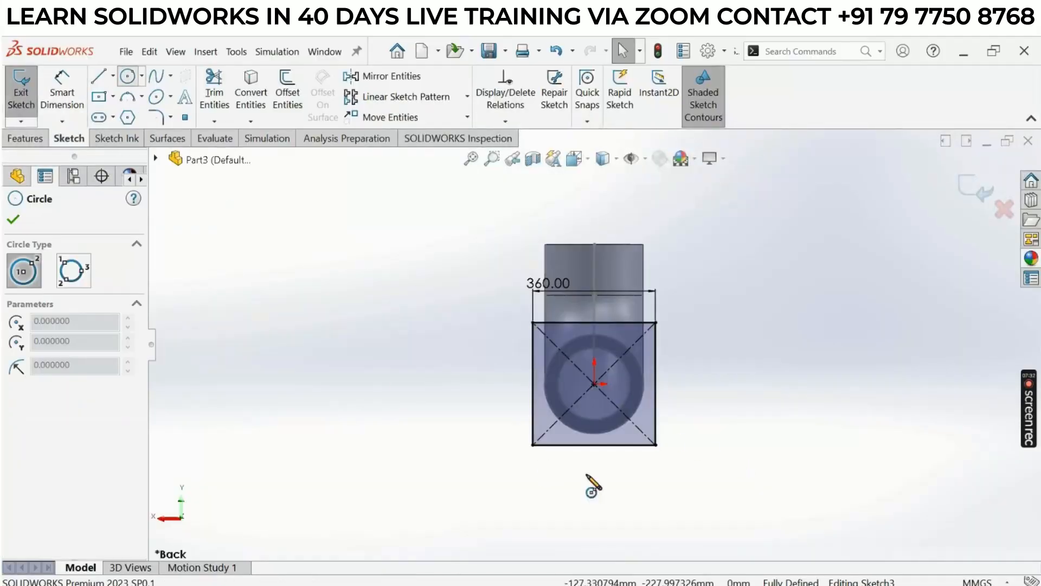
scroll(618, 400, "down", 2)
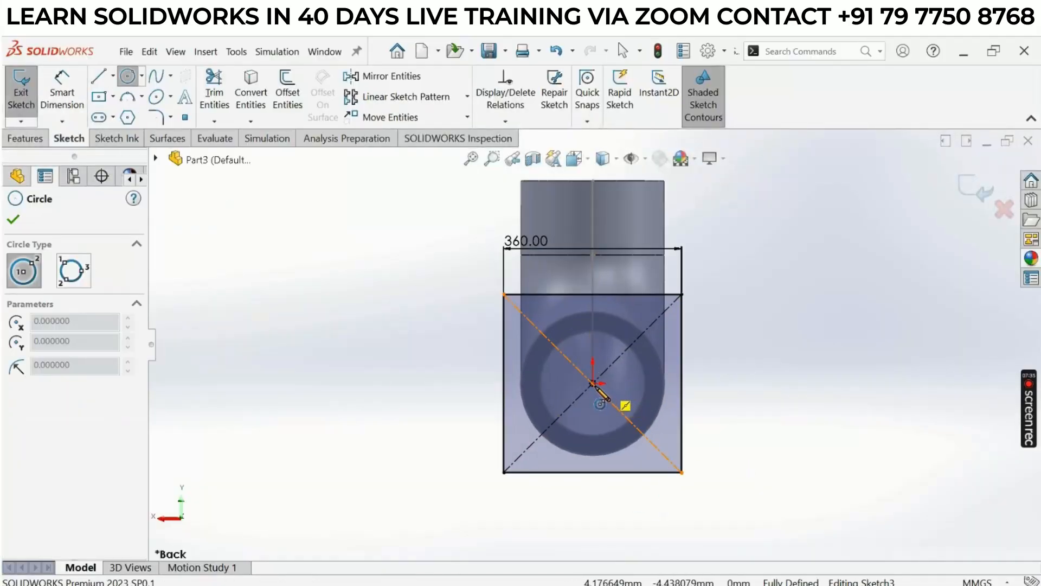
left_click(592, 383)
scroll(634, 399, "down", 2)
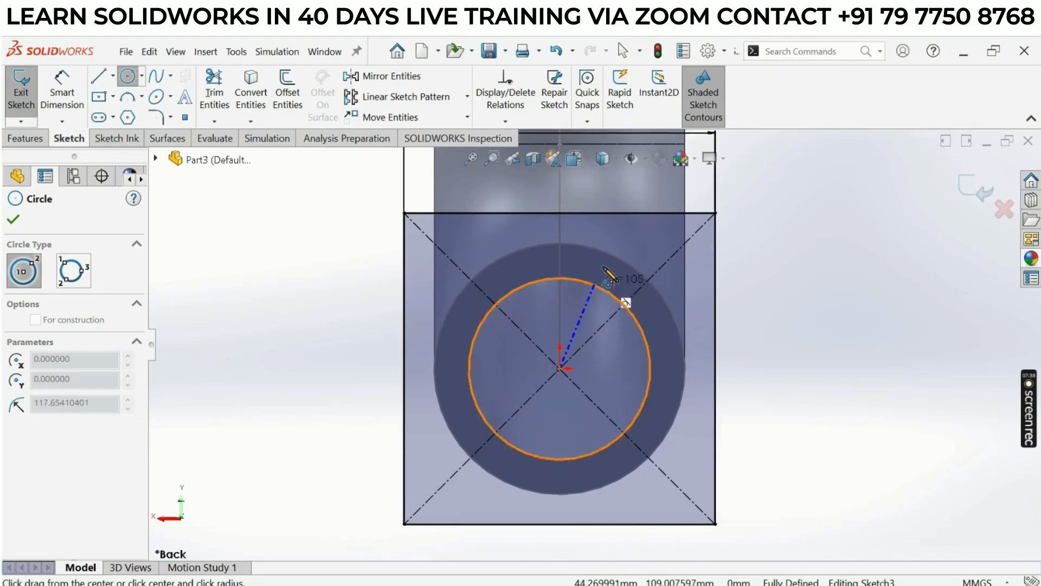
left_click(621, 238)
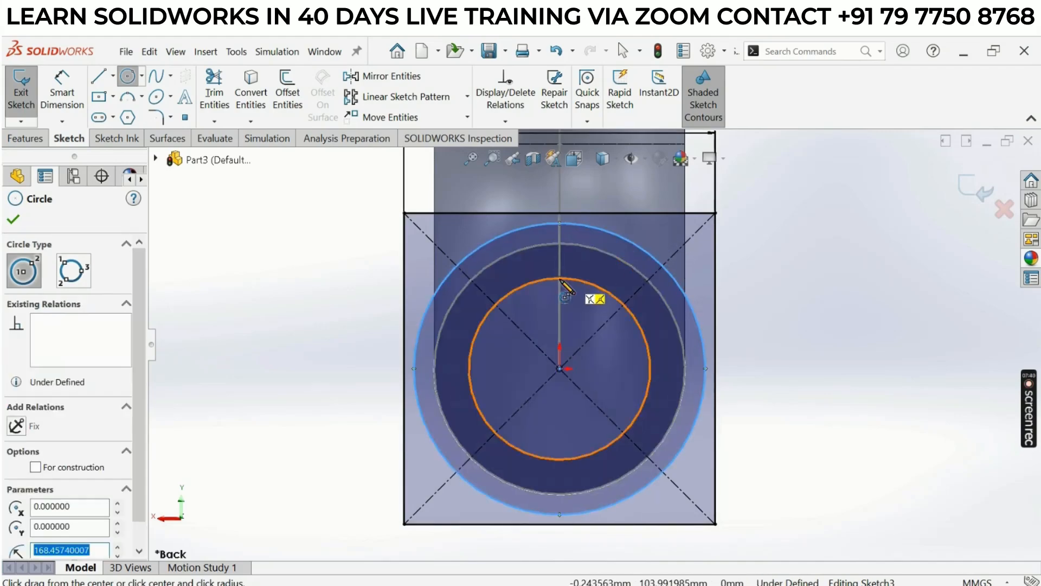
key("Escape")
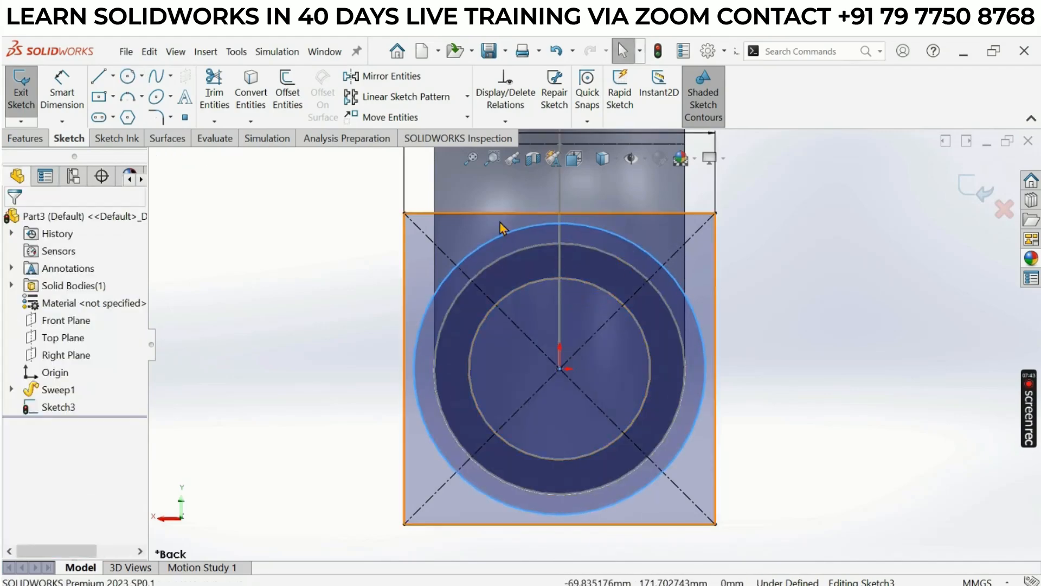
scroll(595, 302, "down", 2)
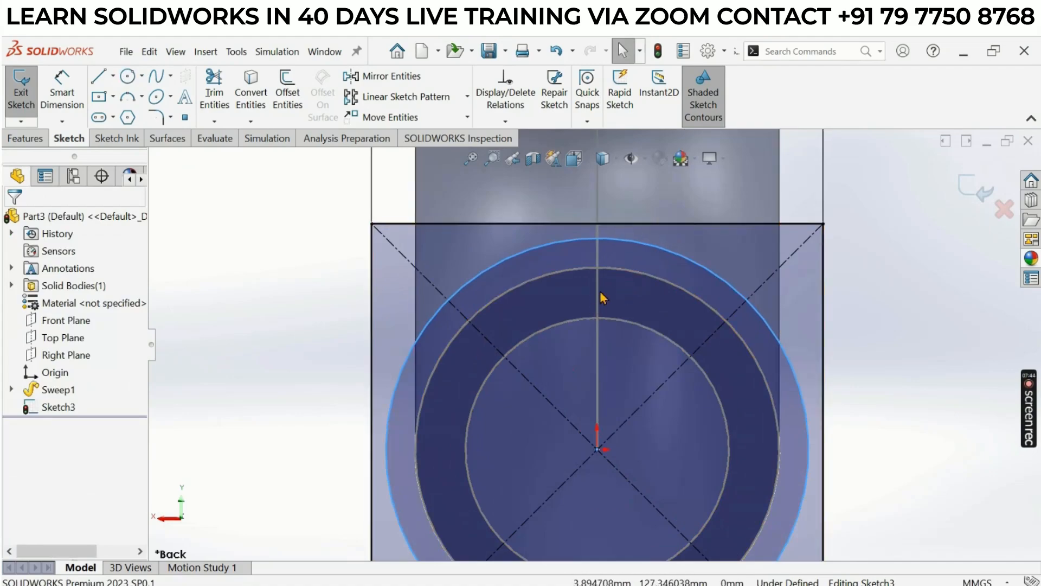
left_click(631, 159)
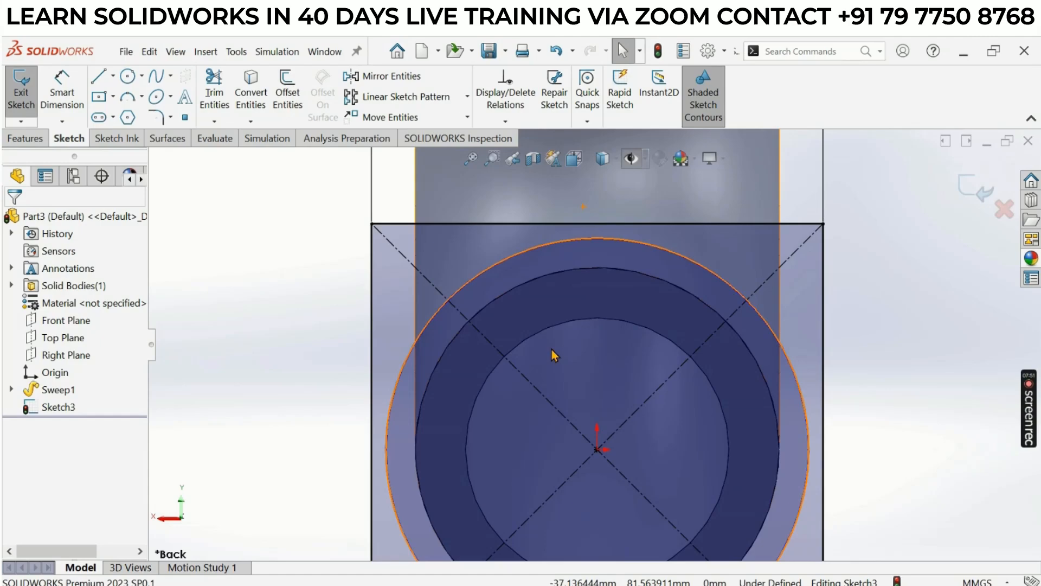
Make the new circle coradial with the pipe's 290 mm outer end edge and exit the sketch
left_click(516, 285)
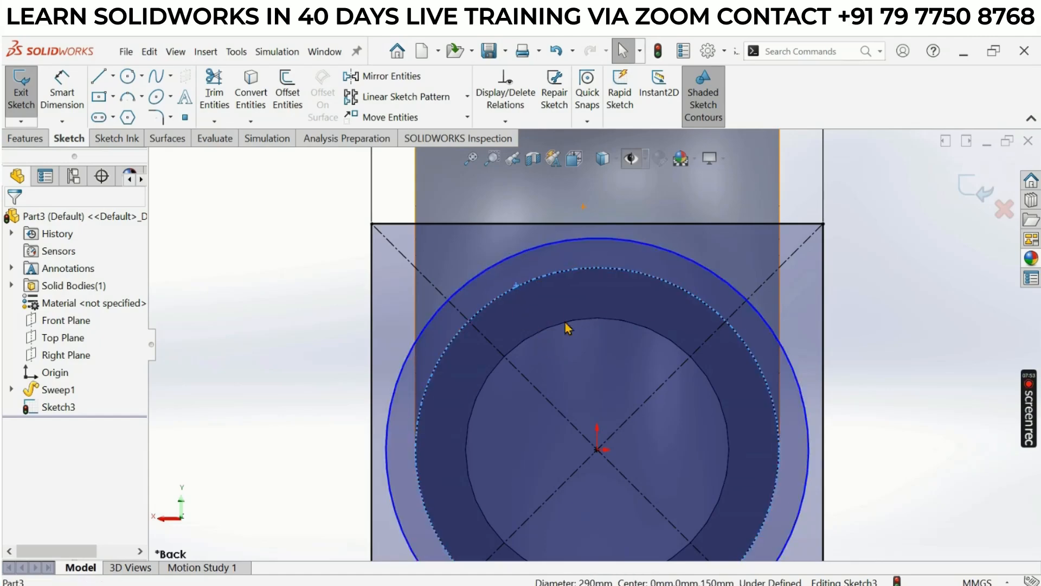
scroll(566, 328, "down", 3)
mouse_move(566, 328)
middle_mouse_down()
mouse_move(684, 411)
mouse_move(522, 366)
middle_mouse_up()
scroll(523, 366, "up", 2)
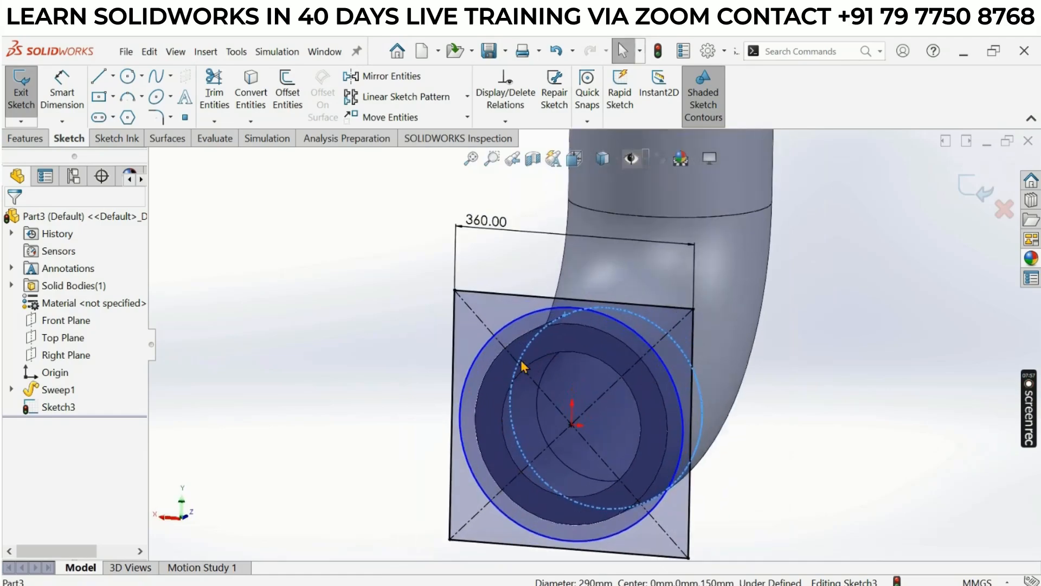
scroll(522, 364, "up", 2)
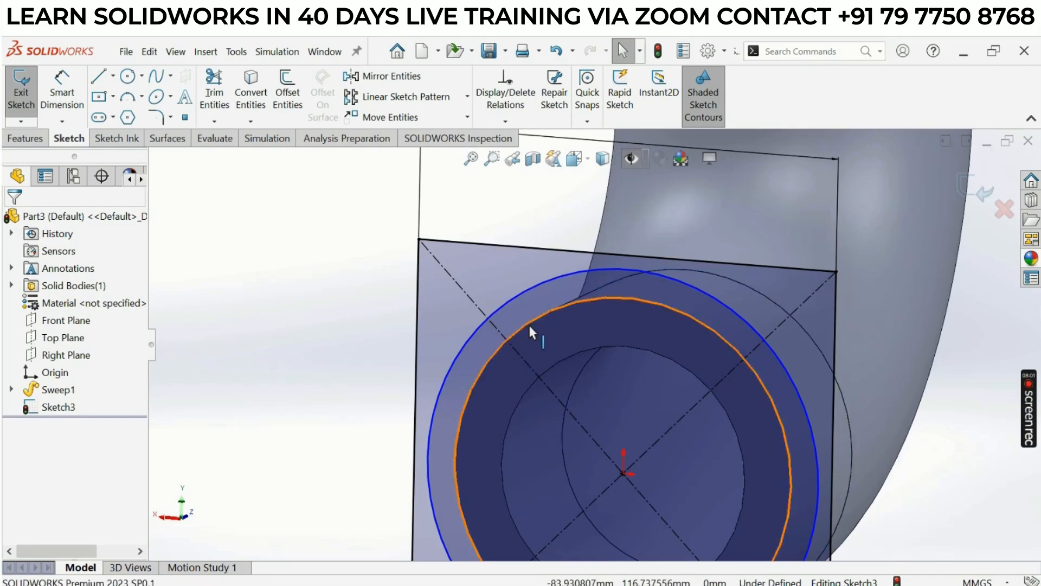
left_click(516, 297, "ctrl")
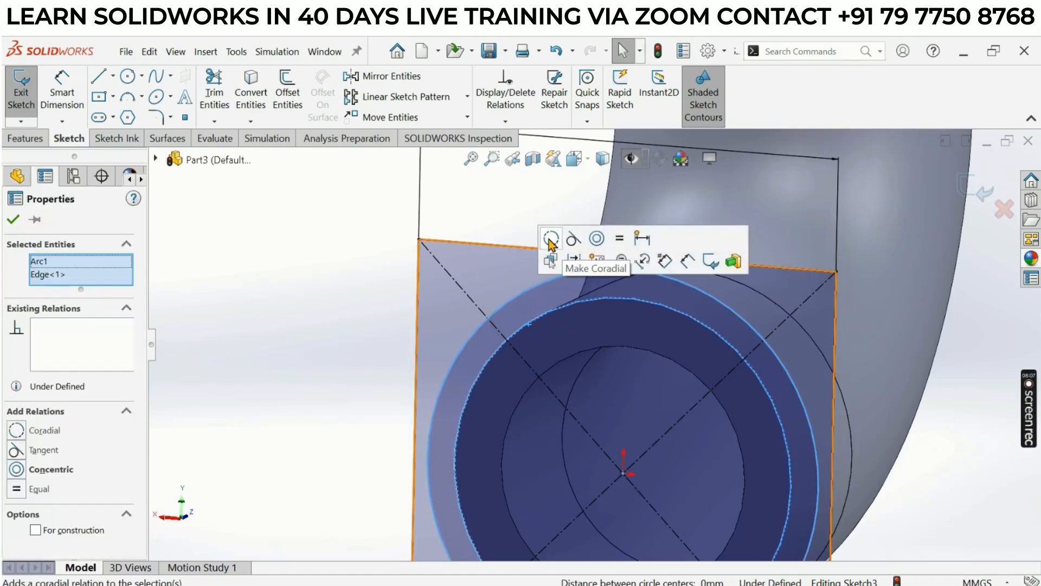
left_click(555, 243)
left_click(318, 326)
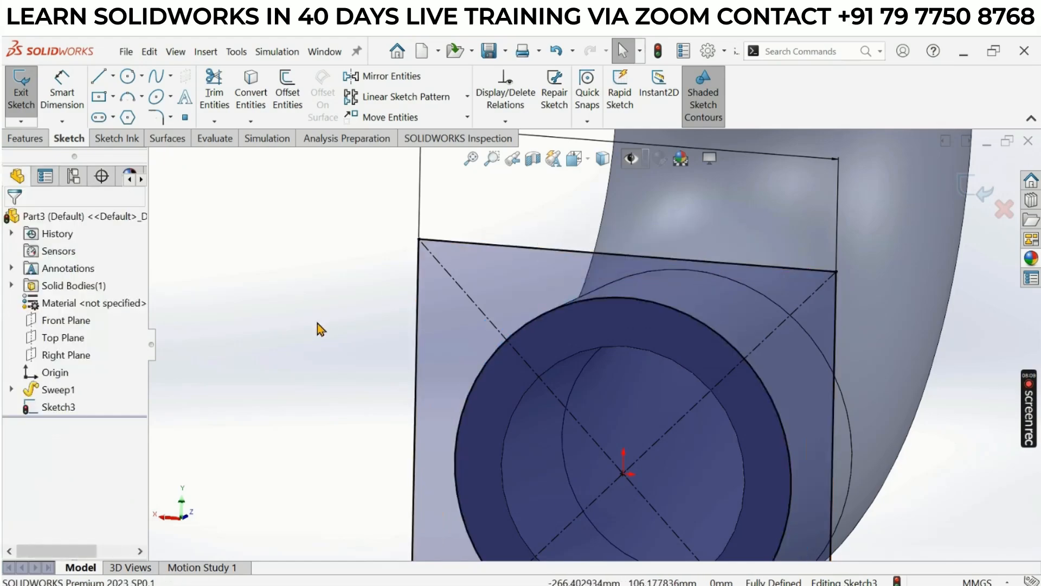
key("f")
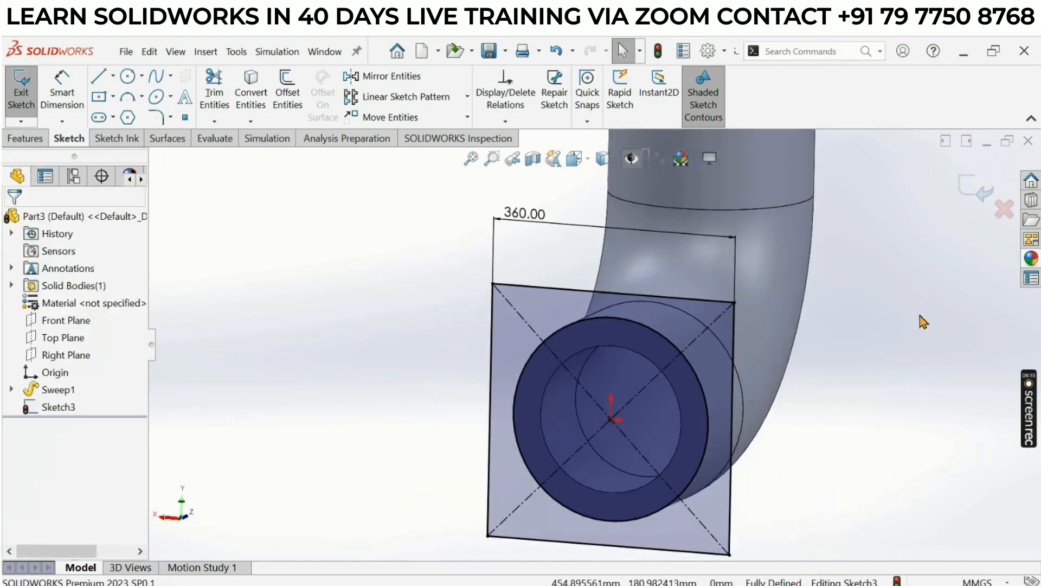
left_click(972, 193)
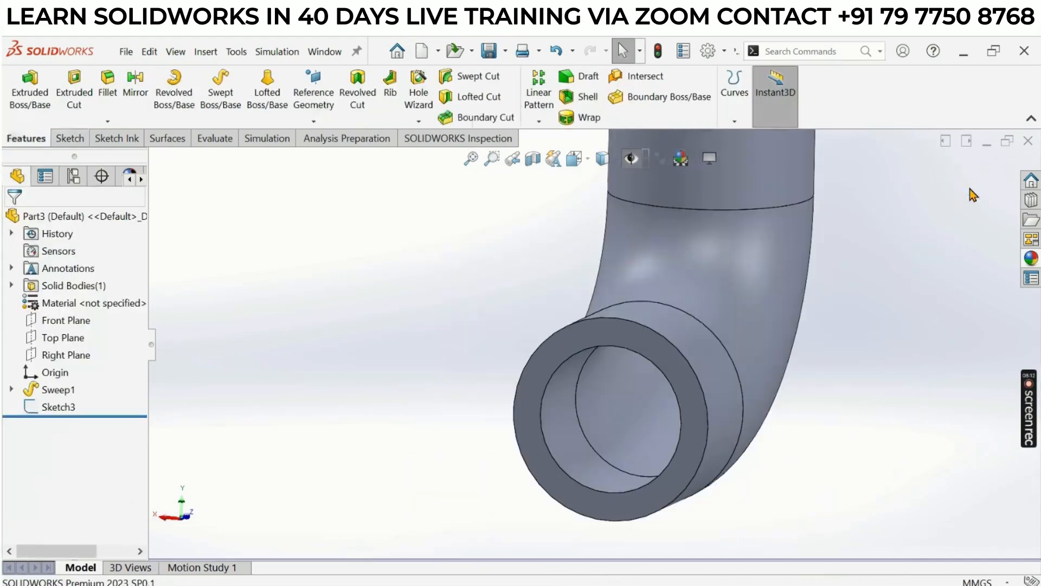
Start a Blind Boss-Extrude of the square flange sketch with its circular opening at the horizontal leg's end
left_click(69, 411)
key("f")
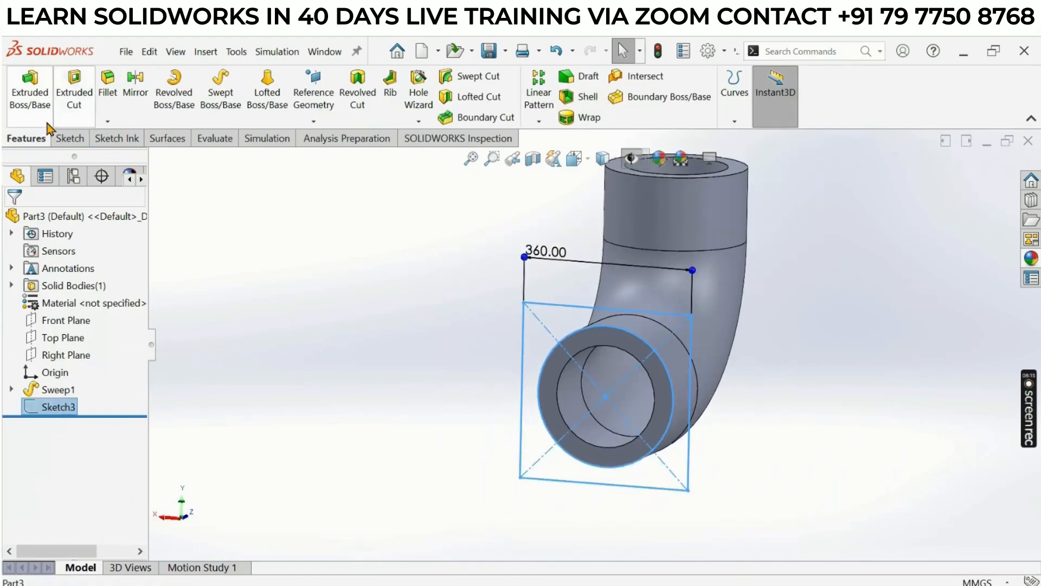
left_click(31, 97)
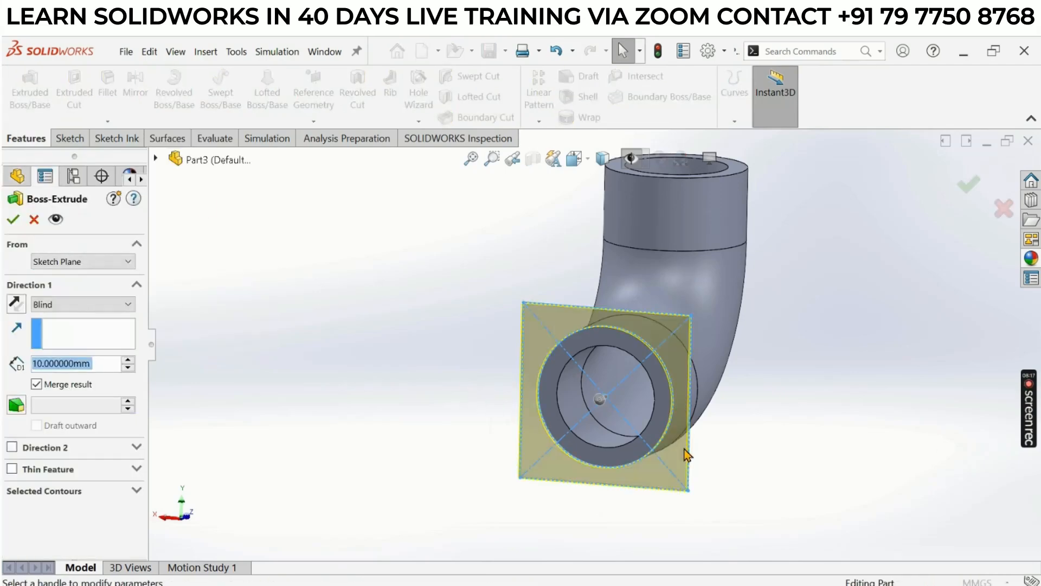
scroll(741, 438, "down", 2)
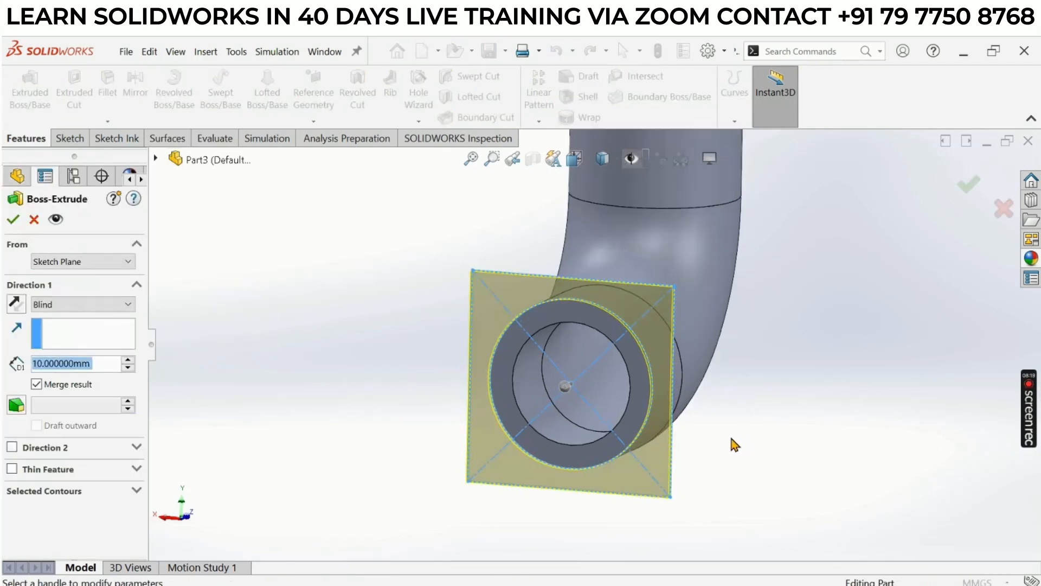
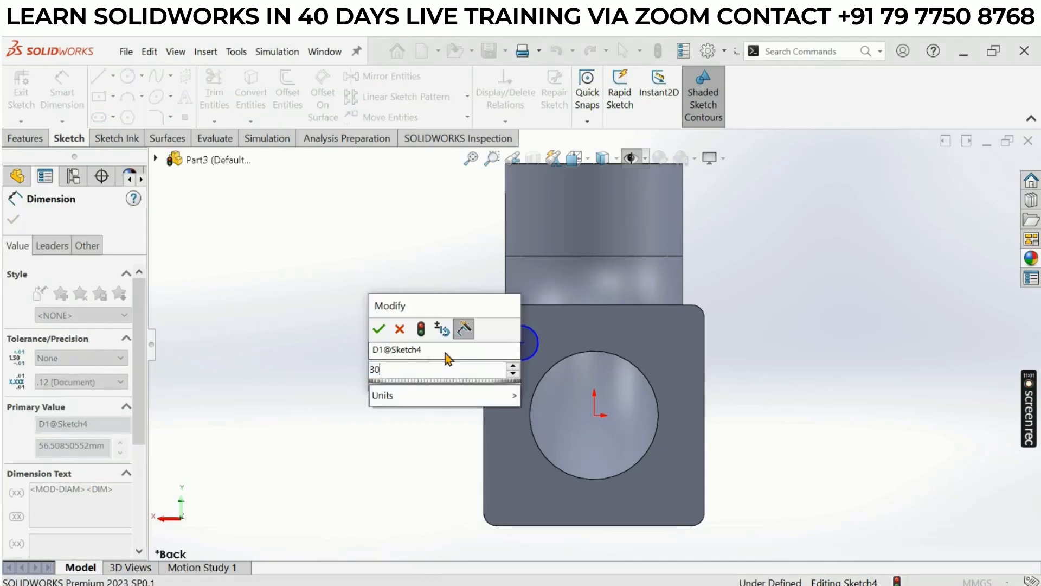
Finish dimensioning the small circle in the flange's upper corner to 30 mm diameter and check the hole spacing in the Bend Pipe 2D.png drawing
key("Escape")
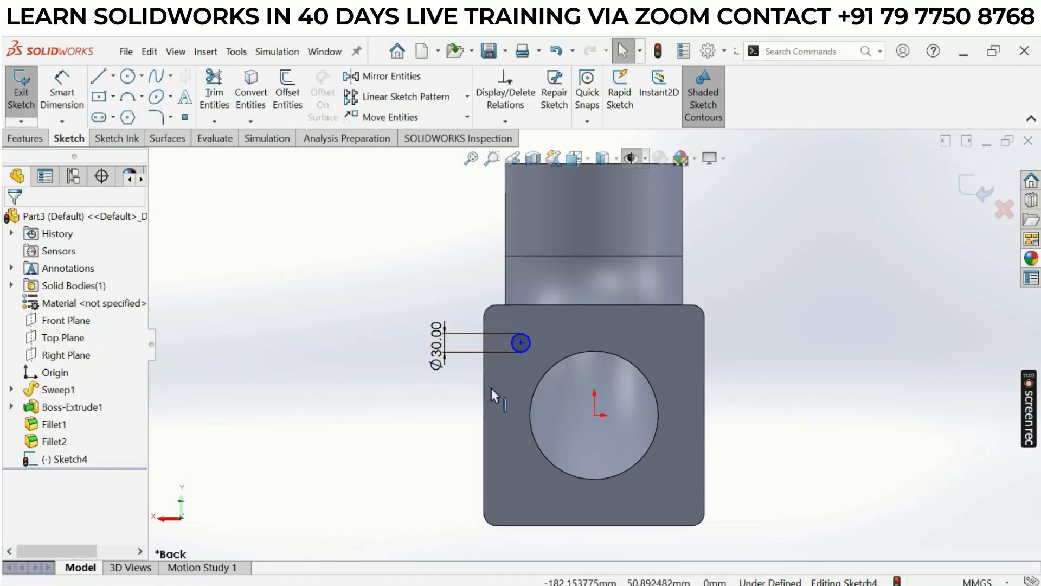
scroll(549, 419, "down", 2)
key("alt+Tab")
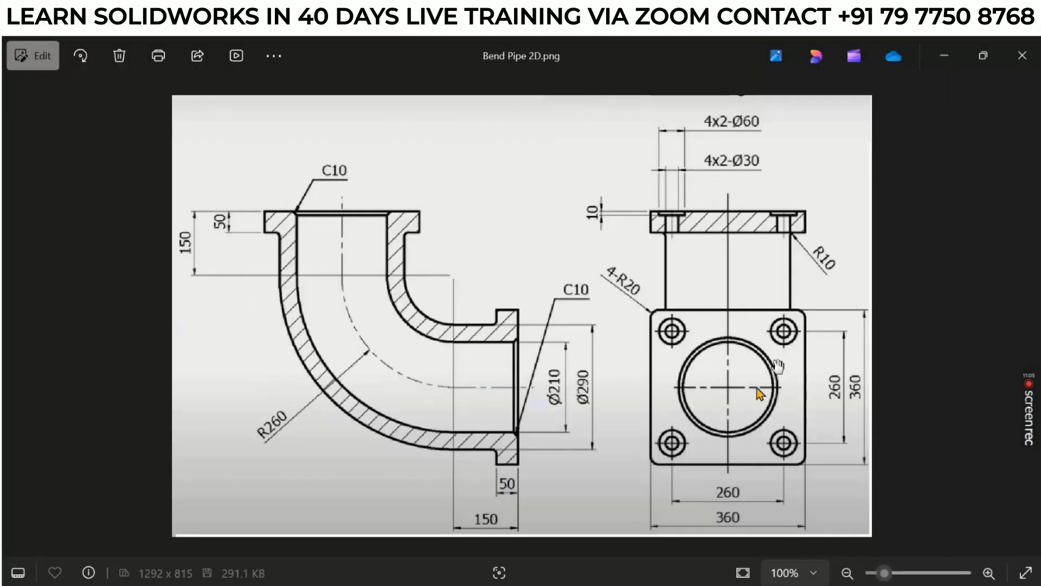
key("alt+Tab")
Try a 130 mm vertical dimension between the small circle's centre and the origin, and delete that dimension
left_click(60, 100)
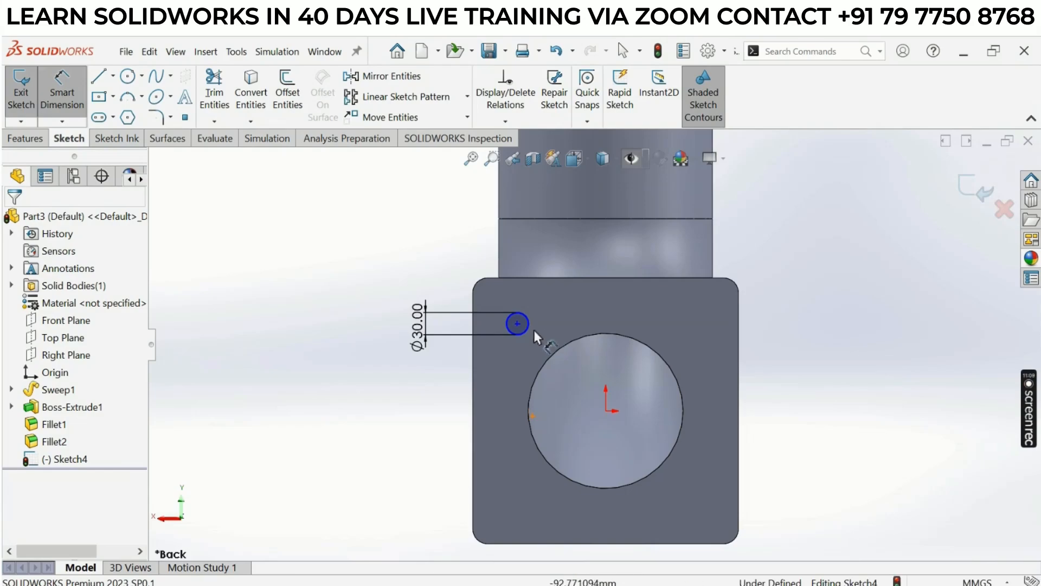
left_click(518, 325)
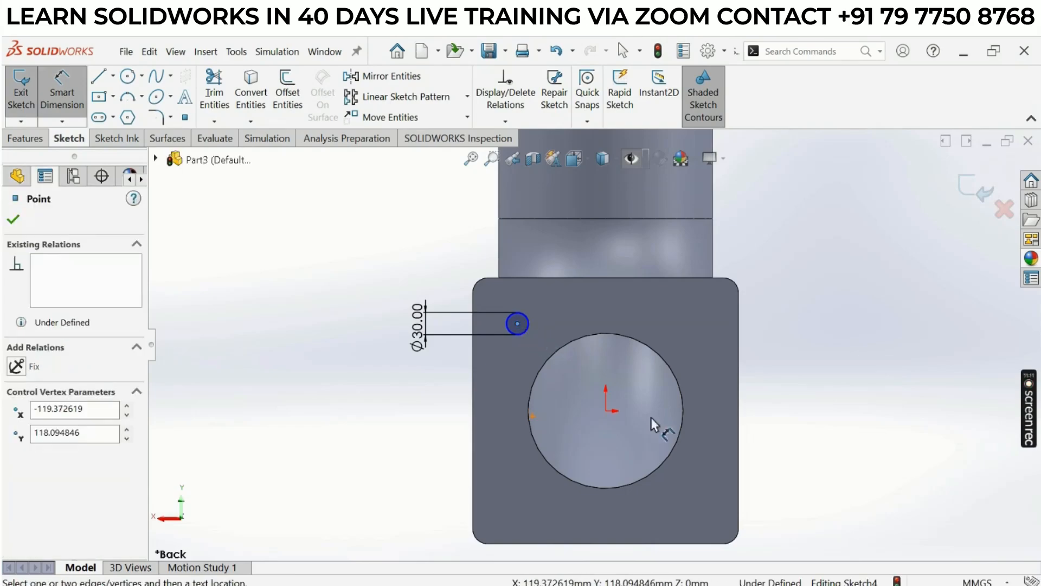
left_click(606, 411)
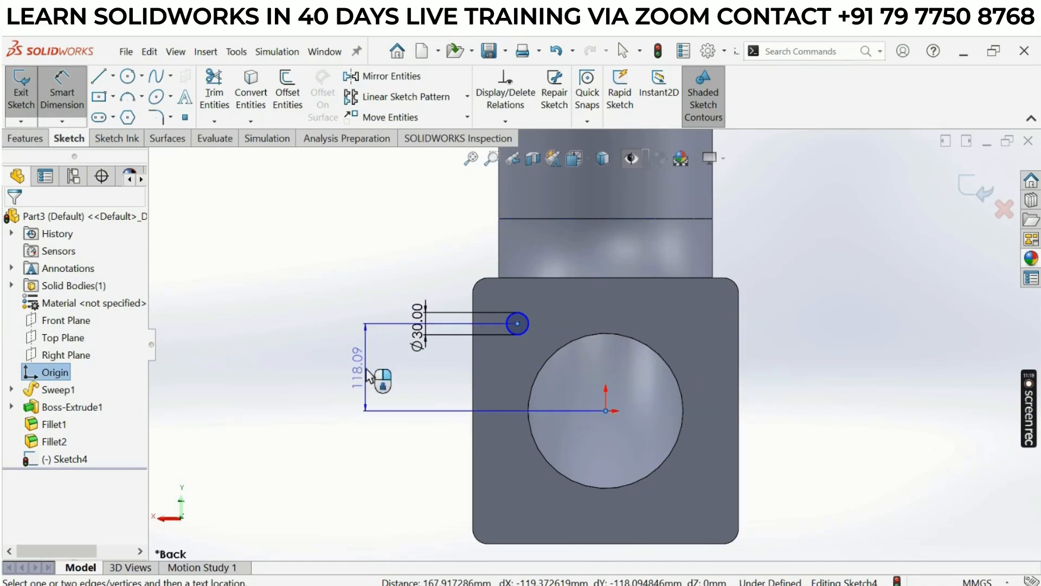
left_click(298, 374)
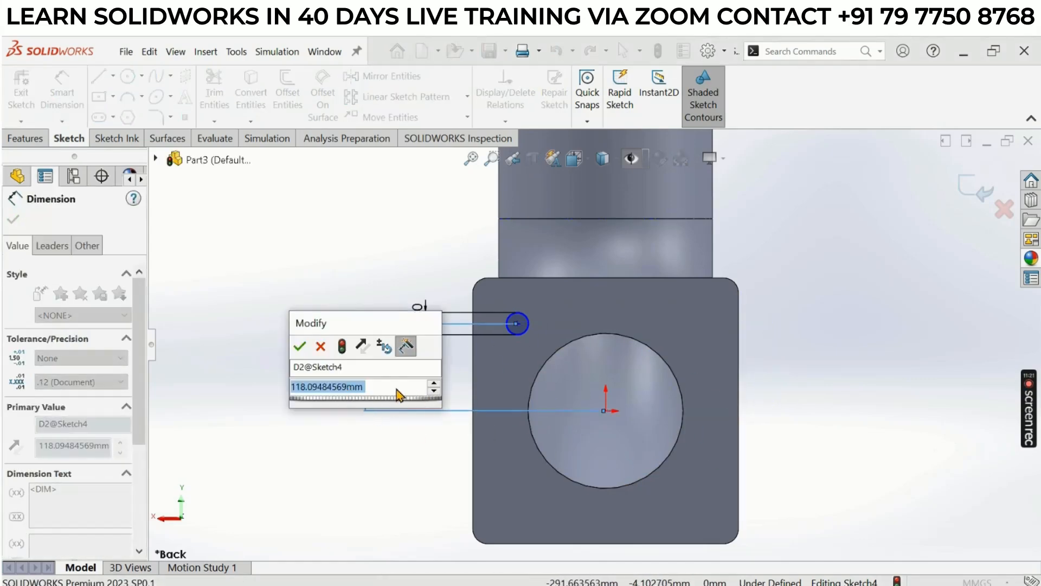
type("130")
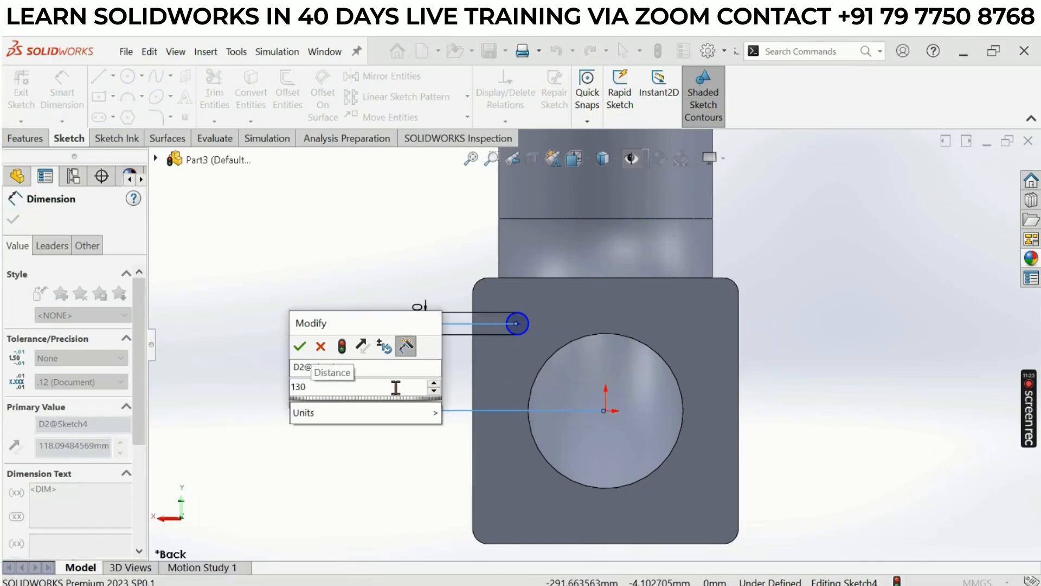
key("Return")
left_click(417, 380)
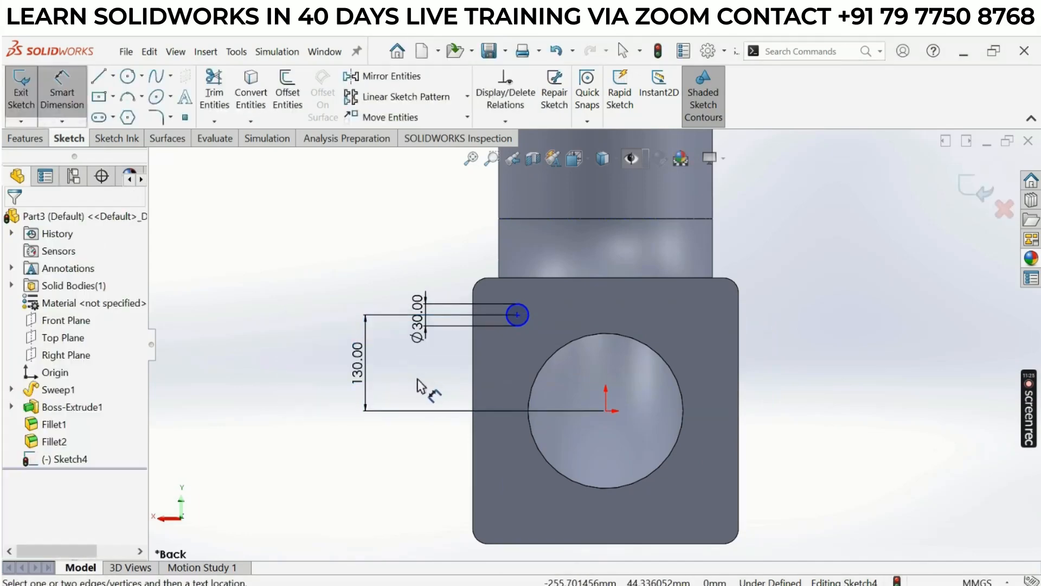
key("Escape")
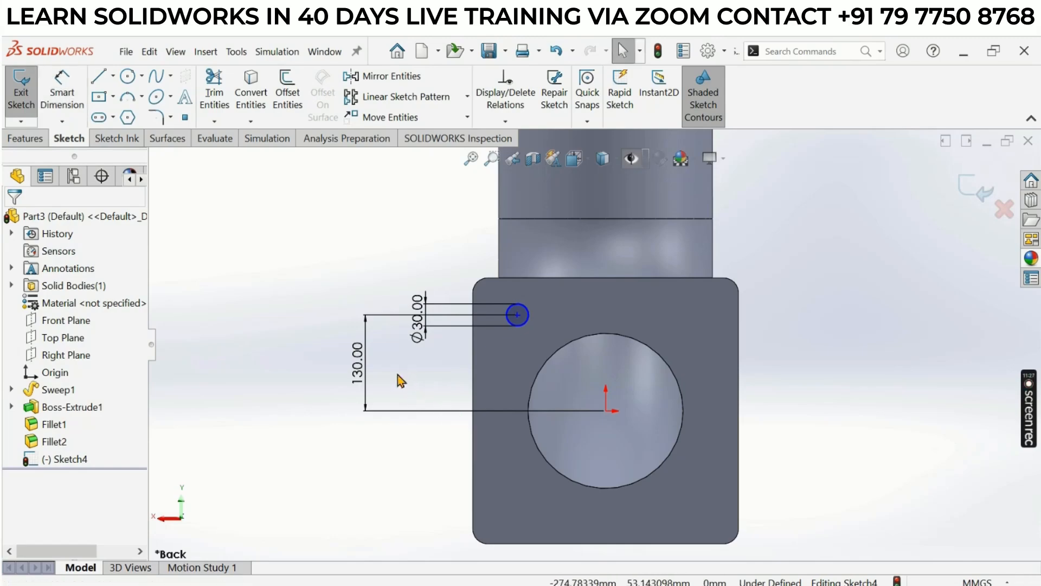
left_click(357, 382)
key("Delete")
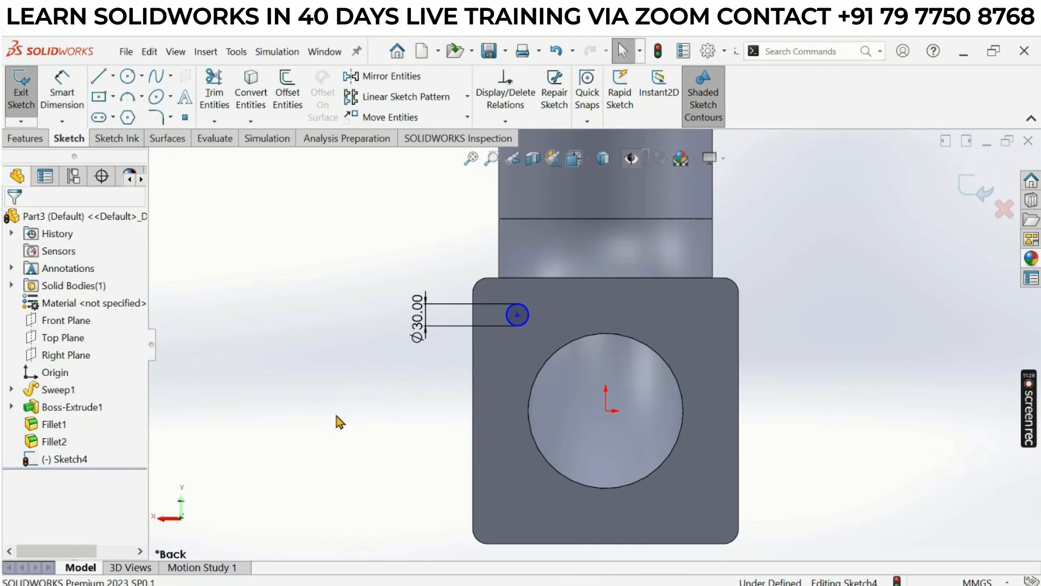
Dimension the small circle's centre vertically from the origin as 260/2 (130 mm) and reposition the dimension beside the flange
scroll(521, 347, "down", 1)
scroll(404, 398, "up", 1)
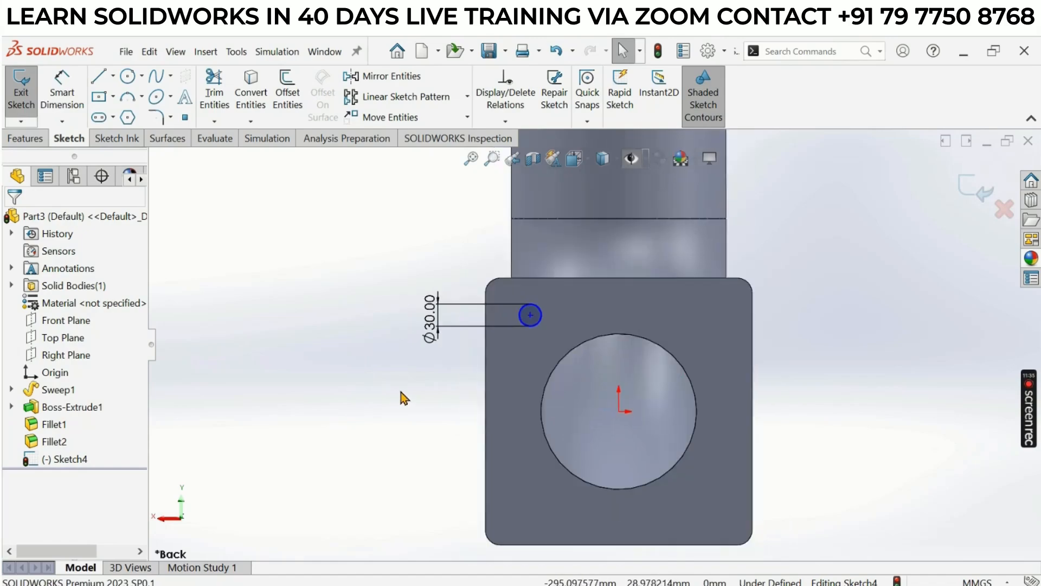
left_click(61, 93)
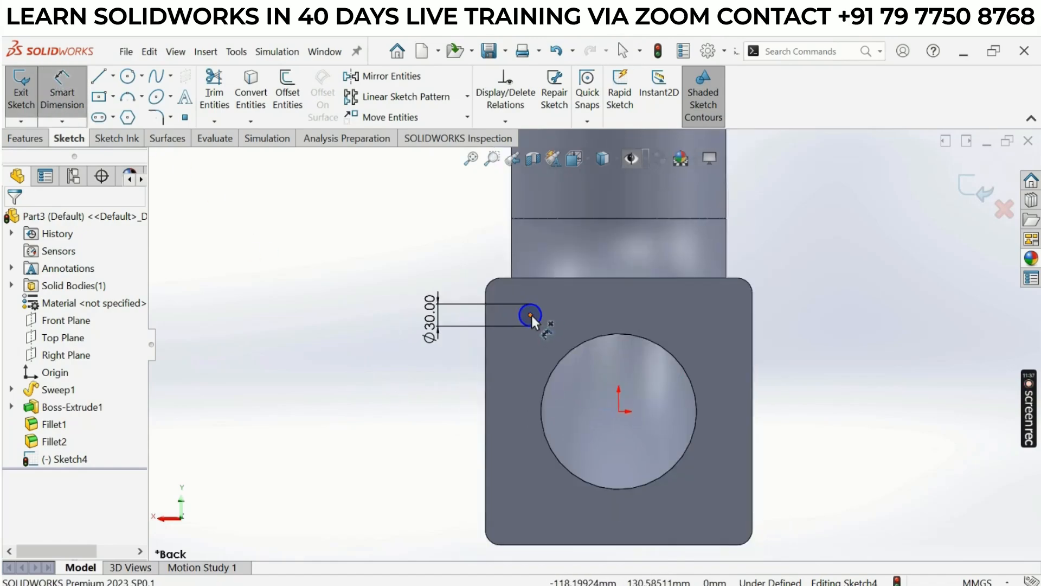
left_click(531, 315)
left_click(618, 411)
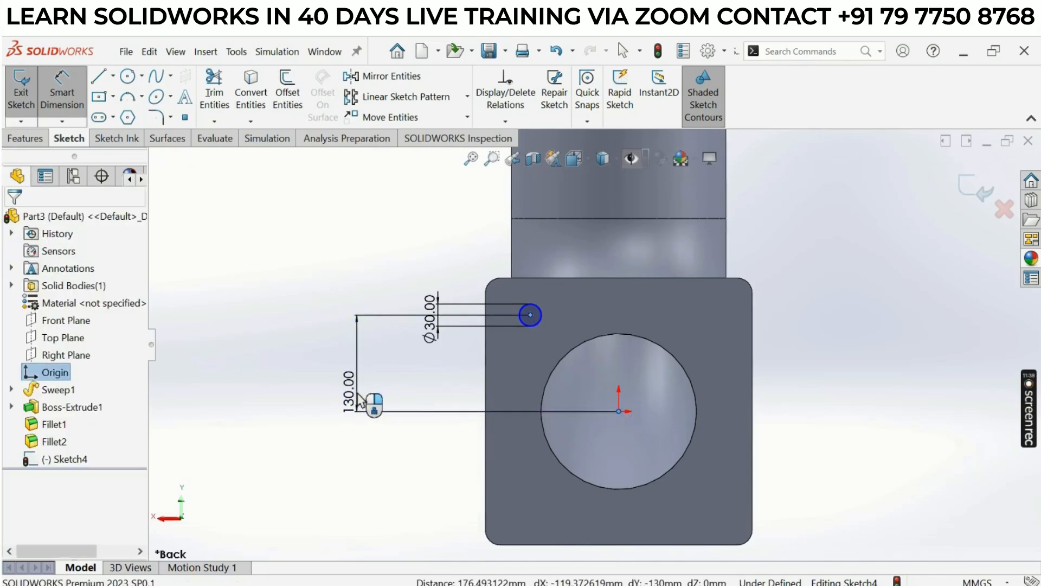
left_click(357, 395)
type("26")
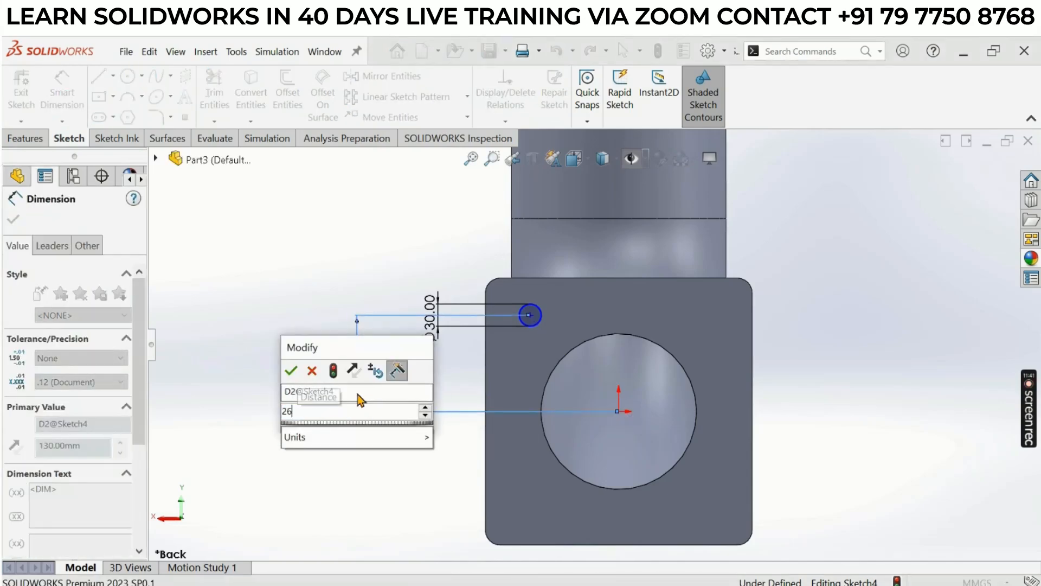
type("0/2")
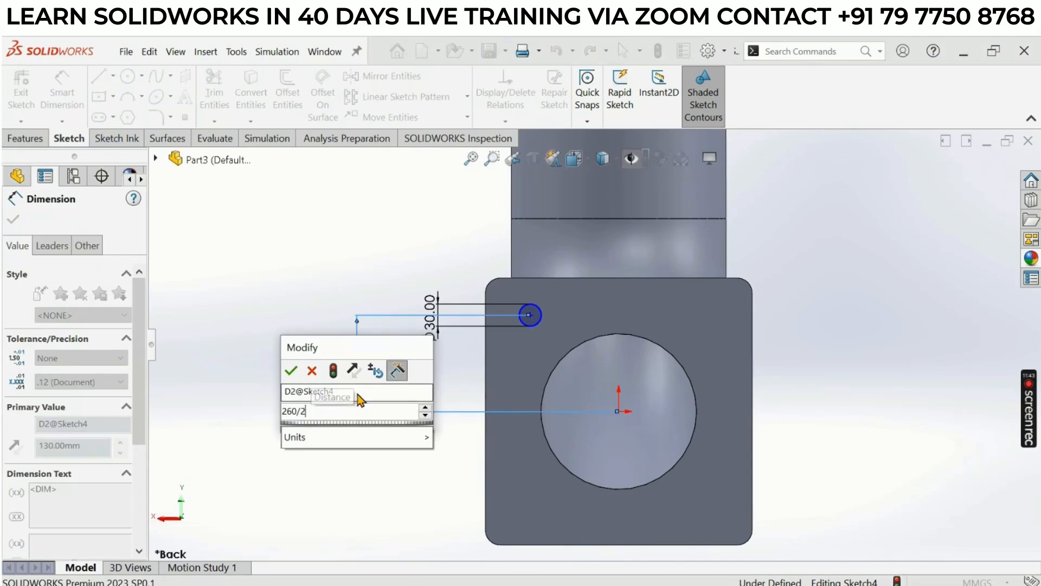
left_click(291, 370)
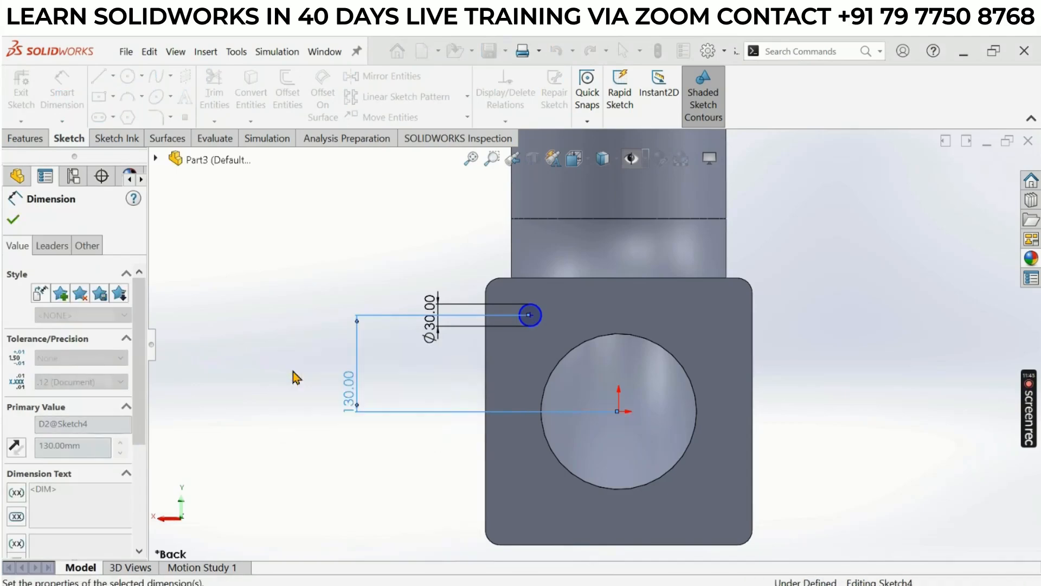
left_click_drag(343, 395, 354, 370)
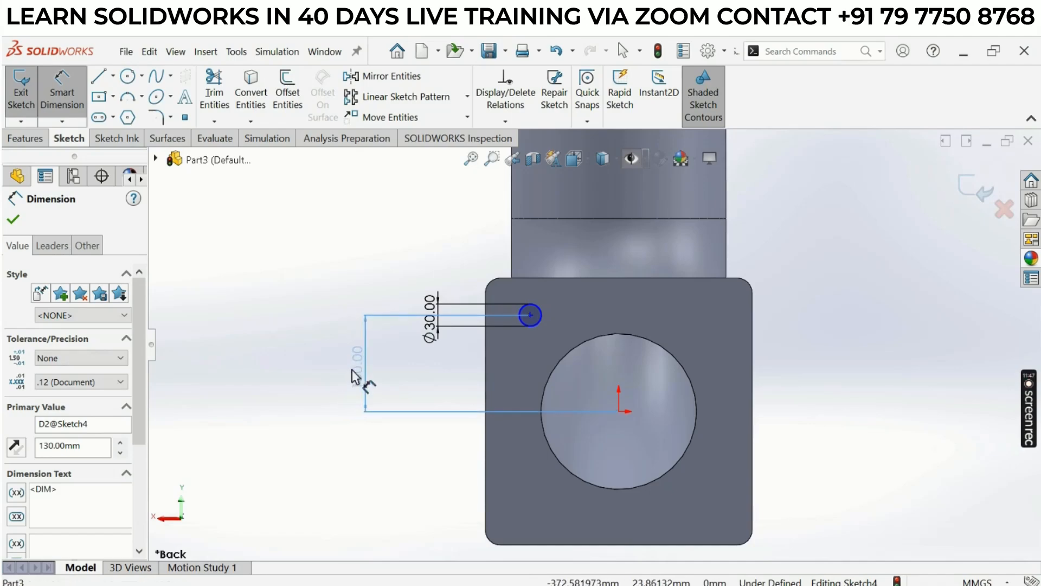
left_click(289, 387)
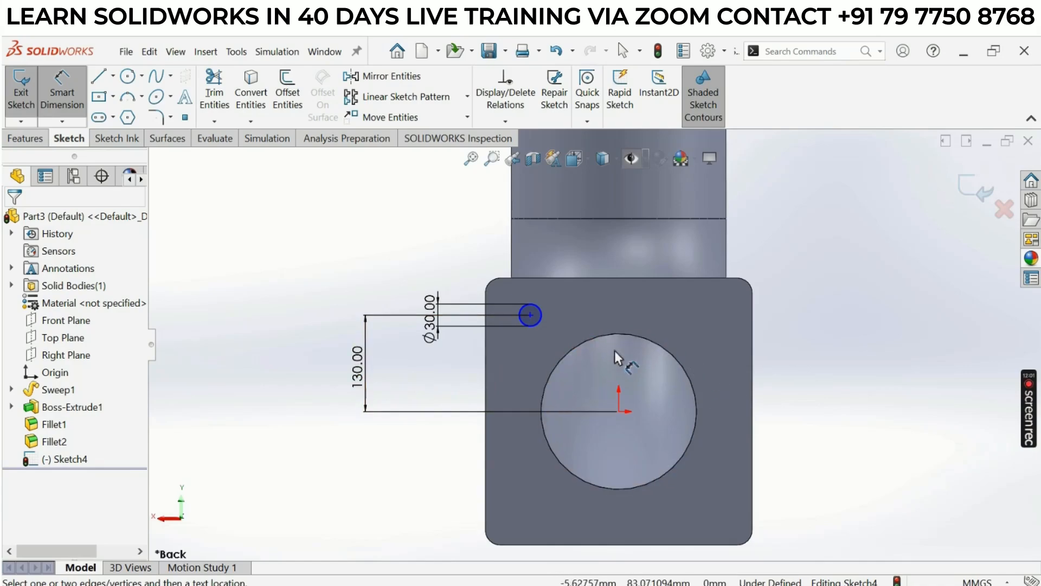
Dimension the small circle's centre horizontally from the origin at 130 mm and exit the sketch
left_click(531, 315)
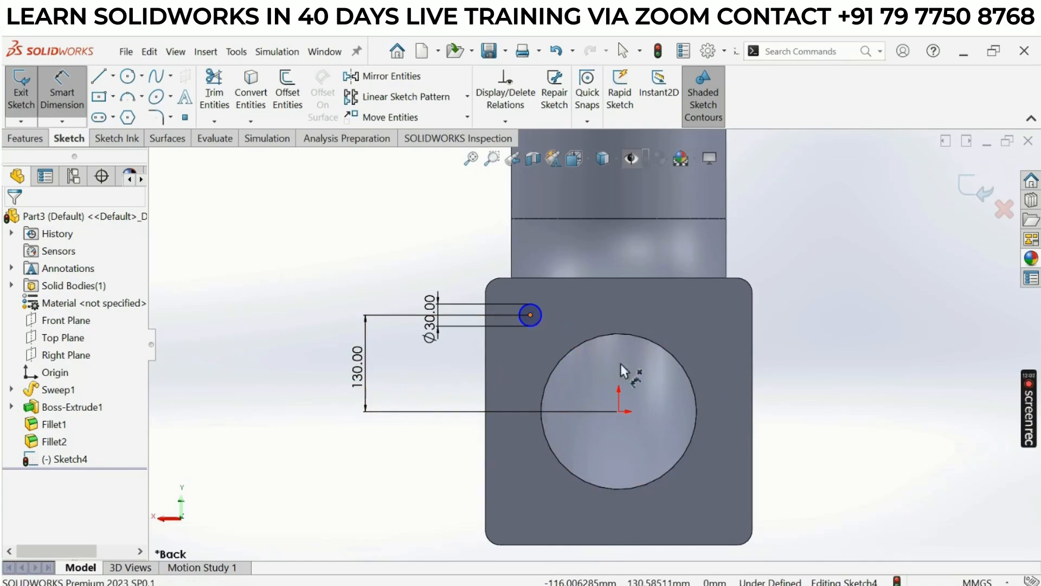
left_click(618, 412)
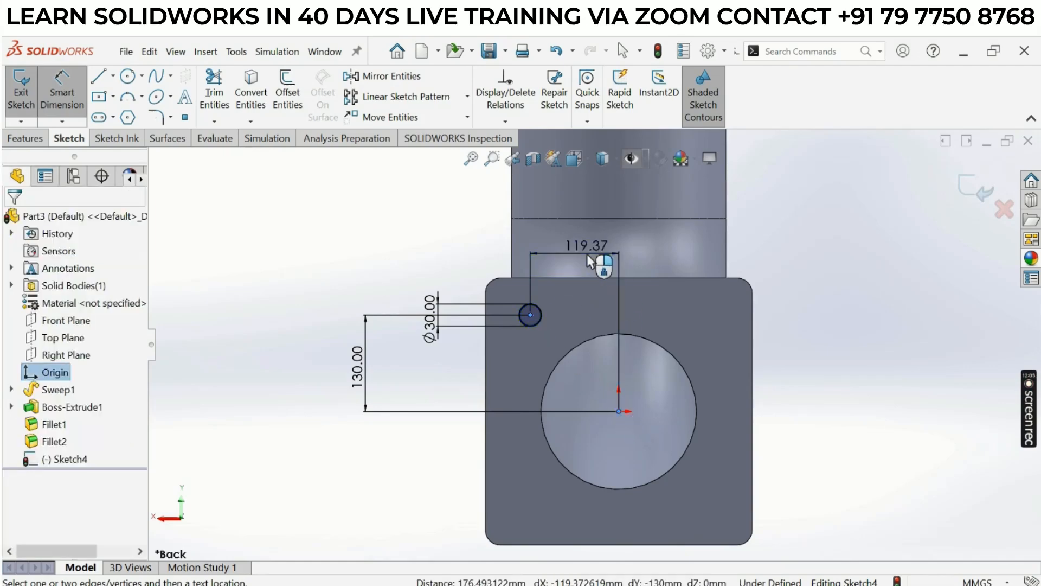
left_click(587, 252)
type("130")
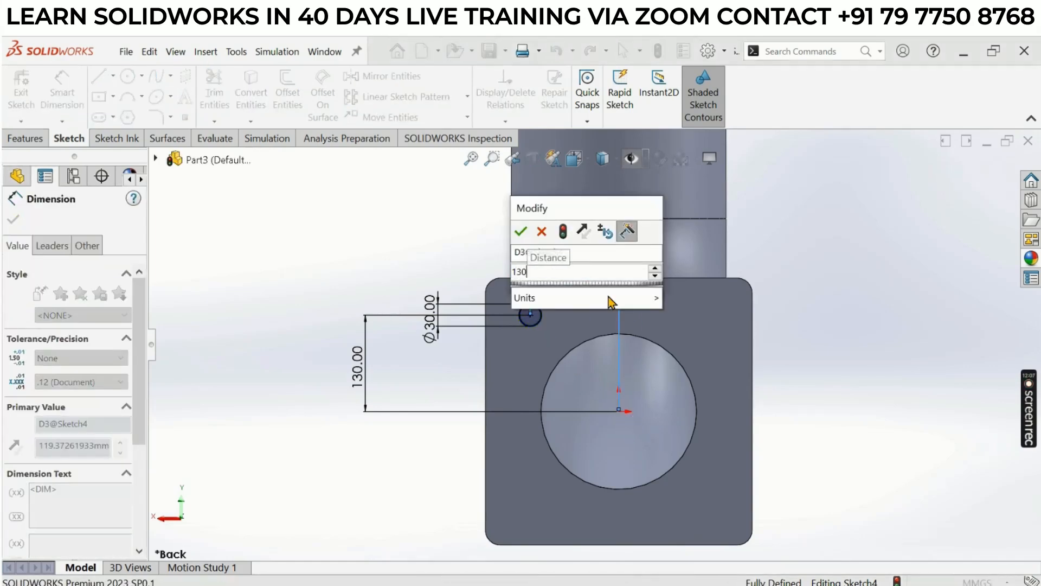
key("Return")
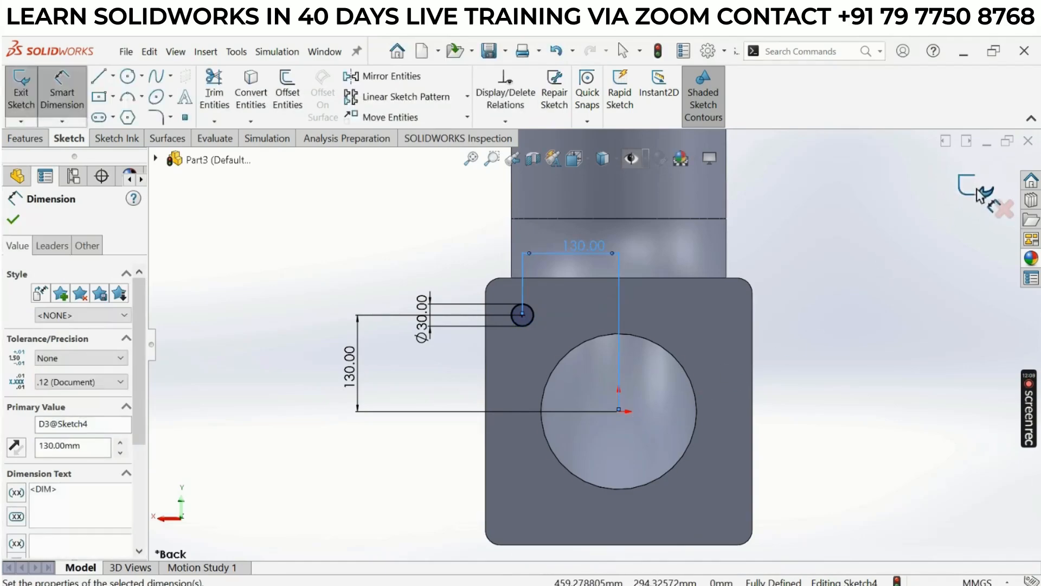
left_click(973, 191)
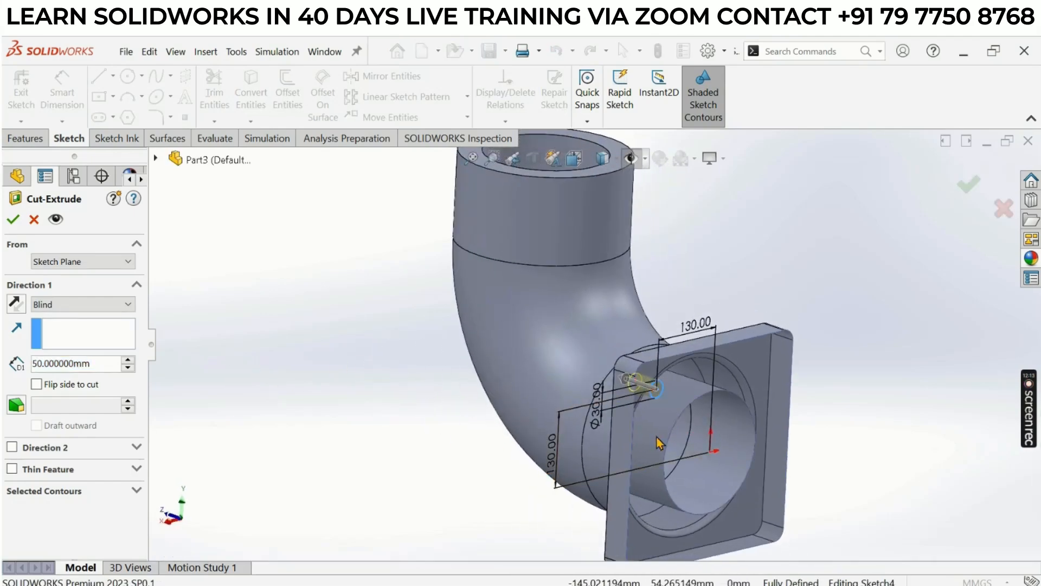
Preview Through All for the bolt hole's Cut-Extrude, then cut the 30 mm circle Blind to 50 mm through the flange
left_click(81, 305)
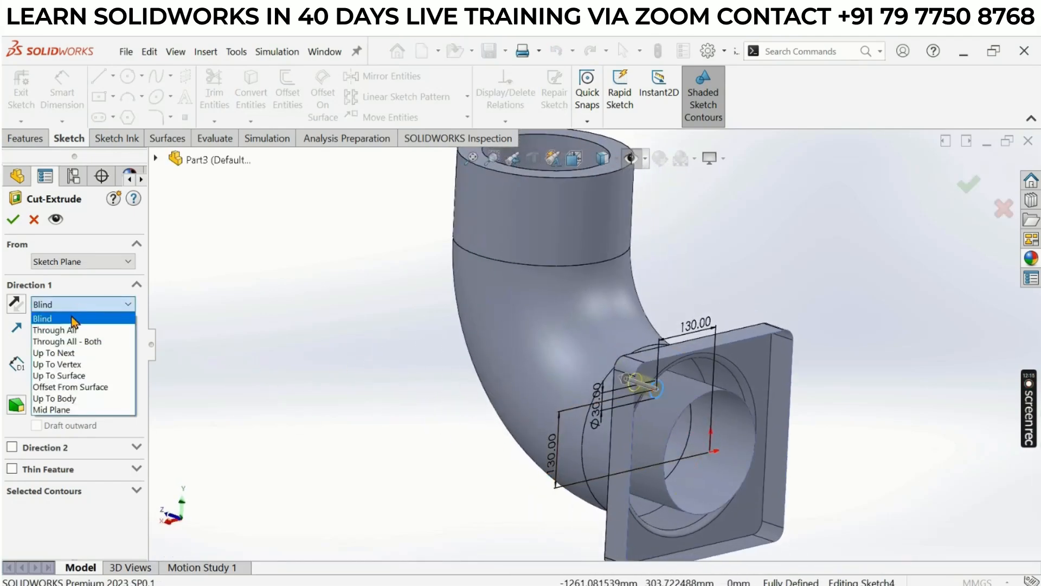
left_click(66, 320)
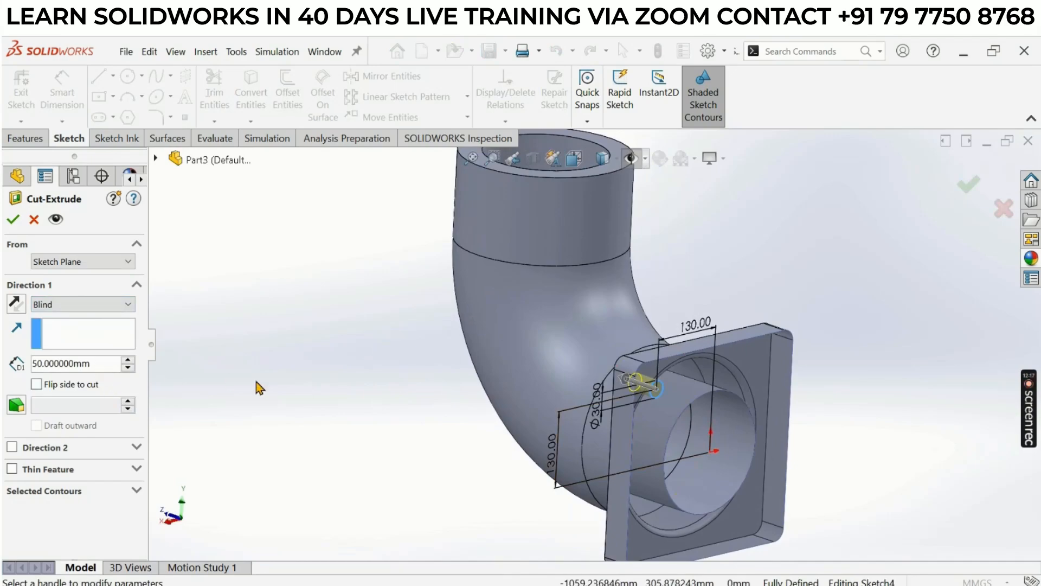
scroll(740, 454, "down", 2)
scroll(656, 413, "up", 3)
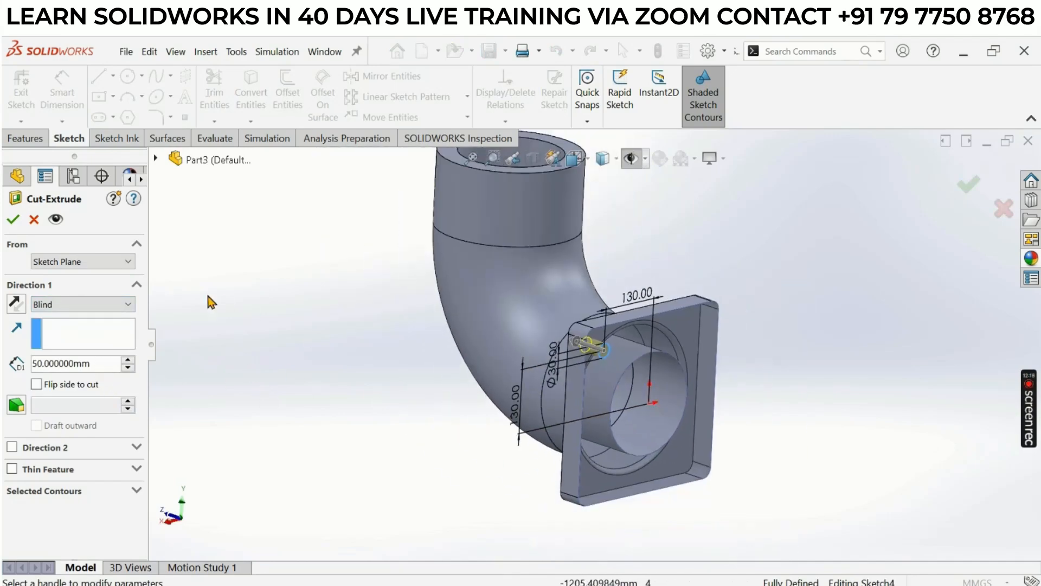
left_click(113, 306)
left_click(95, 330)
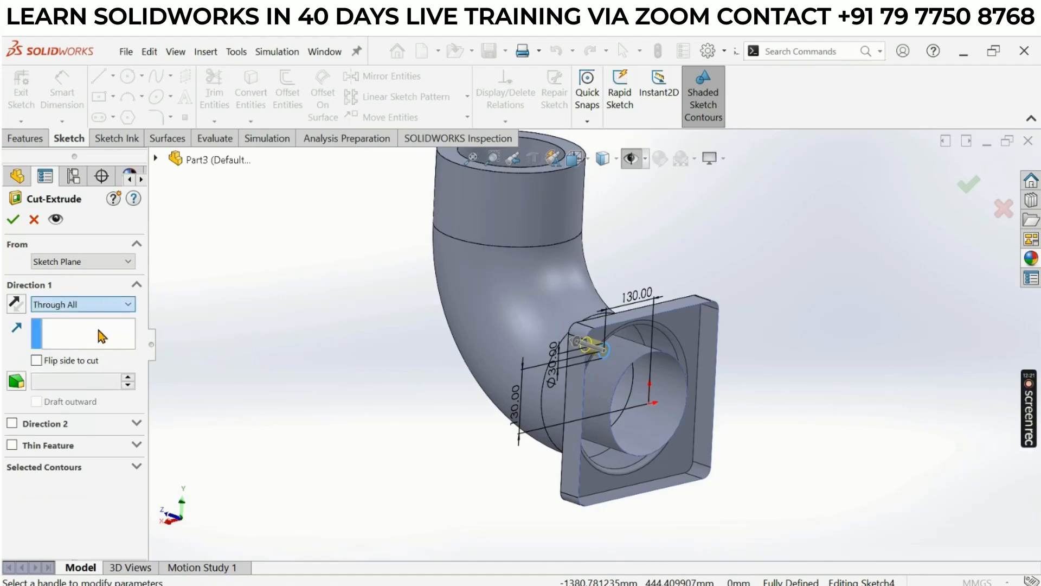
middle_click_drag(431, 382, 456, 412)
left_click(126, 313)
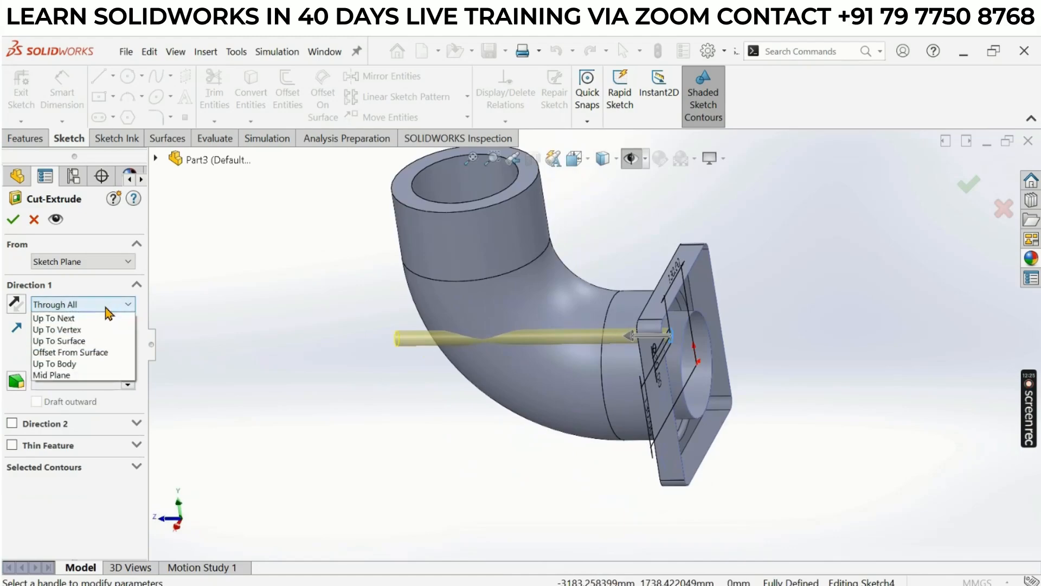
left_click(61, 320)
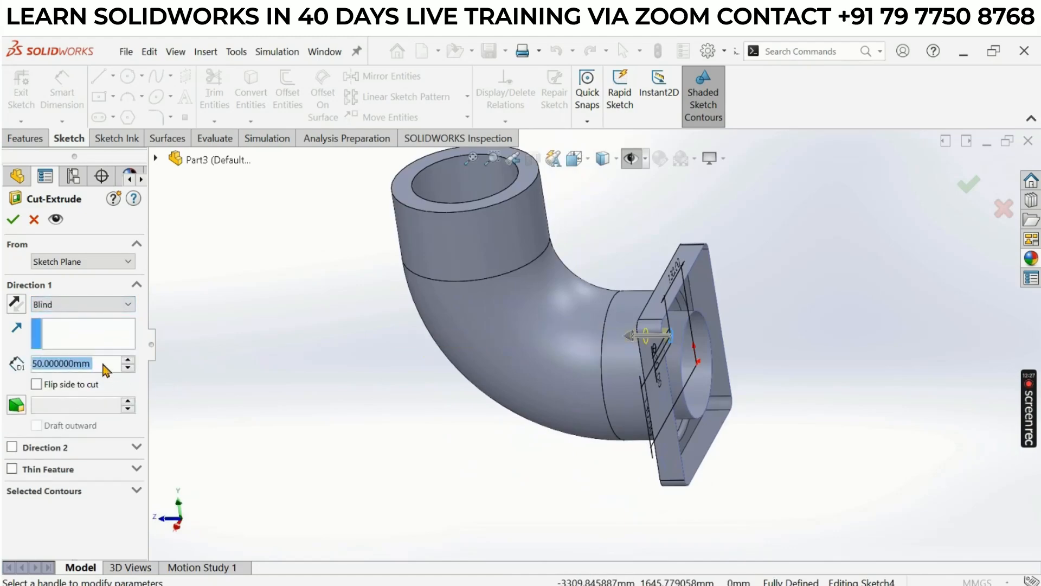
left_click(13, 221)
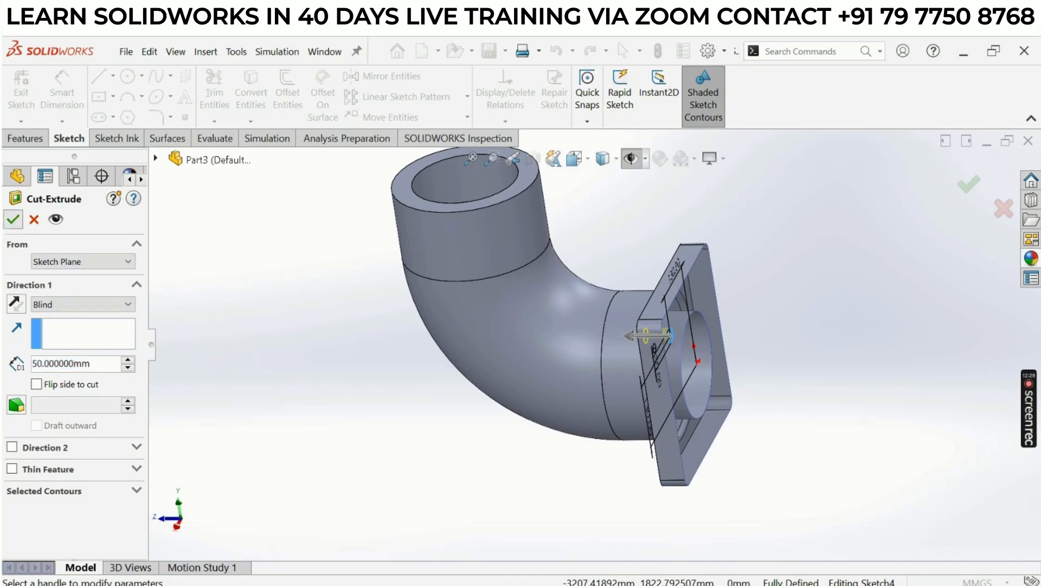
Check the counterbore size in the Bend Pipe 2D.png drawing and sketch a circle about 69 mm across, centred on the bolt hole, on the flange's outer face
middle_click_drag(644, 378, 516, 295)
key("alt+Tab")
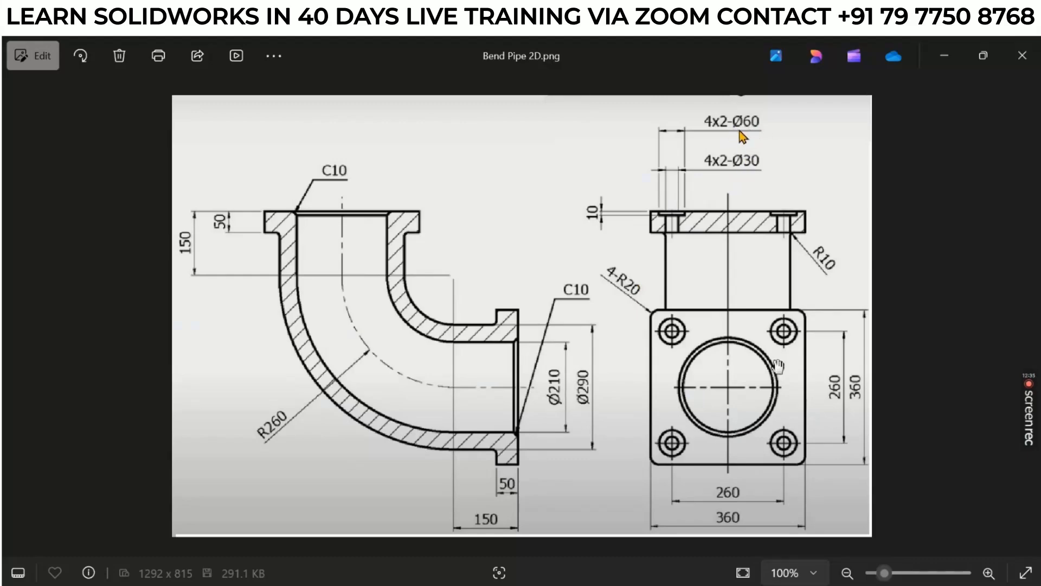
key("alt+Tab")
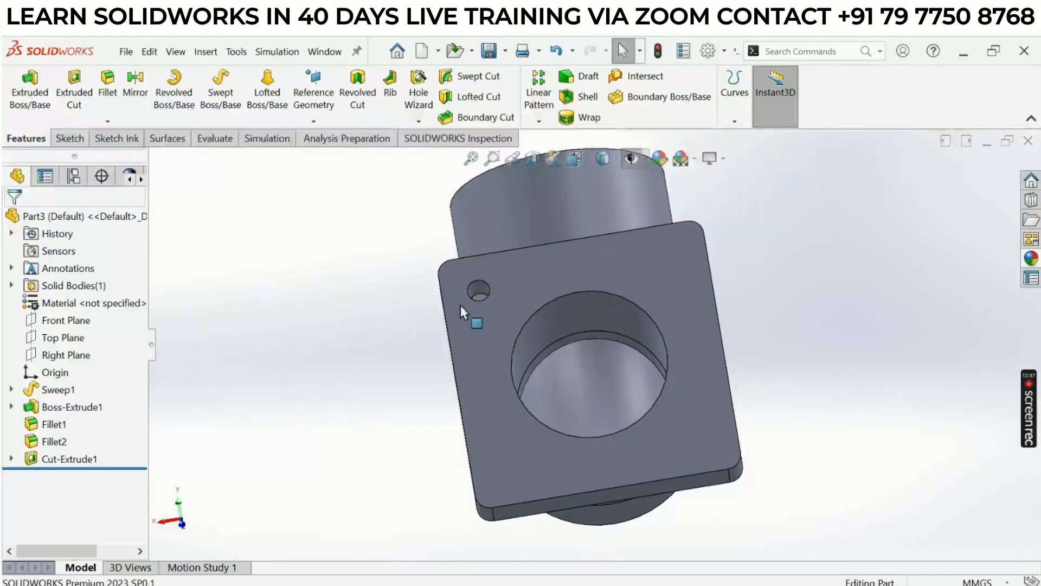
left_click(70, 139)
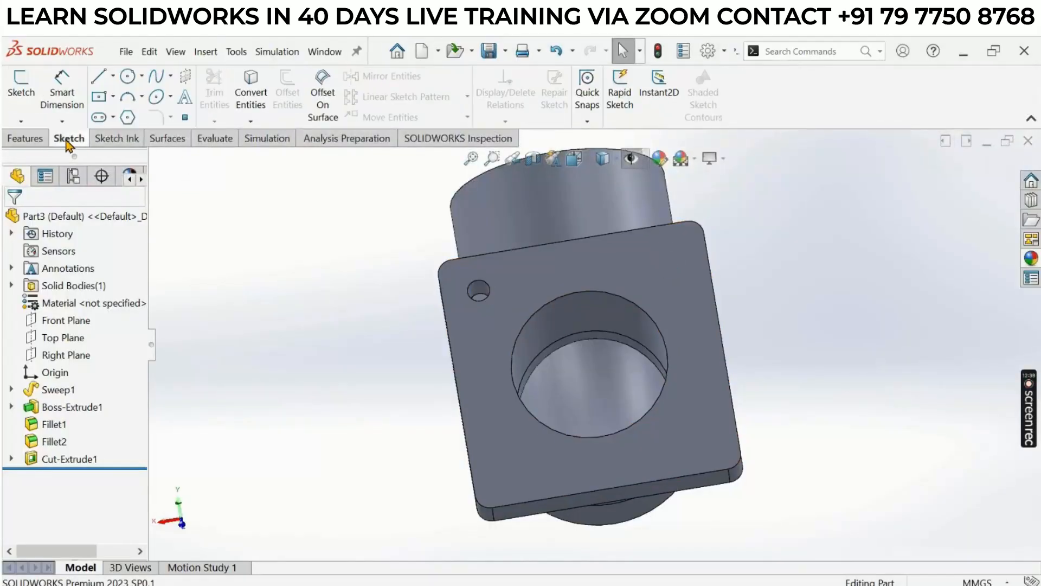
left_click(21, 81)
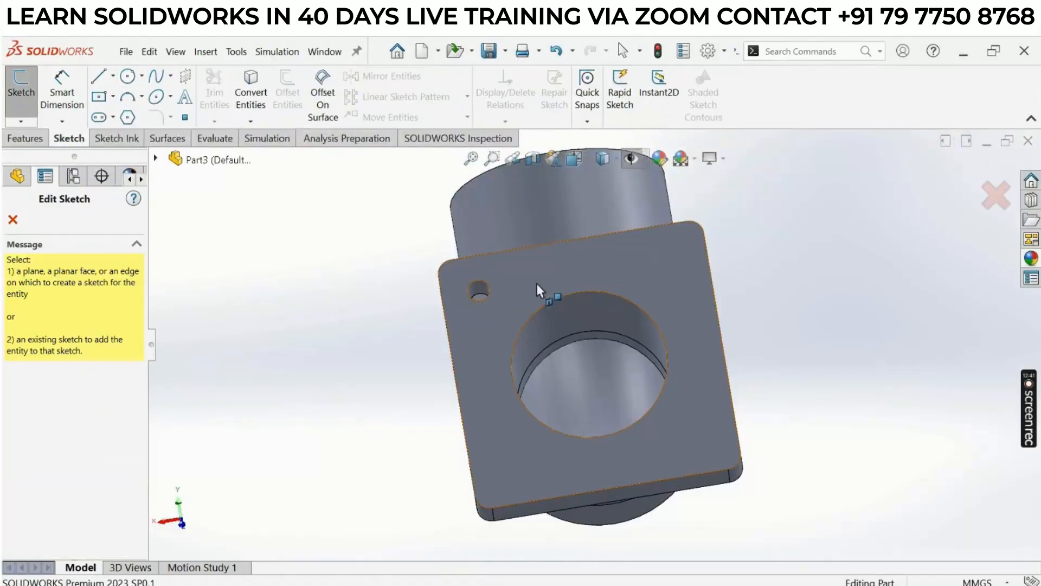
left_click(522, 276)
left_click(127, 76)
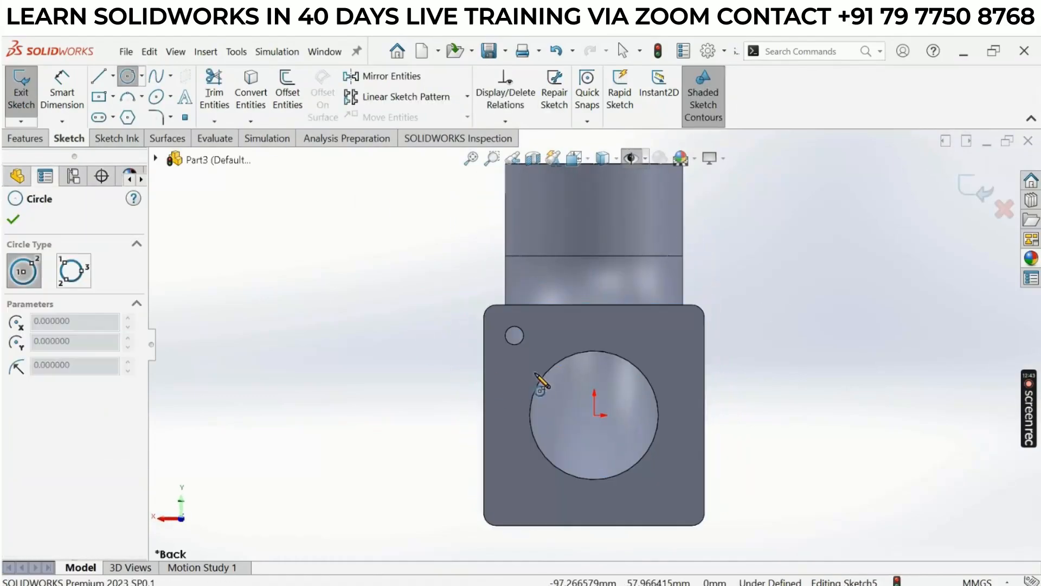
scroll(509, 345, "down", 5)
left_click(520, 322)
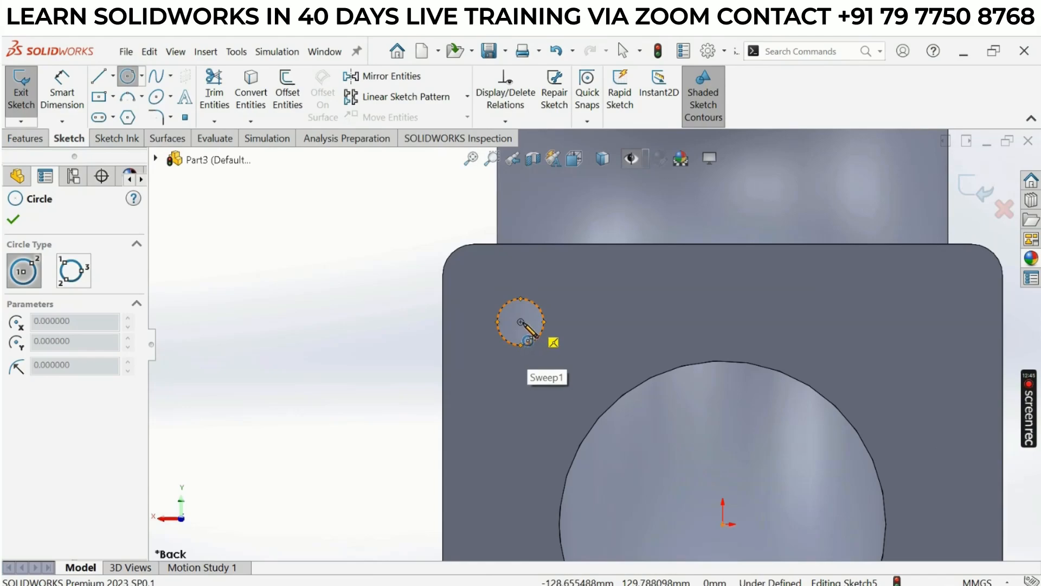
left_click(520, 322)
left_click(552, 367)
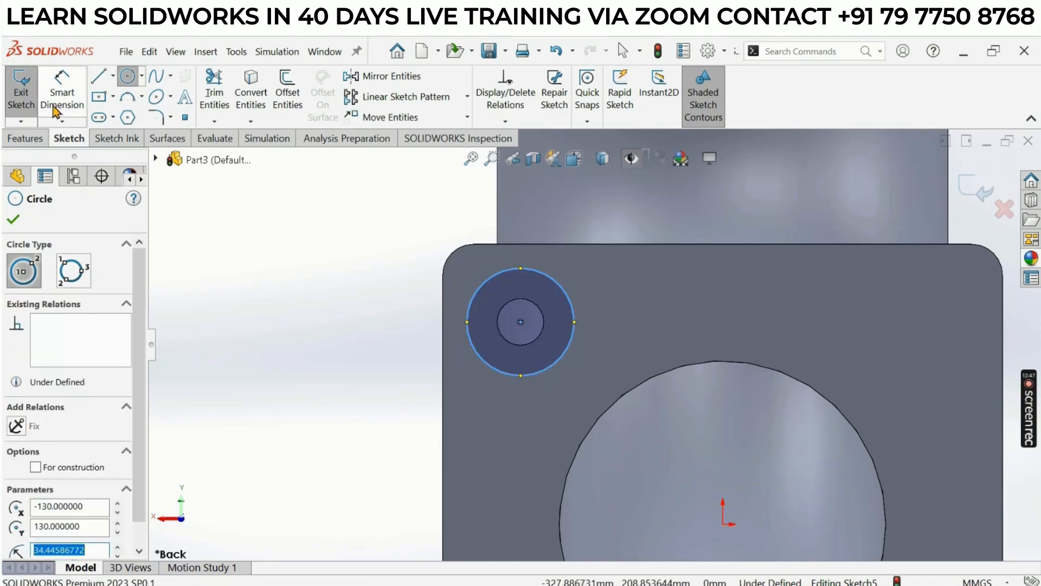
Dimension the counterbore circle's diameter to 60 mm and exit the sketch
left_click(61, 92)
left_click(469, 302)
left_click(395, 312)
type("60")
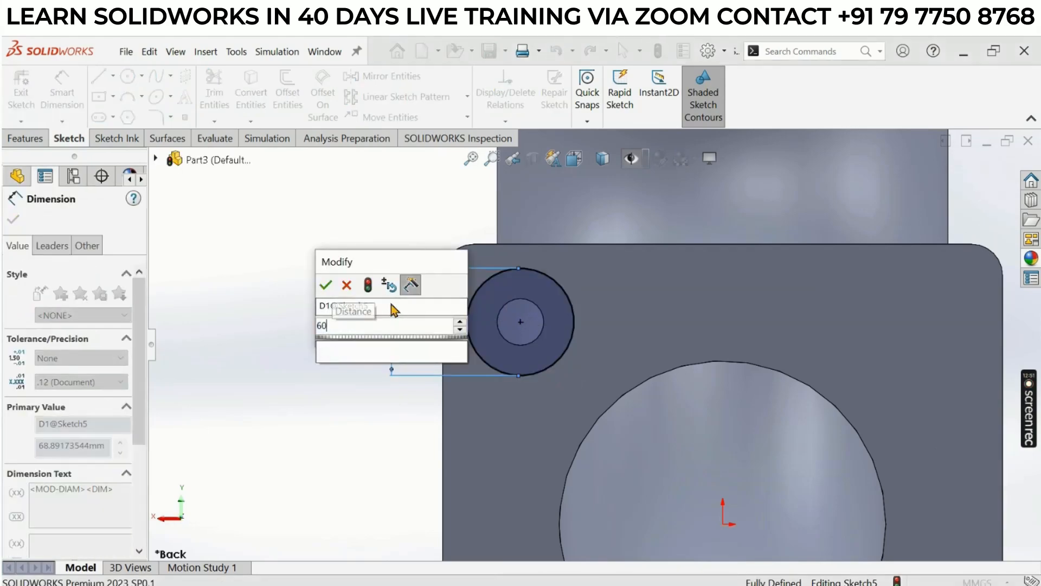
key("Return")
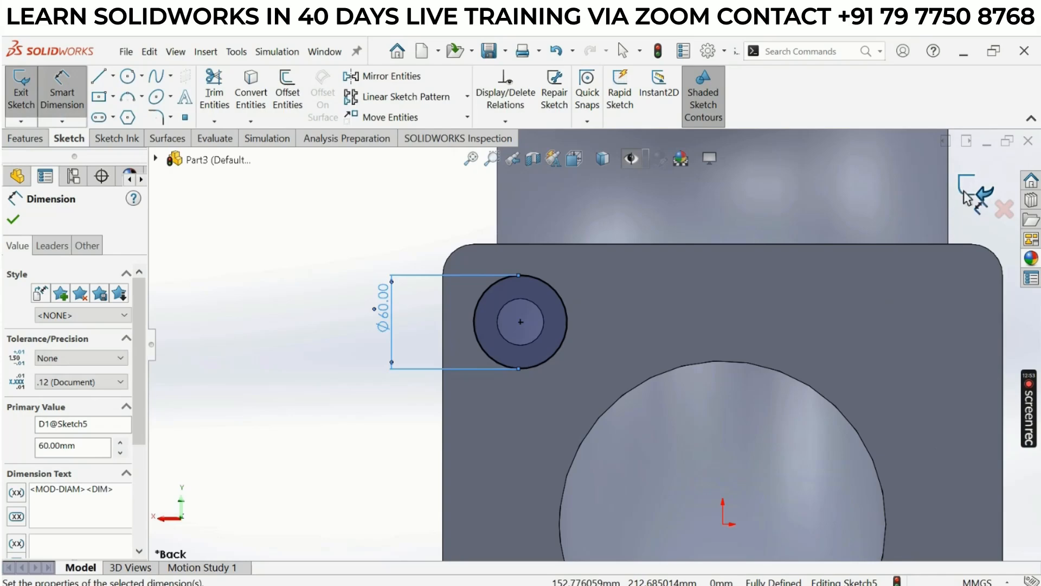
left_click(969, 188)
Cut-Extrude the 60 mm circle Blind to a depth of 10 mm as a counterbore around the bolt hole
middle_click_drag(601, 370, 623, 333)
left_click(25, 138)
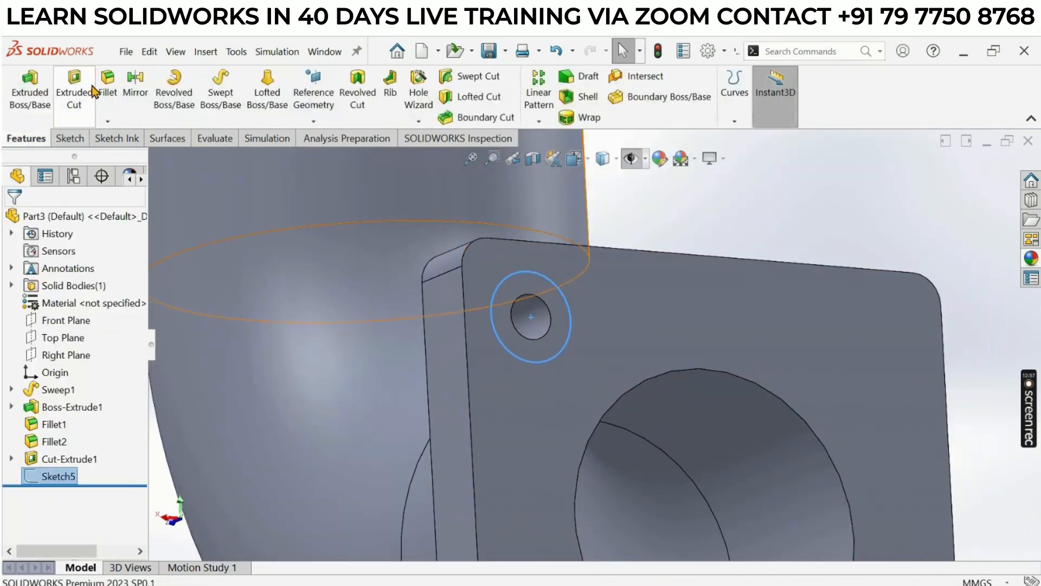
left_click(69, 98)
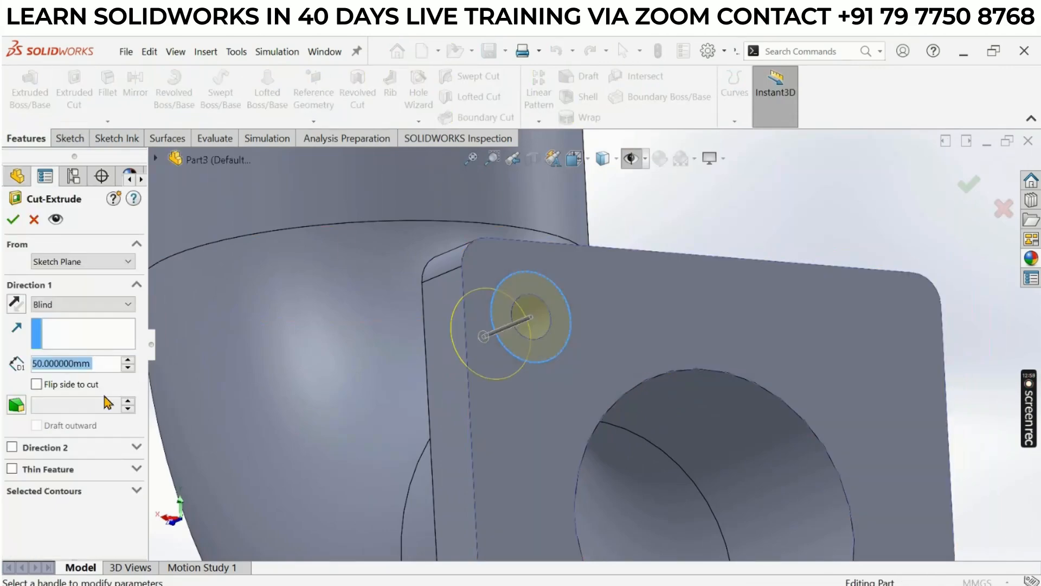
type("10")
key("Return")
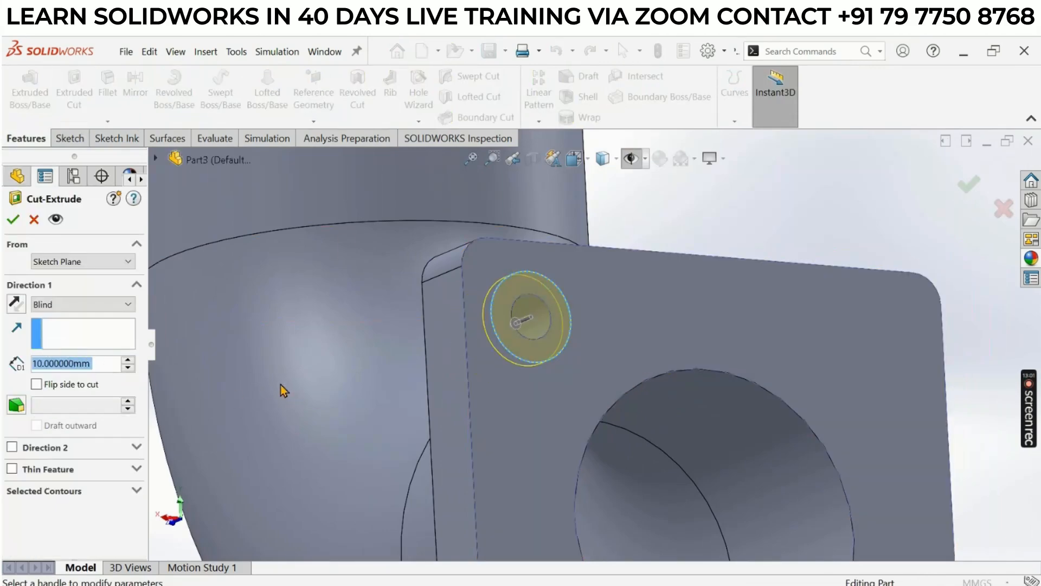
left_click(13, 221)
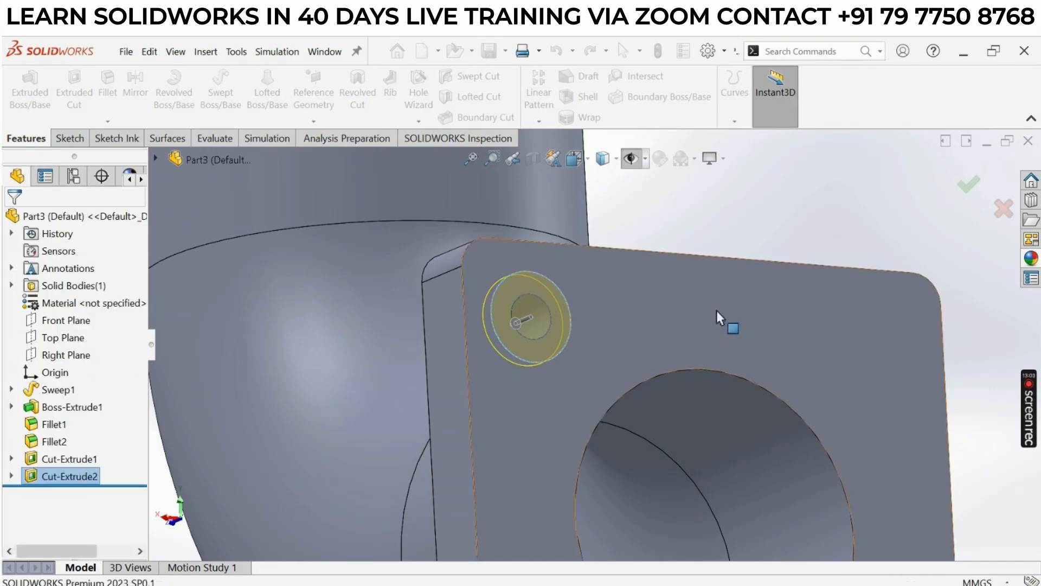
scroll(644, 221, "up", 5)
scroll(564, 352, "down", 3)
middle_click_drag(563, 352, 507, 397)
scroll(510, 401, "up", 4)
scroll(765, 463, "down", 2)
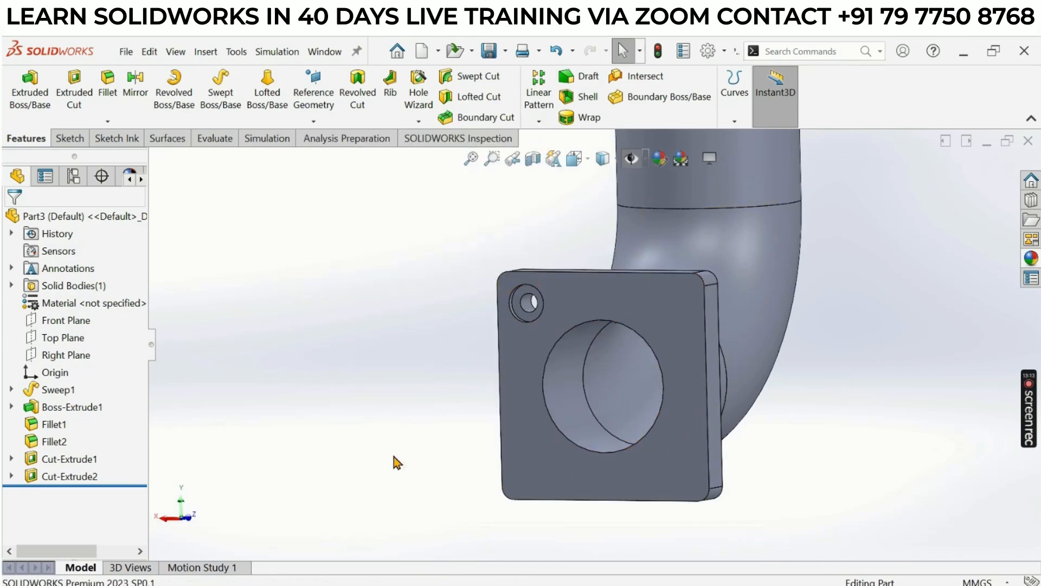
scroll(431, 507, "up", 1)
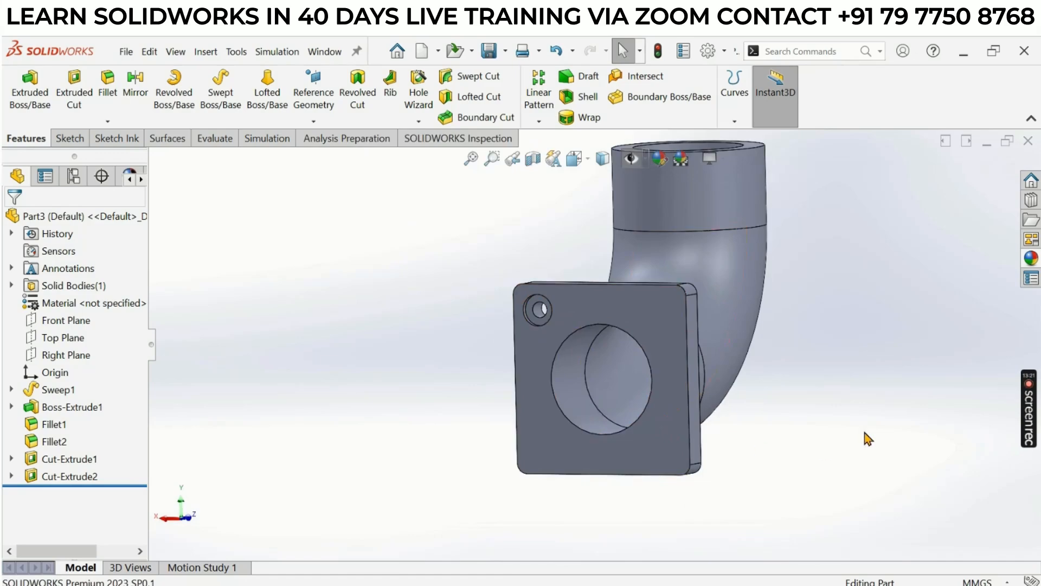
Start a circular pattern about the flange bore's circular edge, with equal spacing over 360 degrees
left_click(539, 122)
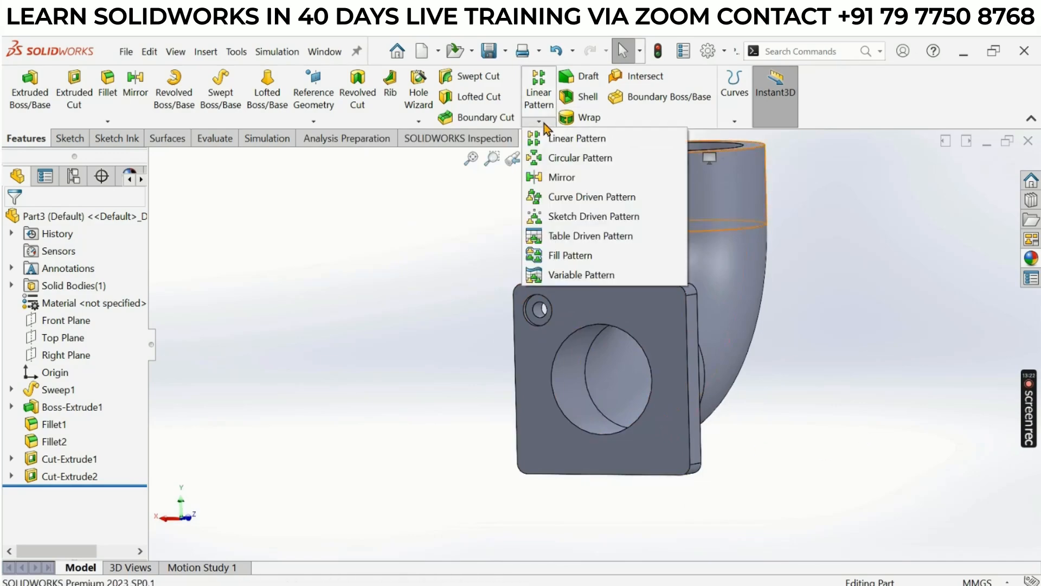
left_click(567, 158)
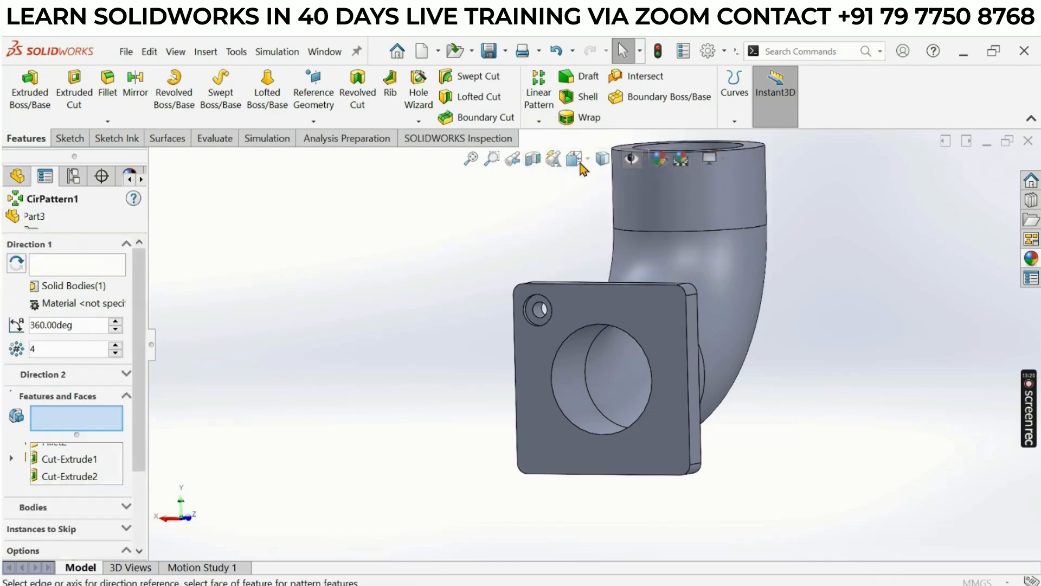
left_click(71, 267)
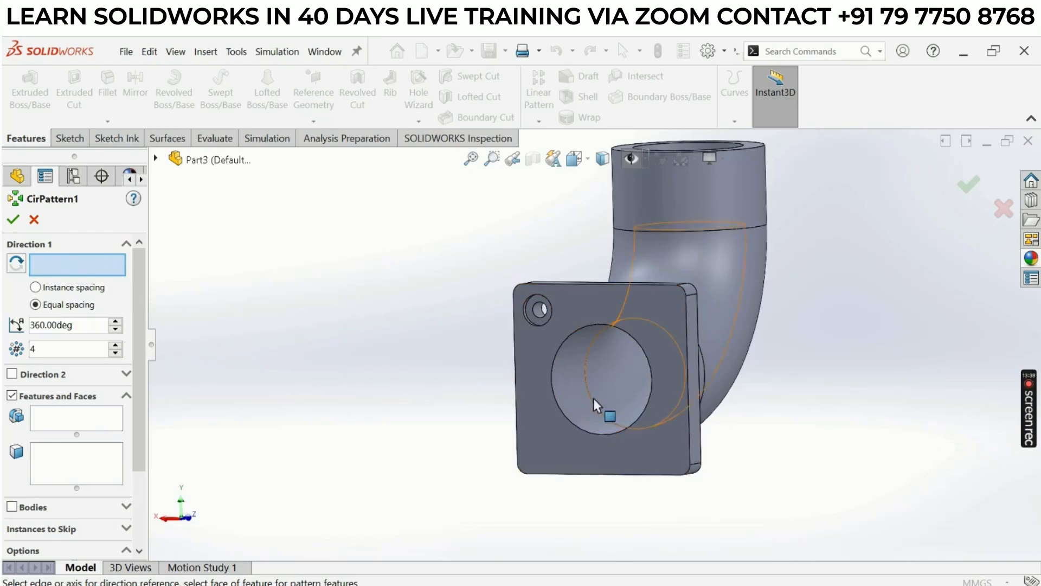
scroll(594, 398, "down", 2)
scroll(677, 330, "up", 2)
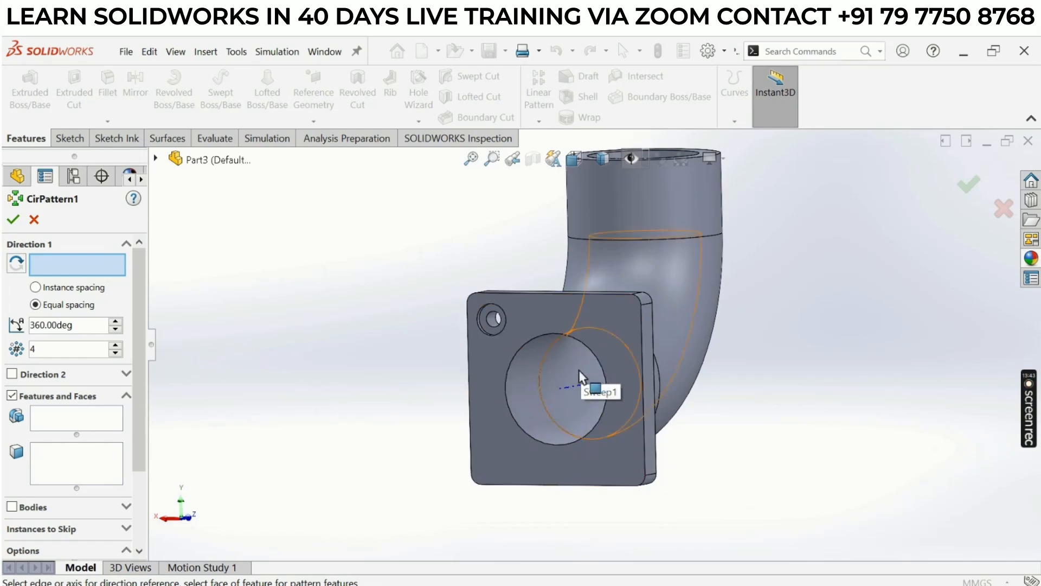
left_click(564, 445)
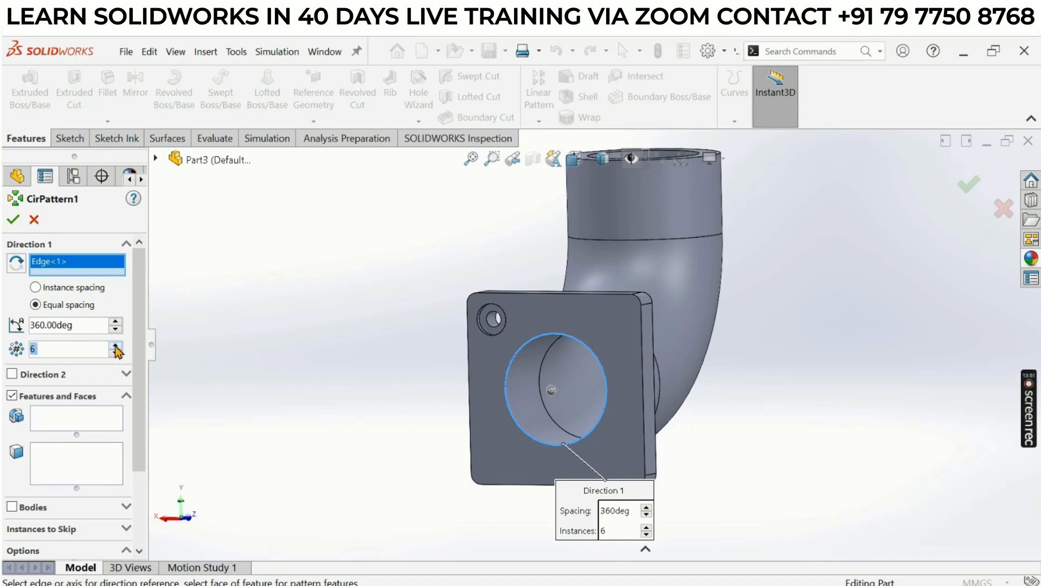
Pattern the bolt hole cut and its counterbore cut around the flange bore with 4 instances
left_click(64, 423)
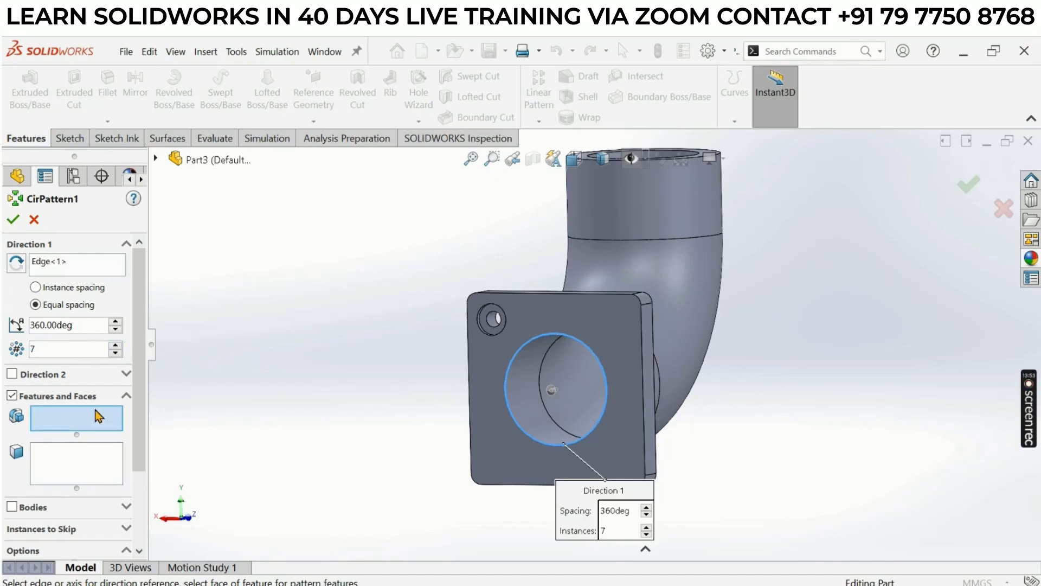
left_click(156, 157)
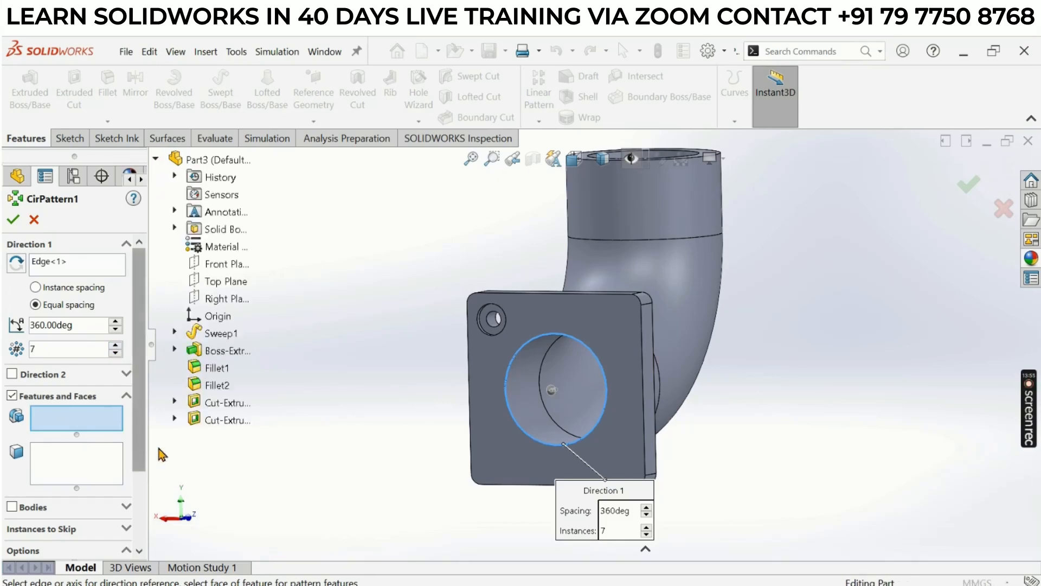
left_click(215, 404)
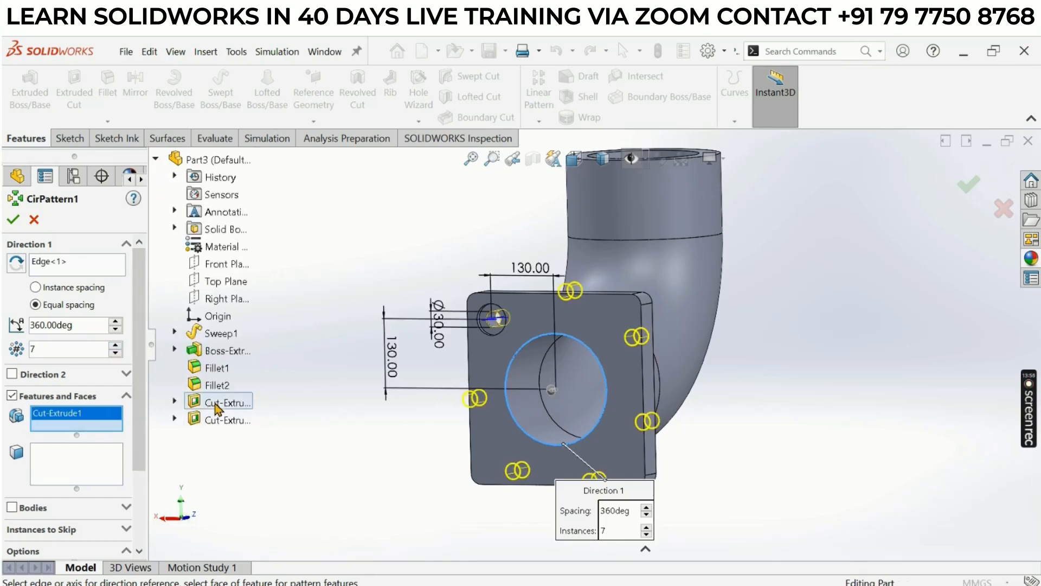
left_click(219, 420)
scroll(686, 423, "up", 2)
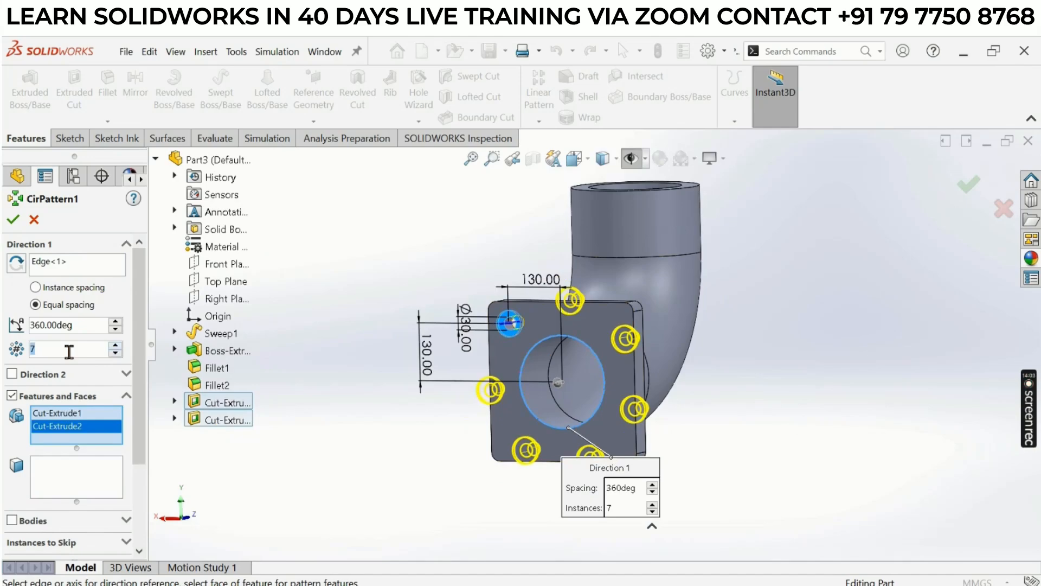
type("4")
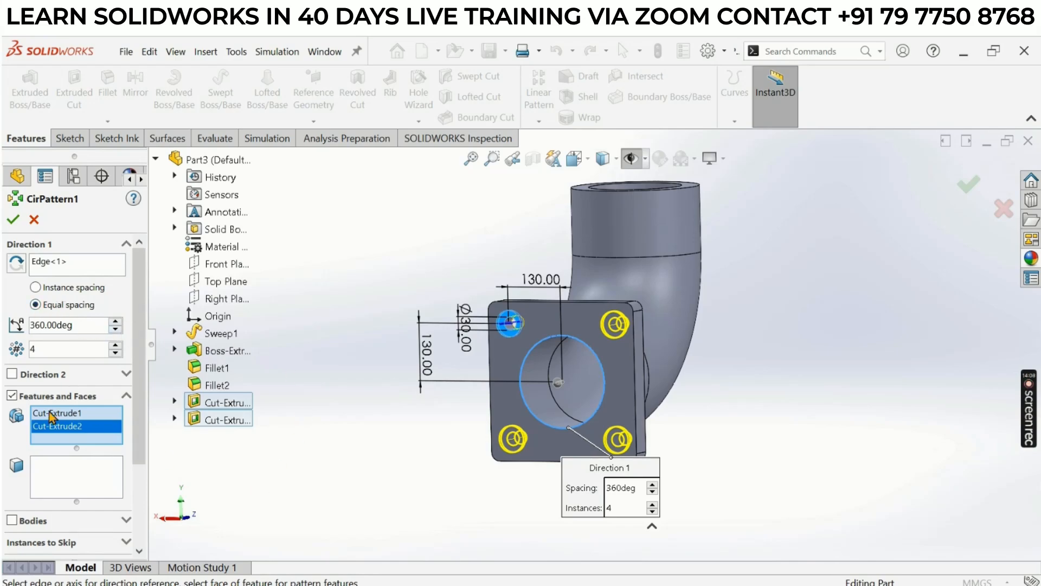
left_click(15, 221)
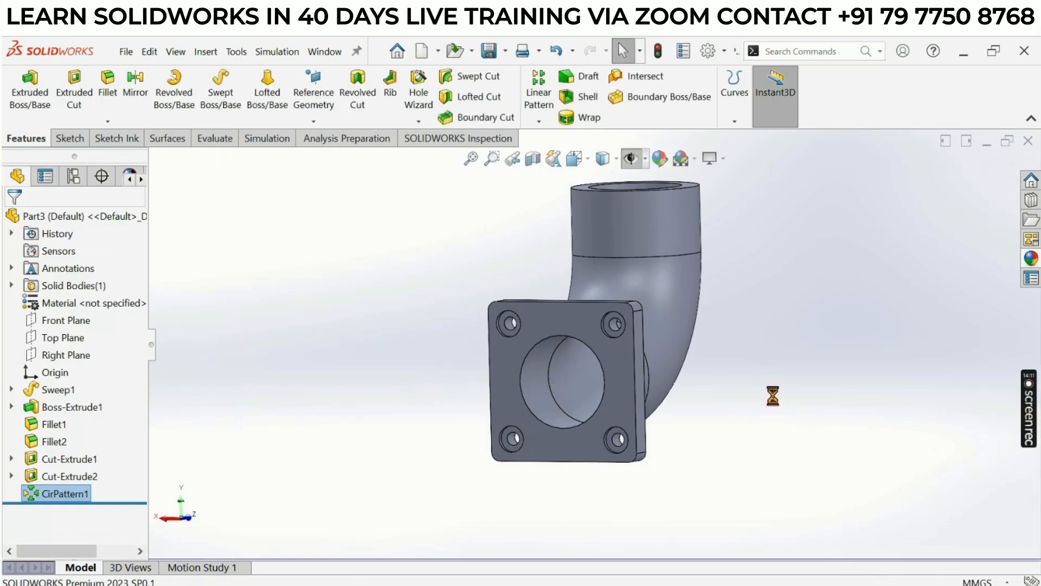
Select the ring face at the pipe's open end without a flange and orient the view normal to it
scroll(579, 348, "down", 2)
middle_click_drag(579, 348, 704, 399)
scroll(704, 398, "up", 2)
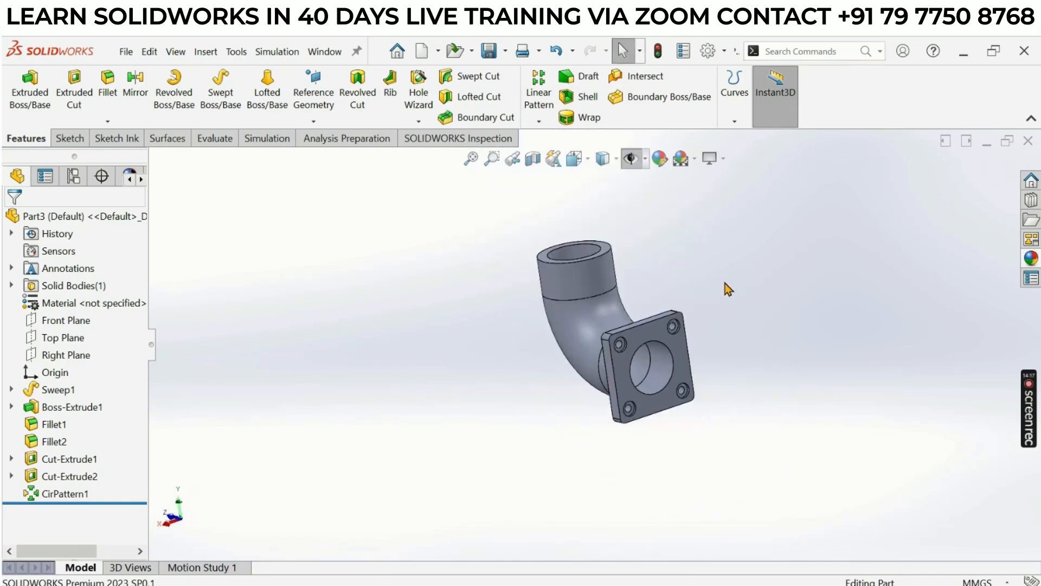
scroll(626, 255, "down", 2)
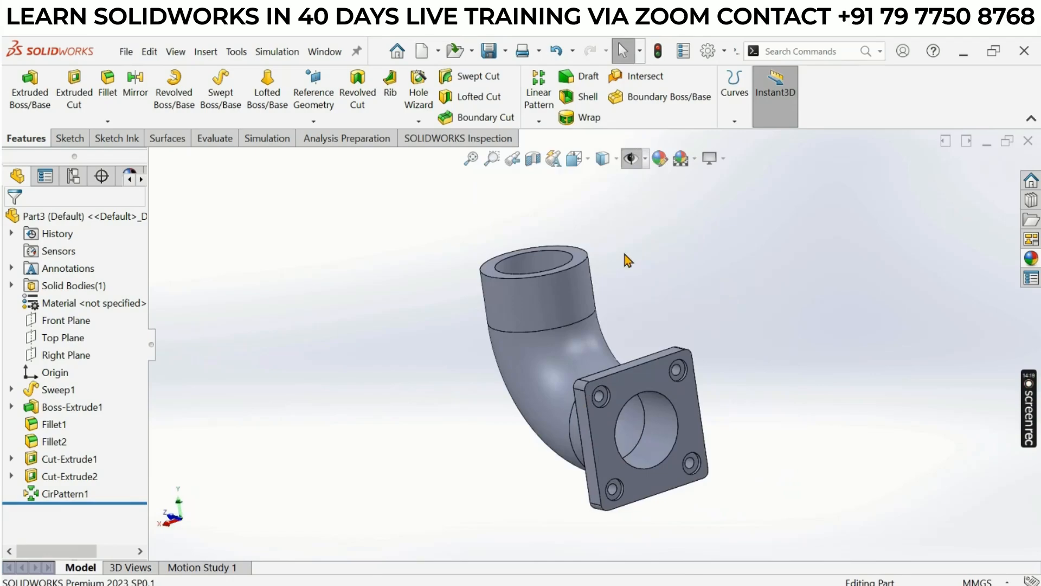
middle_click_drag(537, 266, 617, 267)
scroll(564, 317, "down", 2)
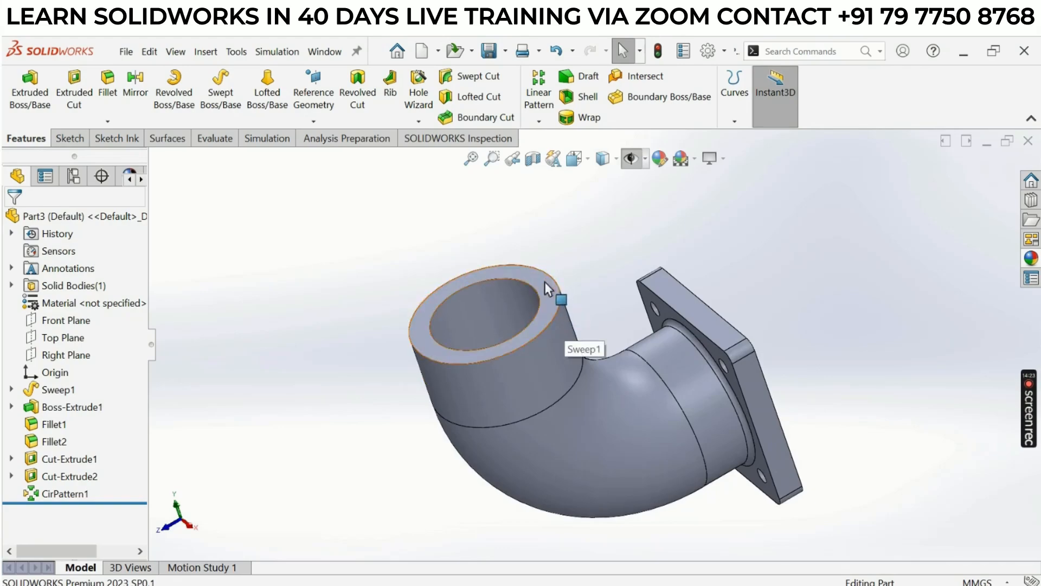
left_click(545, 281)
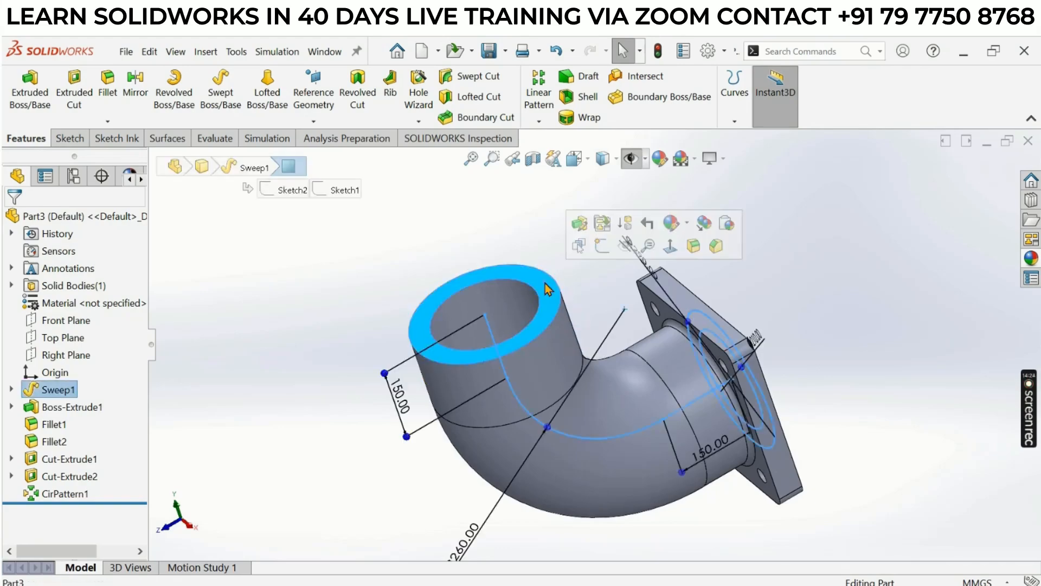
left_click(672, 251)
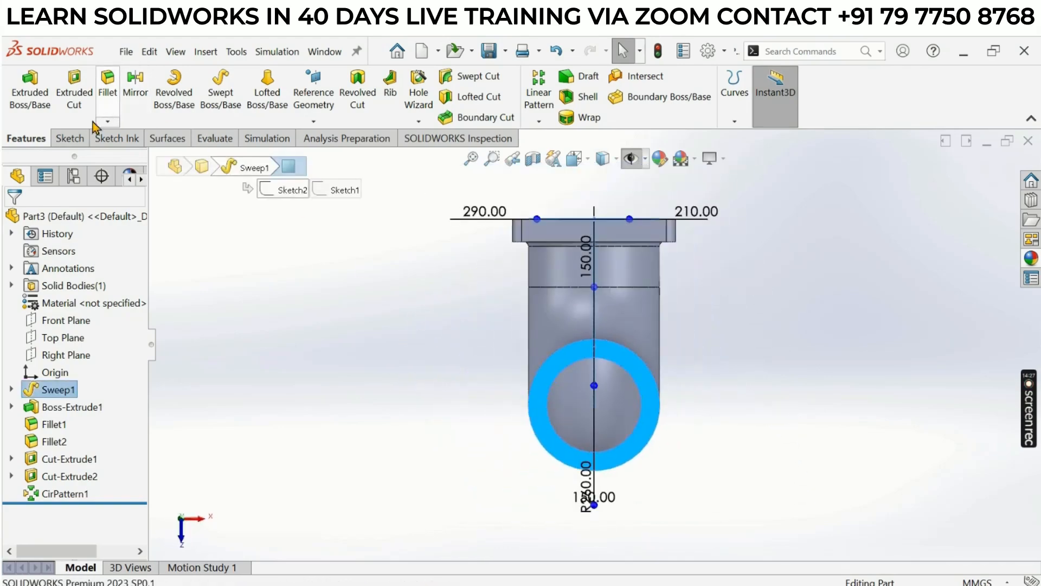
Sketch a centre rectangle about 448 by 415 mm on the pipe's end face, centred on the bore
left_click(79, 142)
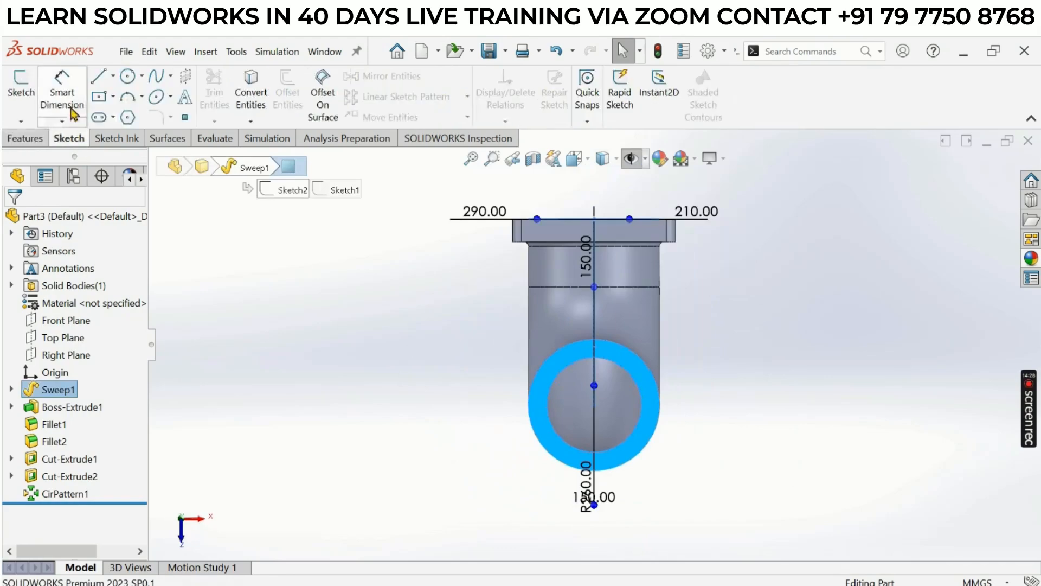
left_click(97, 95)
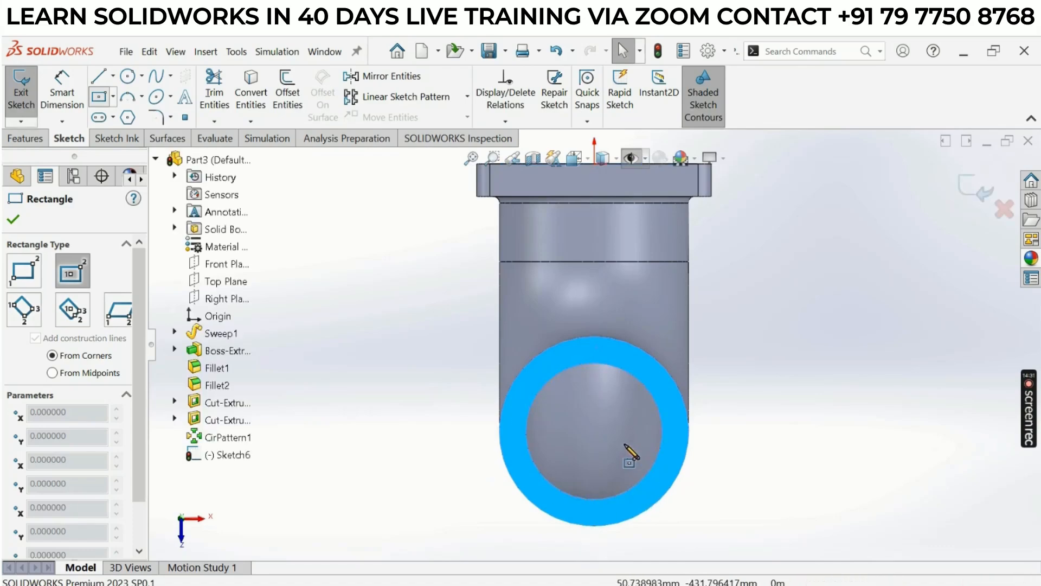
scroll(645, 461, "up", 2)
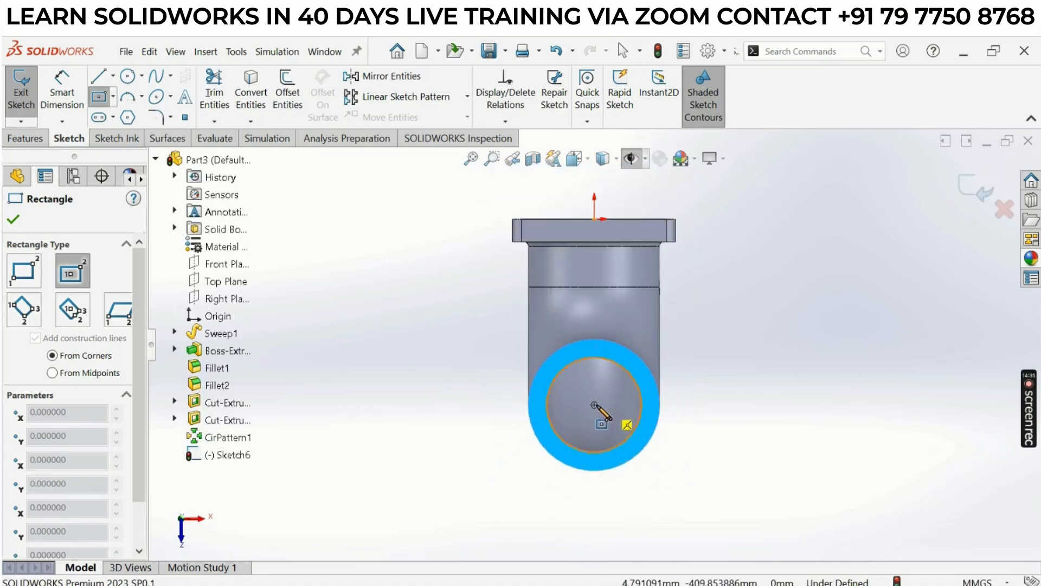
left_click(594, 405)
left_click(493, 311)
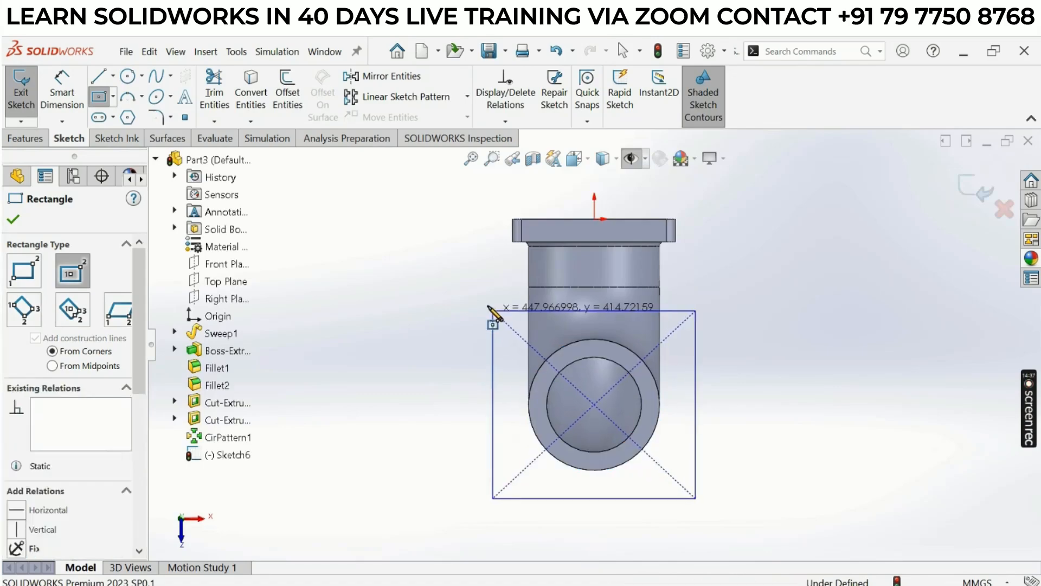
Dimension the rectangle's horizontal side to 360 mm
left_click(62, 89)
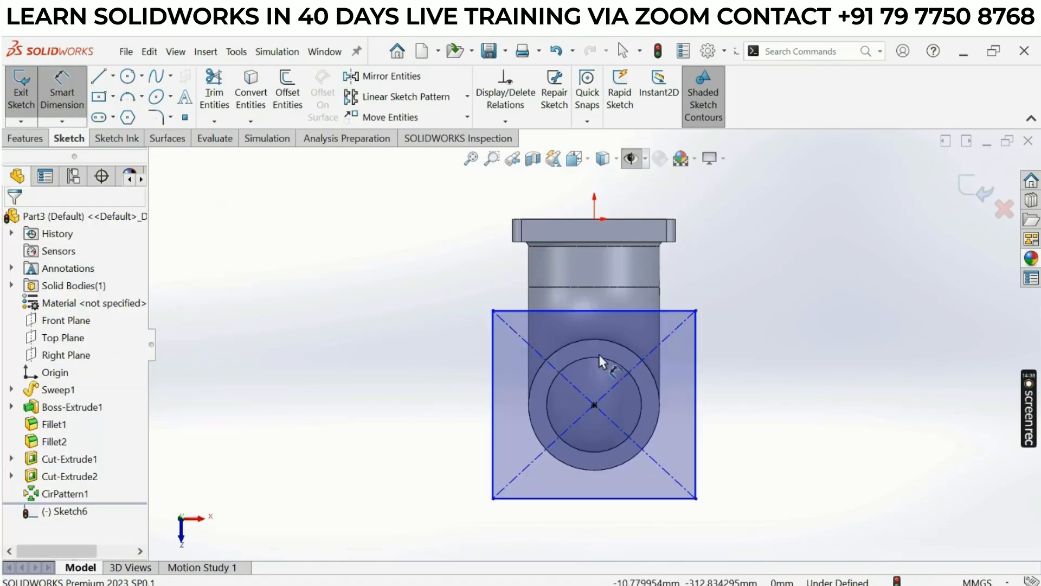
left_click(512, 310)
left_click(499, 288)
type("360")
key("Return")
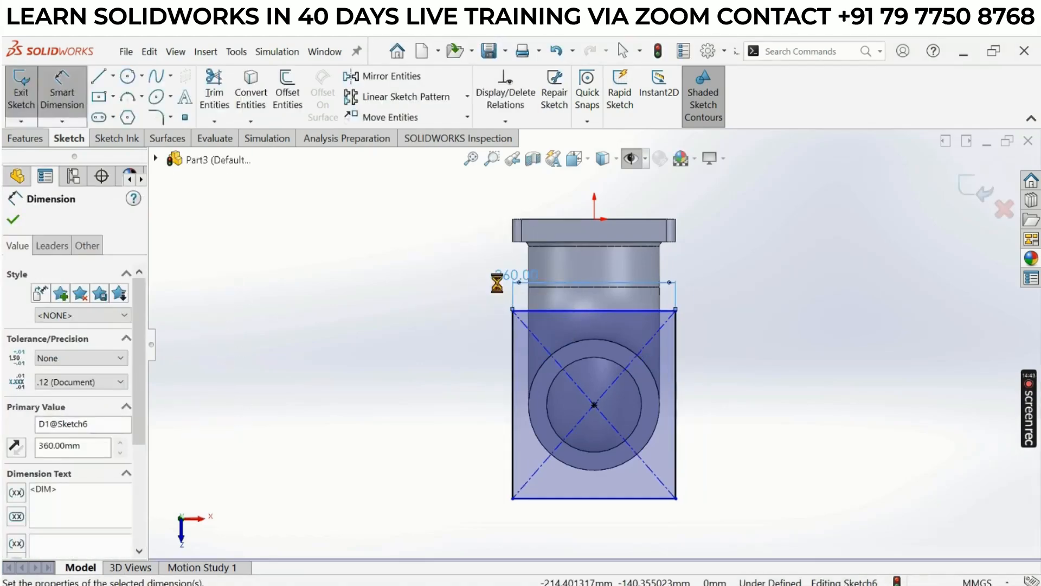
key("Escape")
Add an Equal relation between the rectangle's horizontal and vertical sides to make it square
left_click(578, 311)
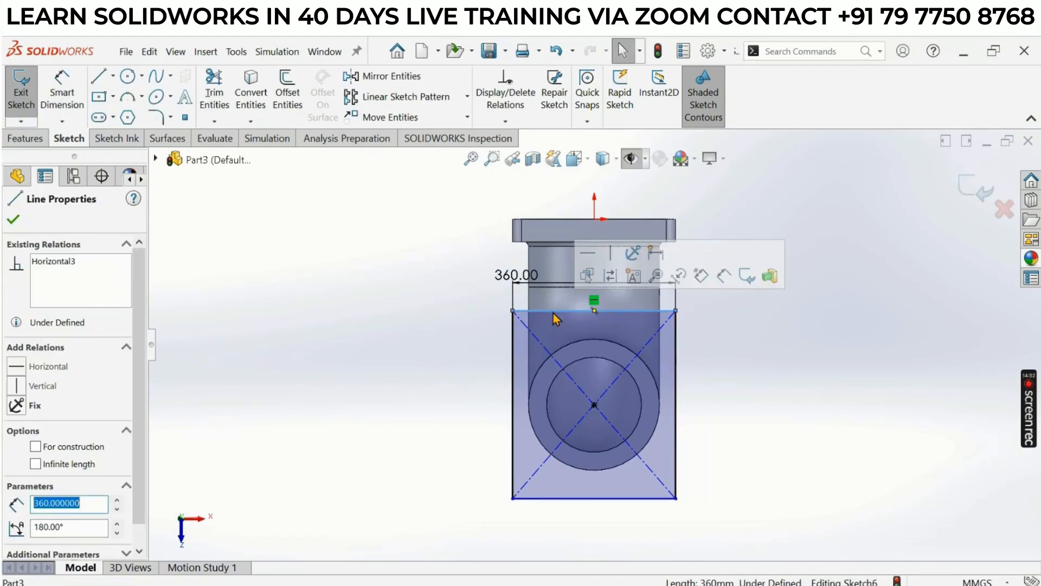
left_click(511, 353, "ctrl")
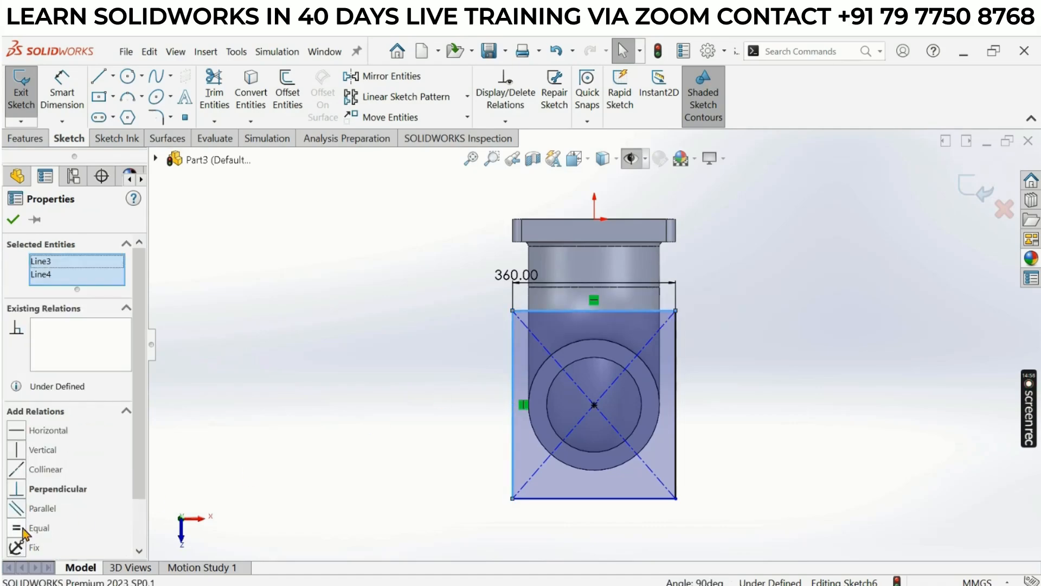
left_click(24, 530)
left_click(357, 356)
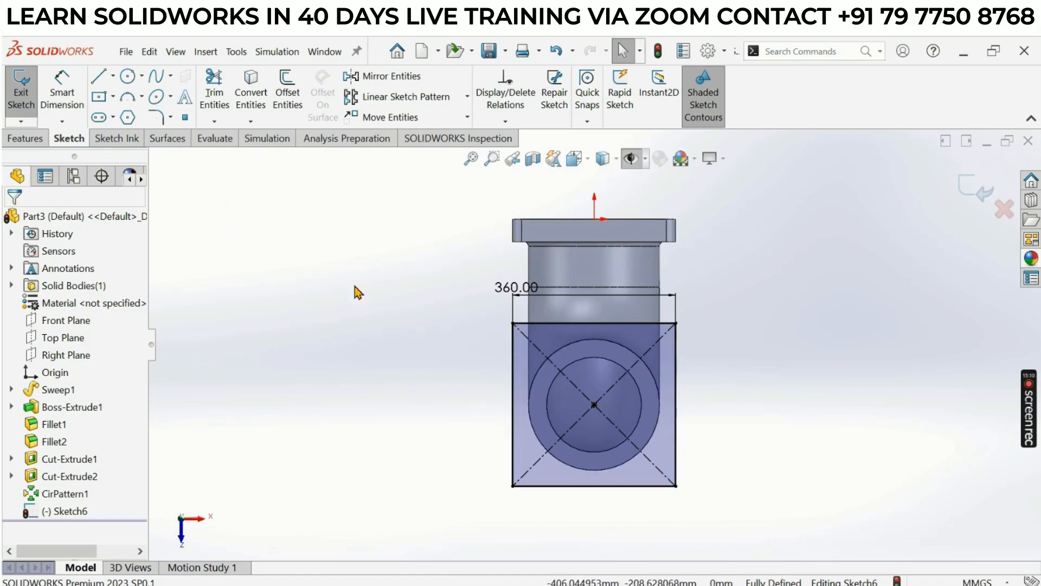
Round all four corners of the square with 20 mm sketch fillets
left_click(156, 117)
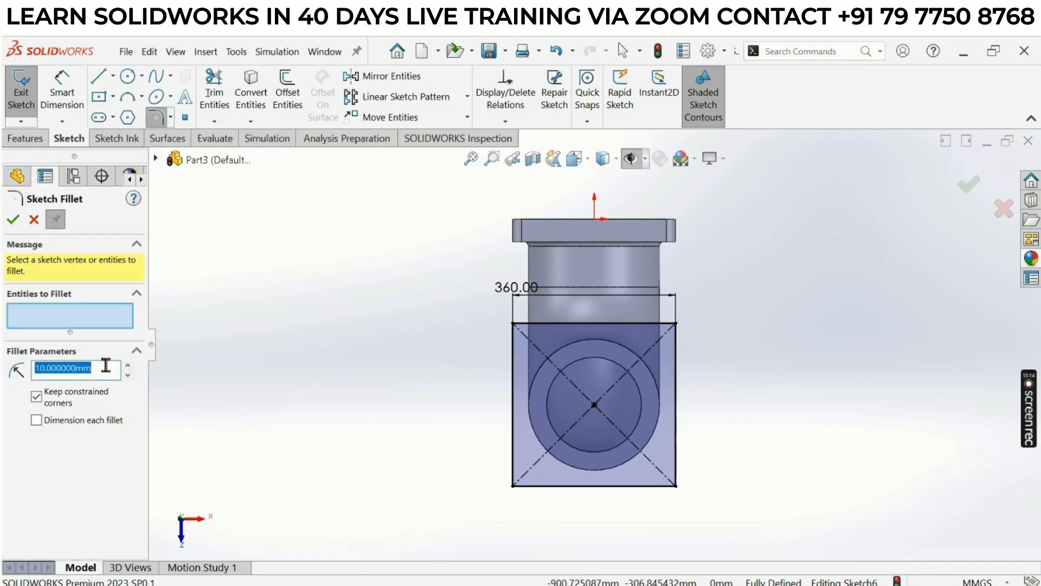
type("20")
key("Return")
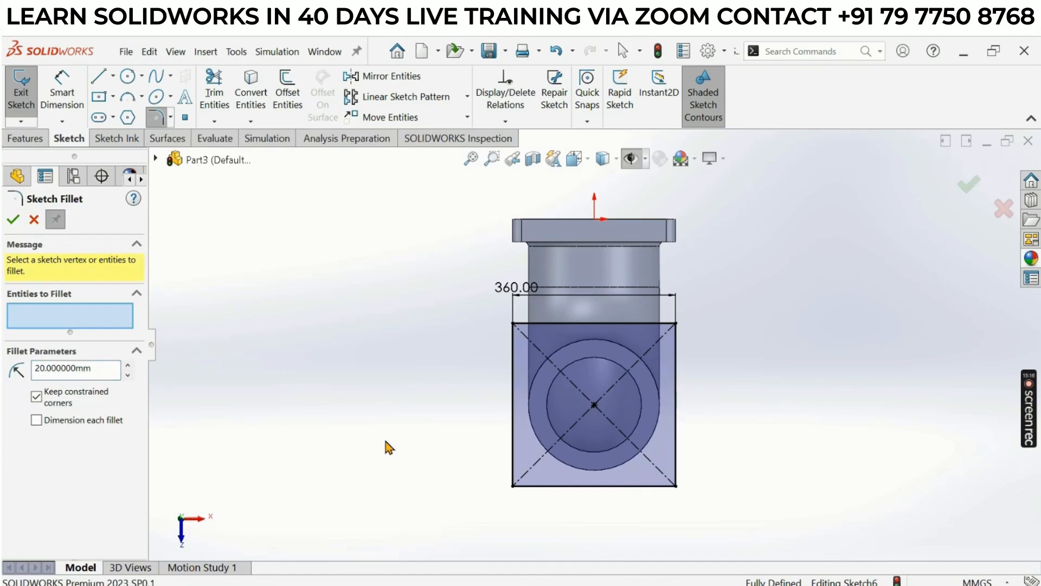
left_click(512, 323)
left_click(560, 338)
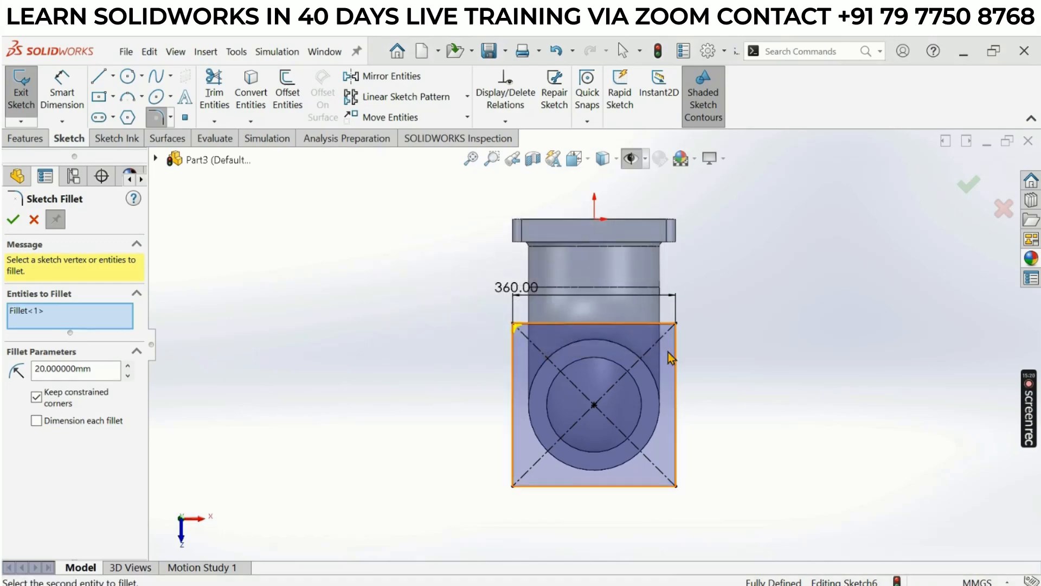
left_click(673, 324)
left_click(558, 335)
left_click(514, 490)
key("Return")
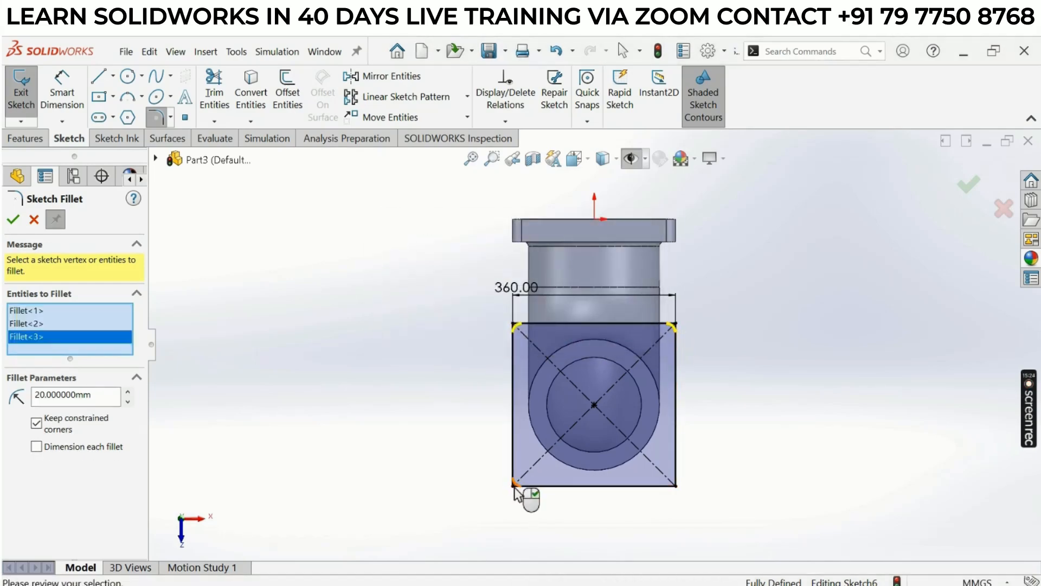
left_click(676, 487)
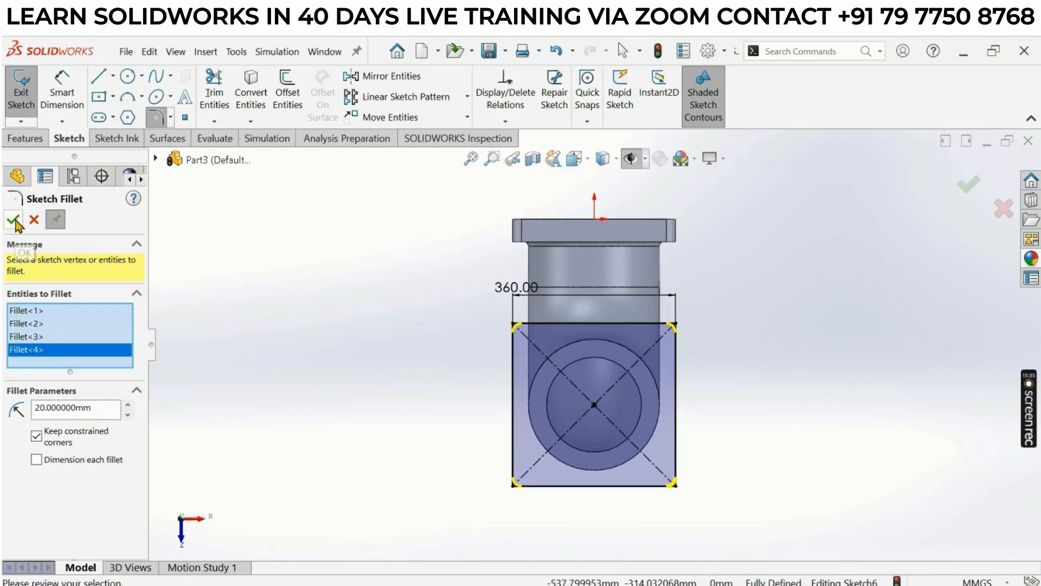
key("Return")
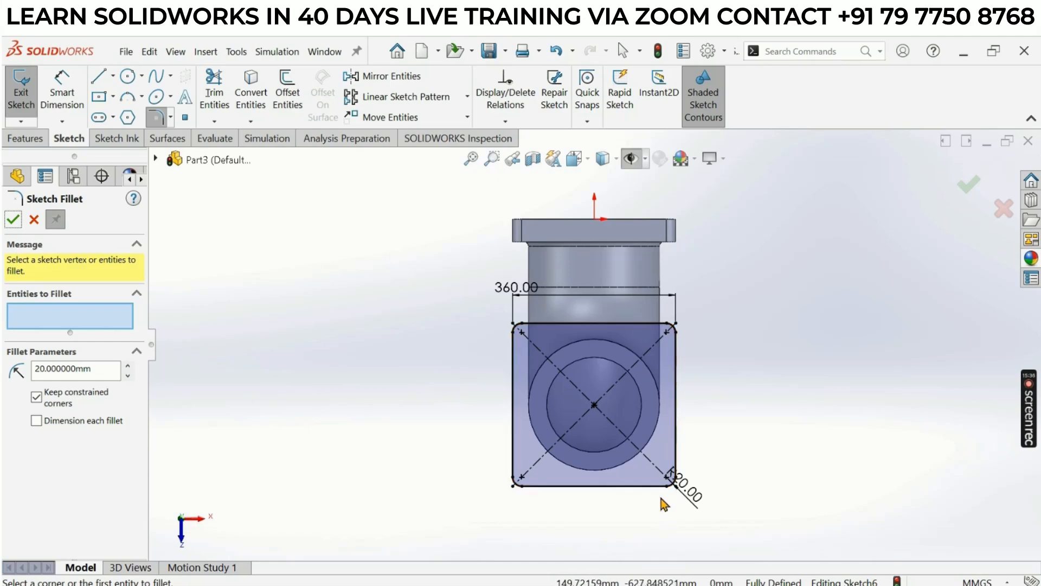
Close the fillet command, exit the square flange sketch and select that sketch
mouse_move(593, 391)
middle_mouse_down()
mouse_move(662, 332)
mouse_move(709, 394)
middle_mouse_up()
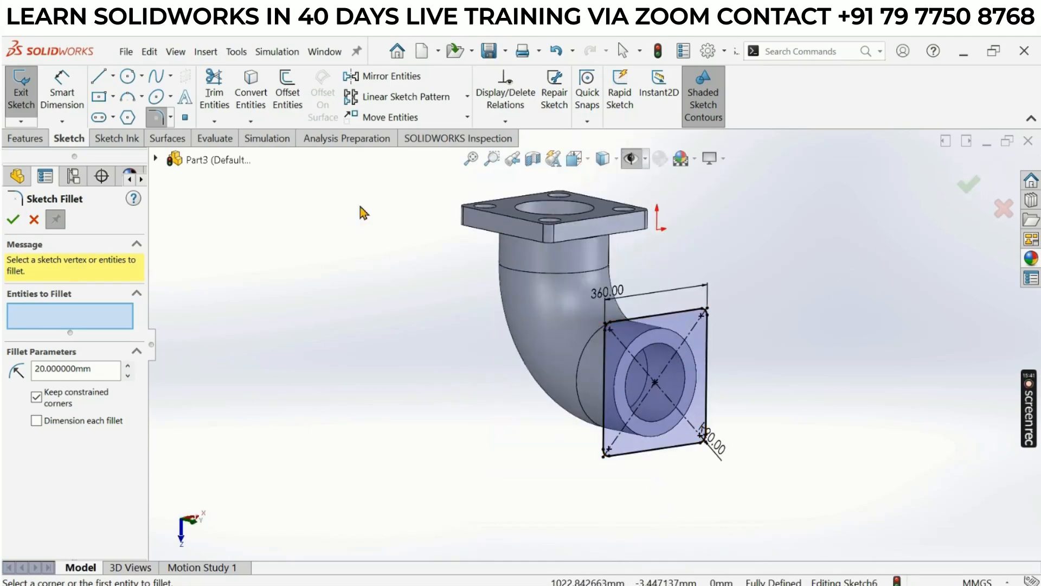
left_click(990, 187)
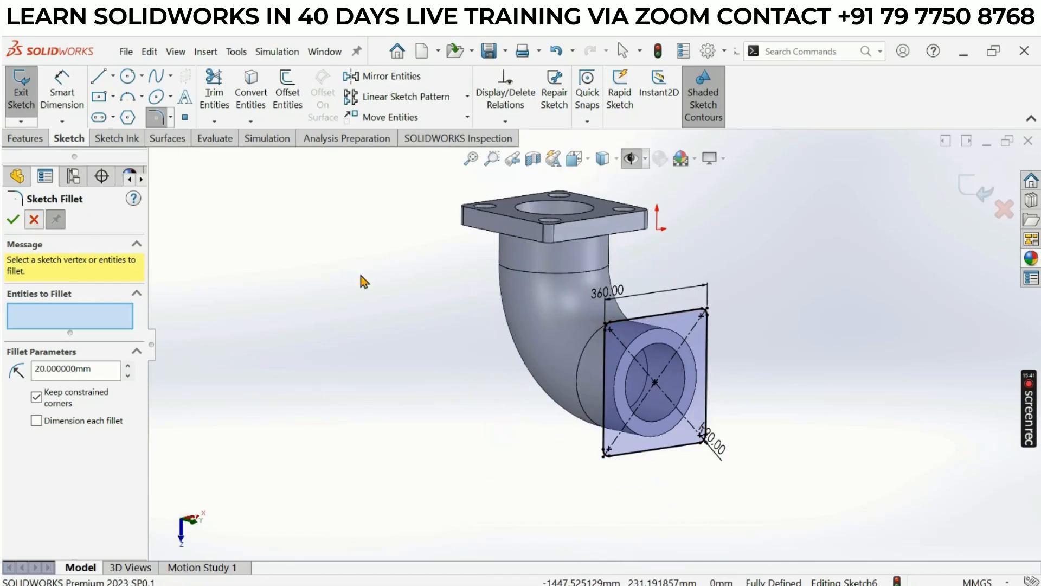
left_click(974, 190)
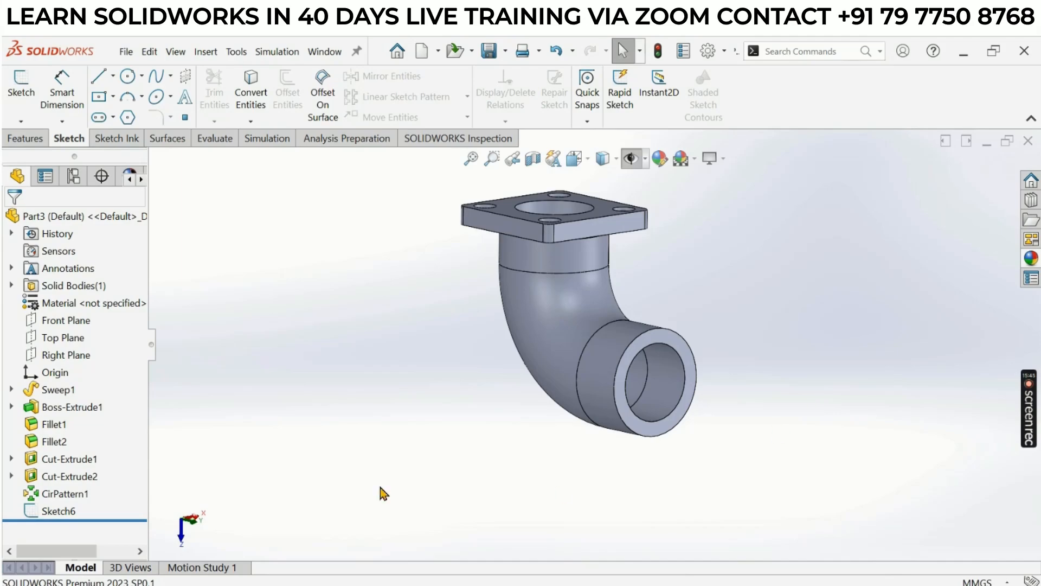
left_click(59, 511)
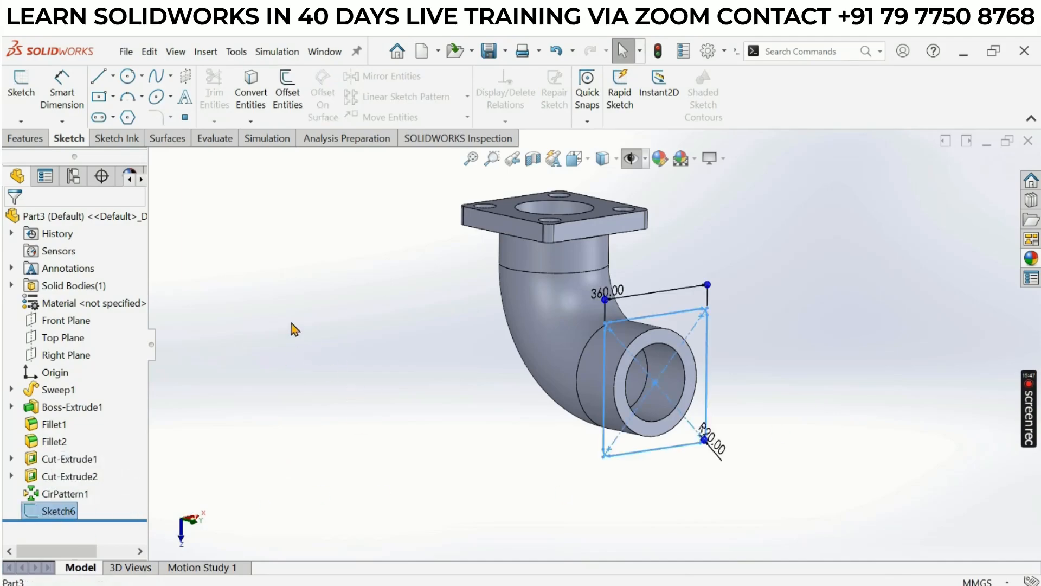
Extrude the square flange sketch as a 50 mm blind boss, using only the region between the square and the pipe's outer circle
left_click(23, 141)
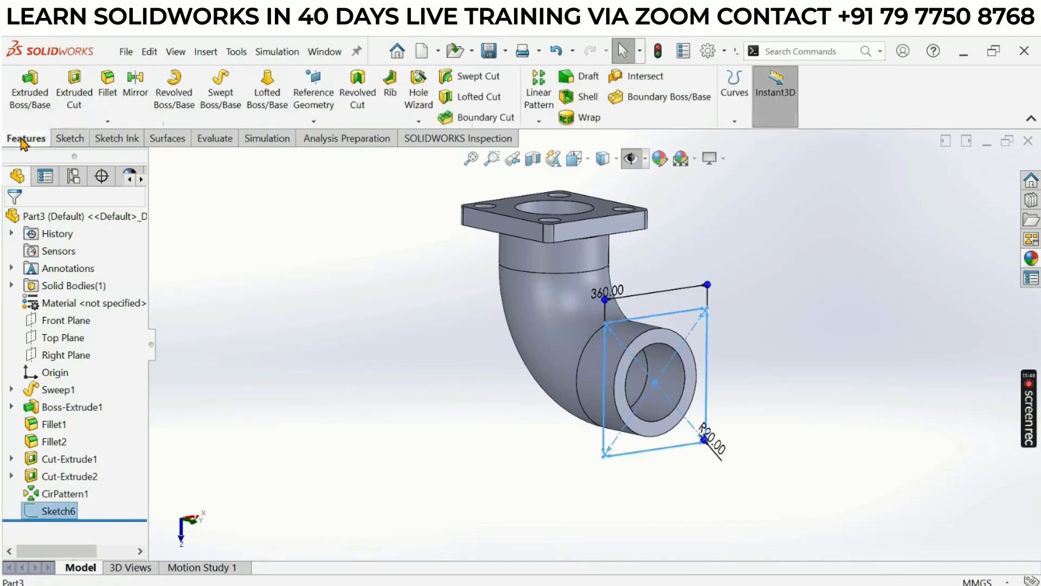
left_click(28, 88)
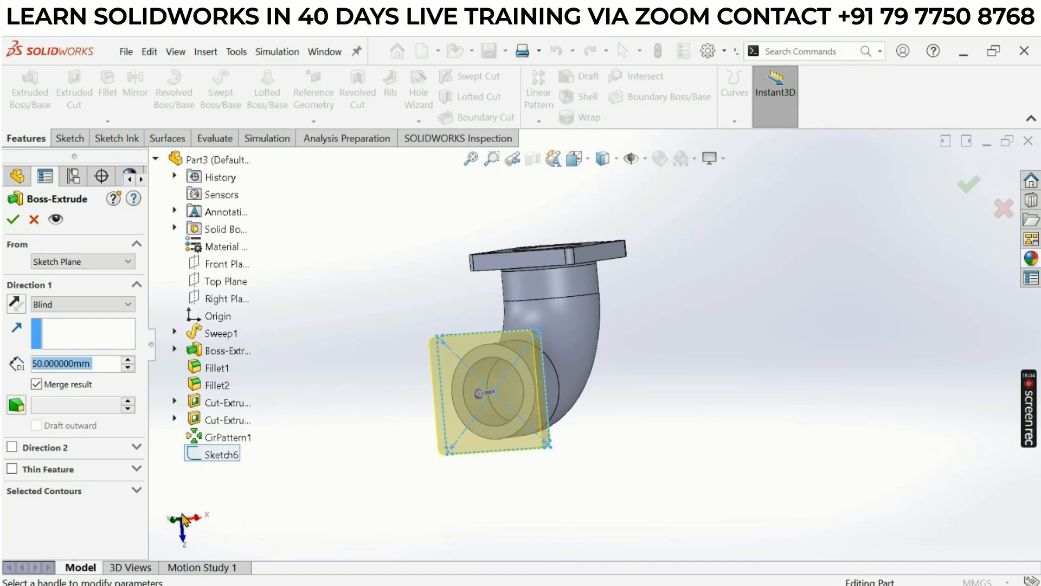
left_click(93, 496)
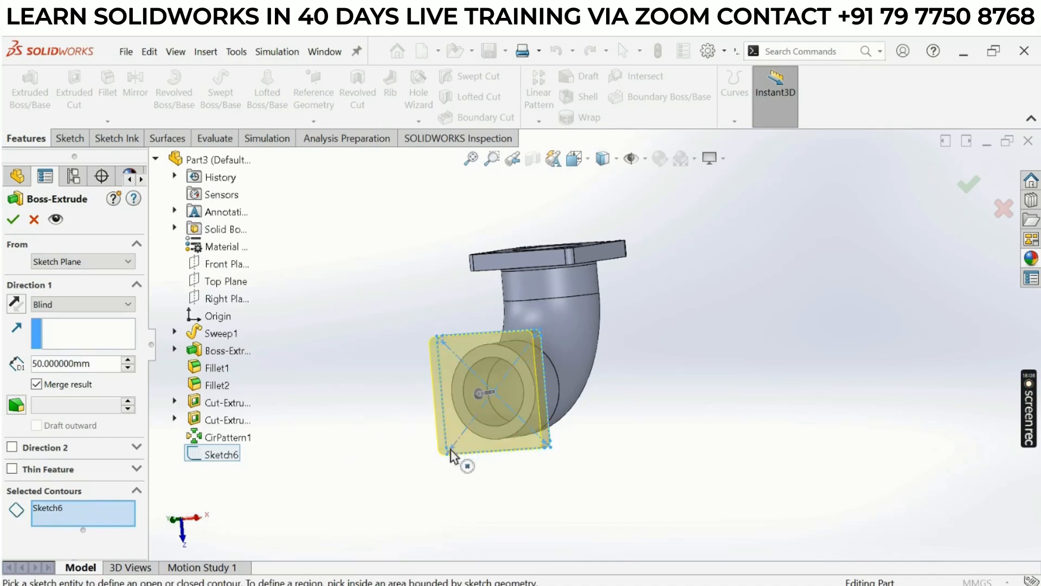
scroll(499, 381, "down", 1)
scroll(512, 376, "down", 3)
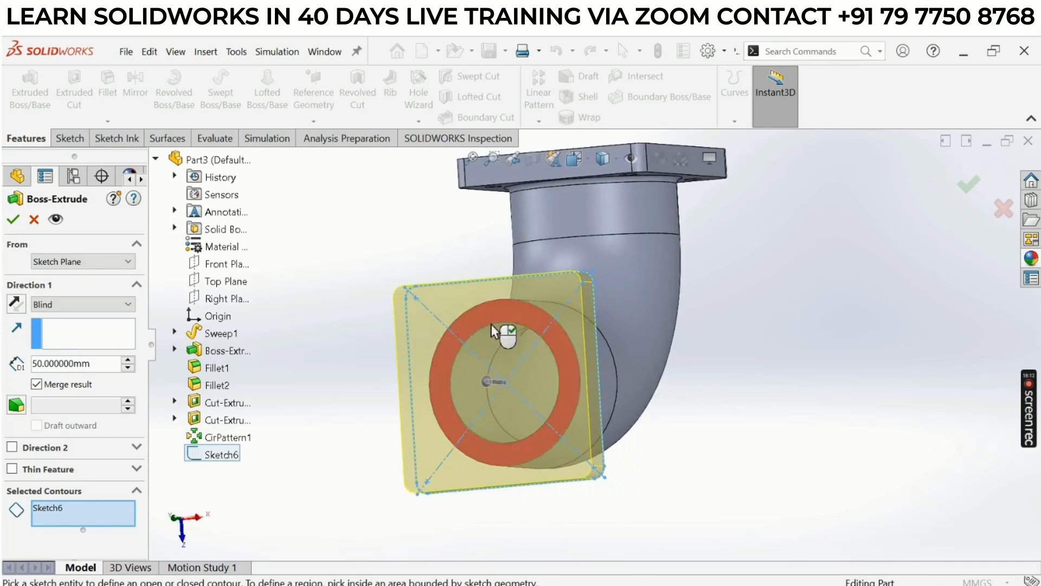
left_click(458, 314)
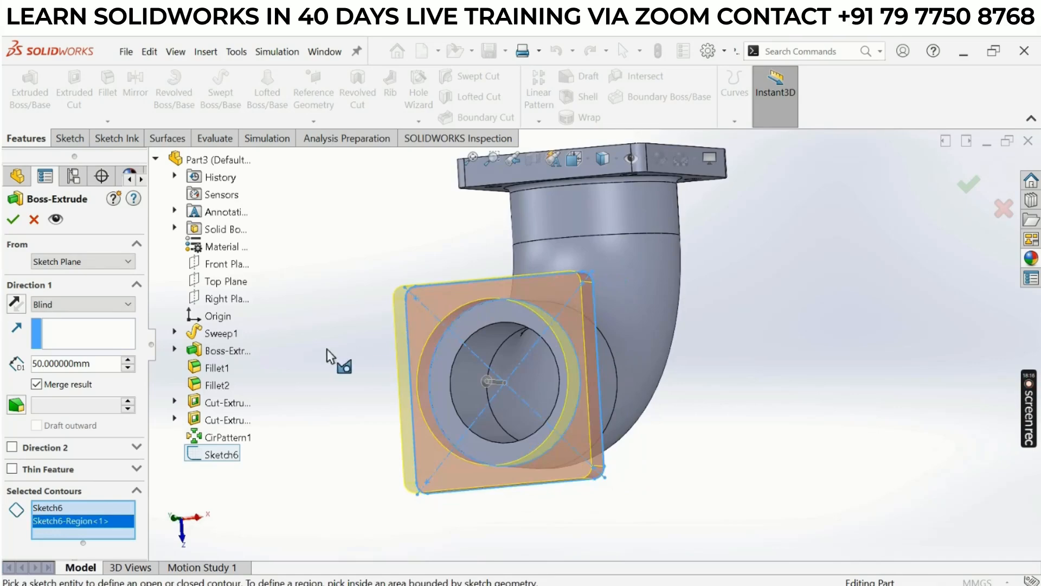
left_click(13, 221)
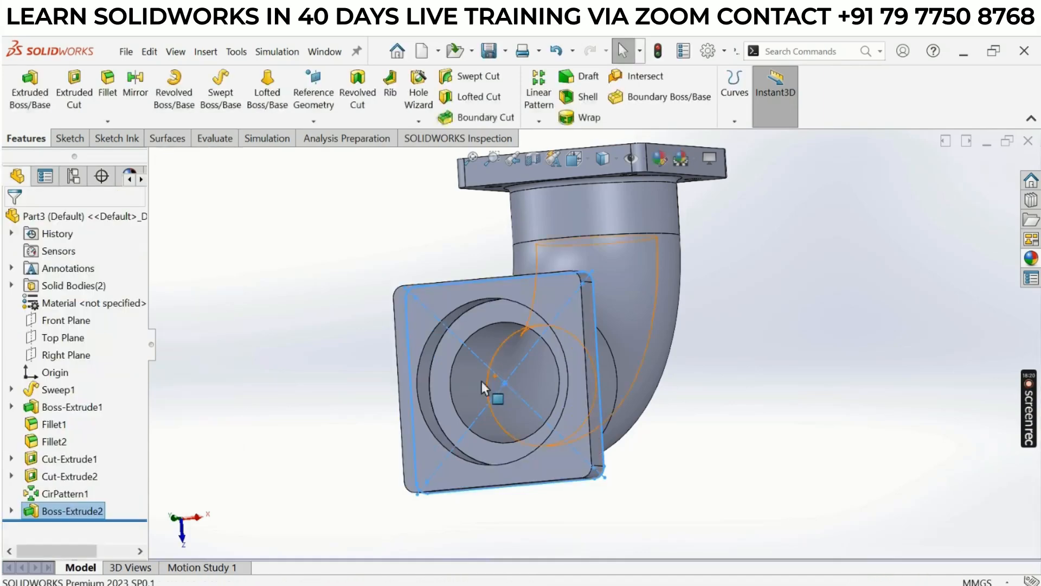
Edit the new square flange's extrusion and reverse its direction so the flange extends back over the pipe
scroll(565, 388, "up", 2)
right_click(98, 513)
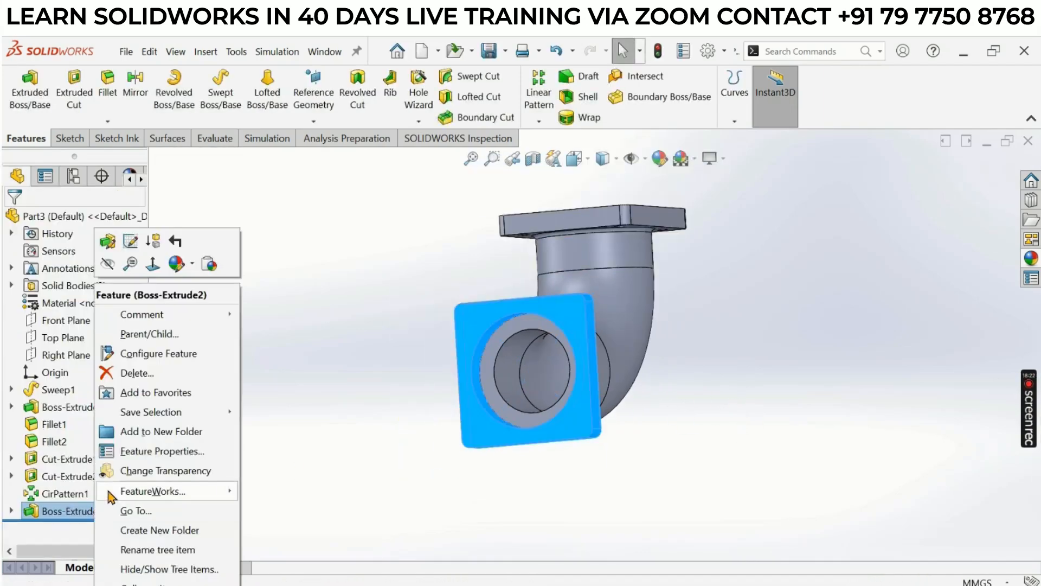
left_click(112, 241)
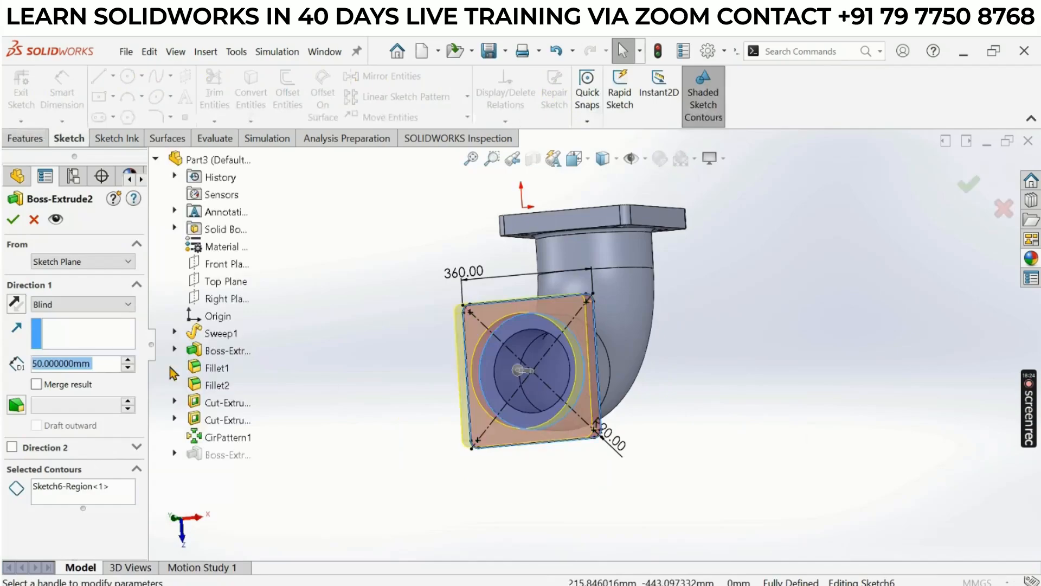
left_click(17, 302)
scroll(518, 350, "down", 2)
middle_click_drag(518, 350, 459, 404)
left_click(13, 219)
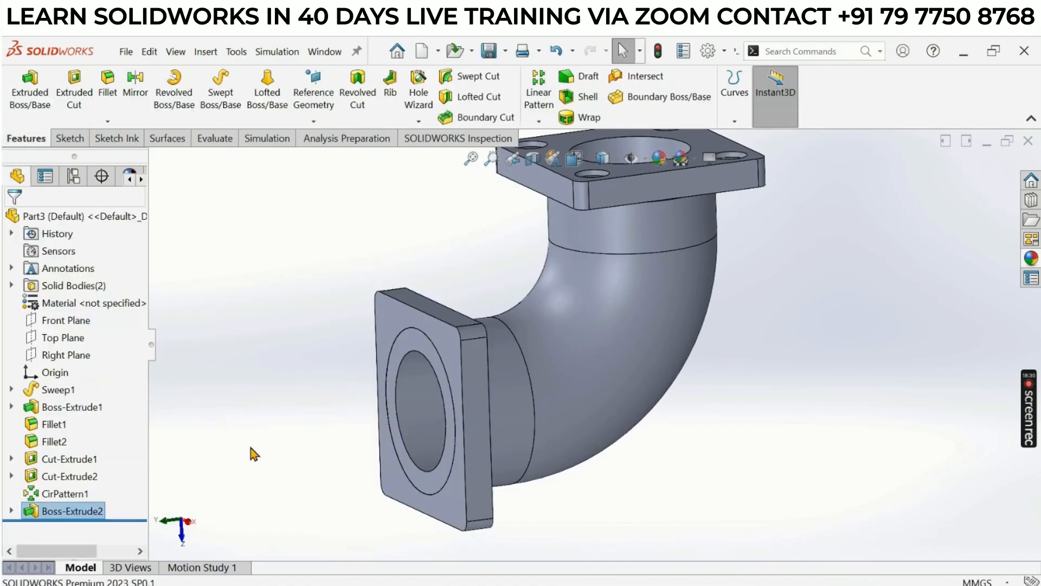